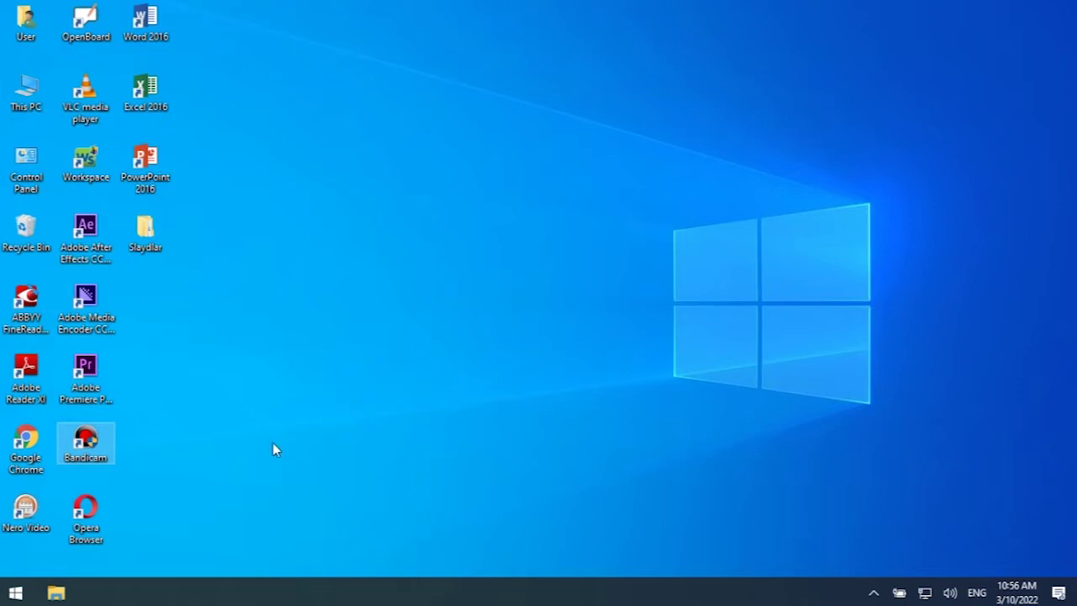
- Launch Access 2016 from the Windows Start menu
left_click(15, 594)
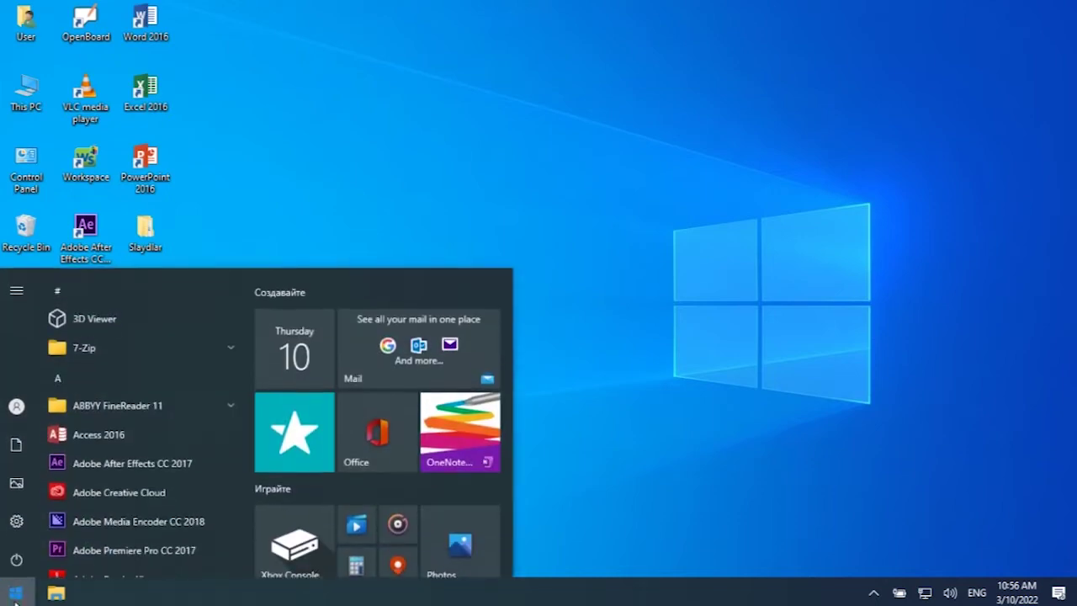
left_click(127, 430)
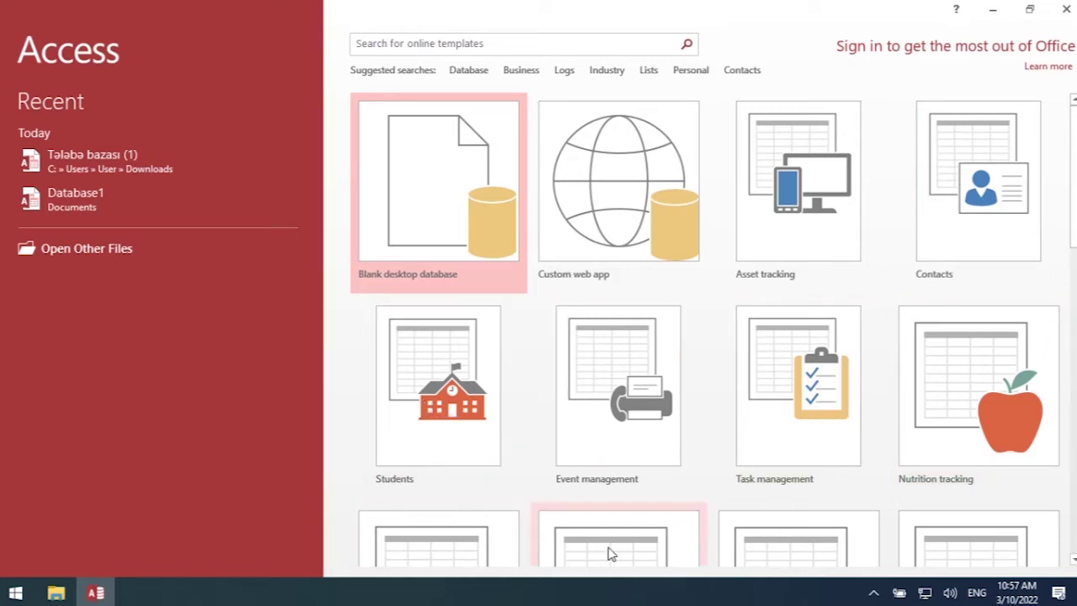
- Browse the template gallery and create a blank desktop database named Database2
scroll(713, 329, "down", 3)
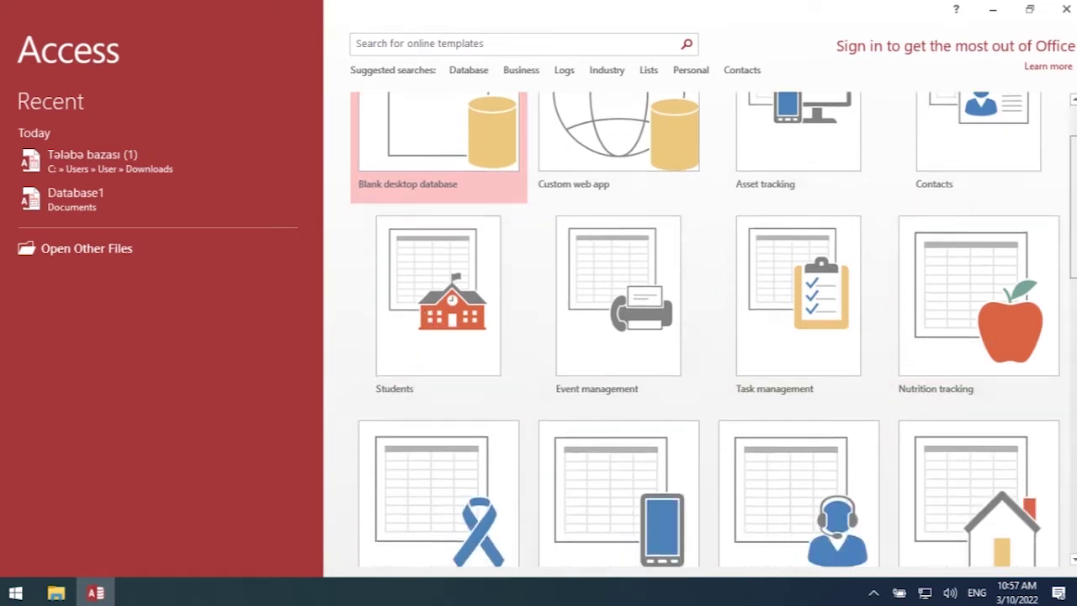
scroll(714, 328, "down", 4)
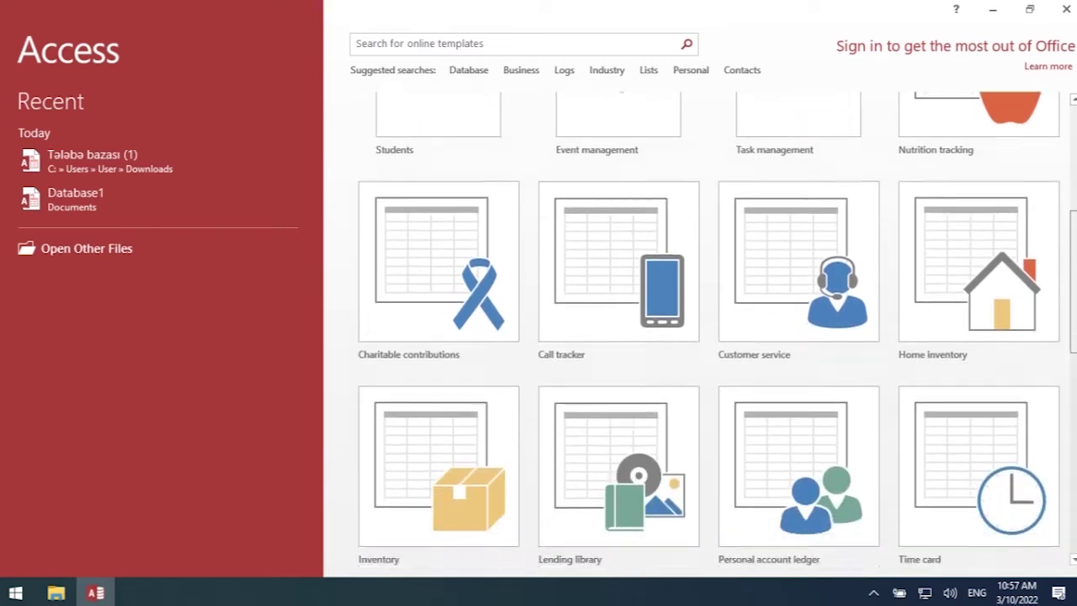
scroll(713, 328, "down", 4)
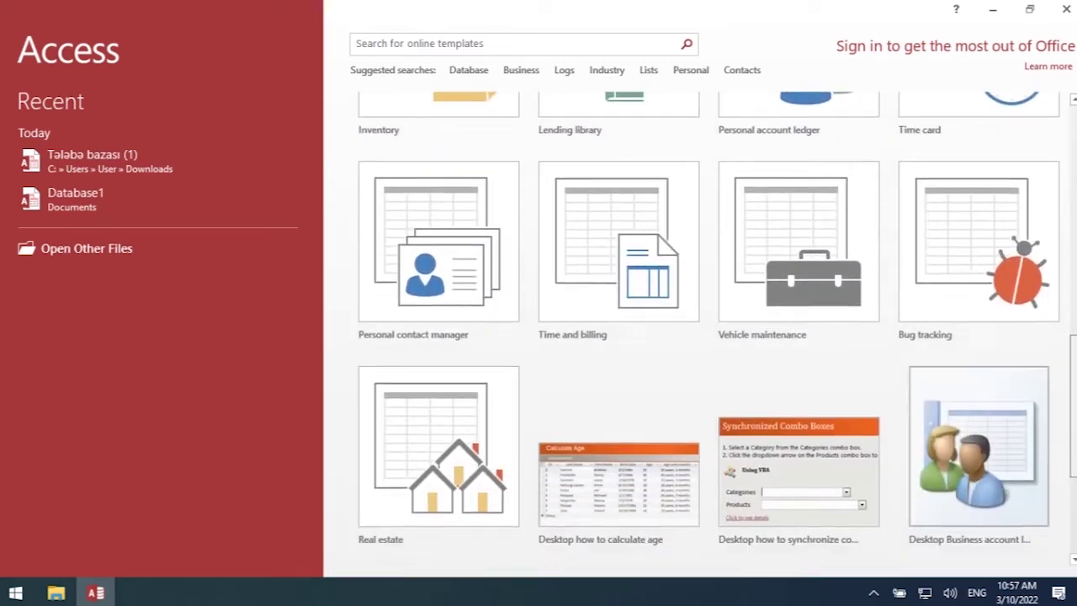
scroll(714, 328, "up", 11)
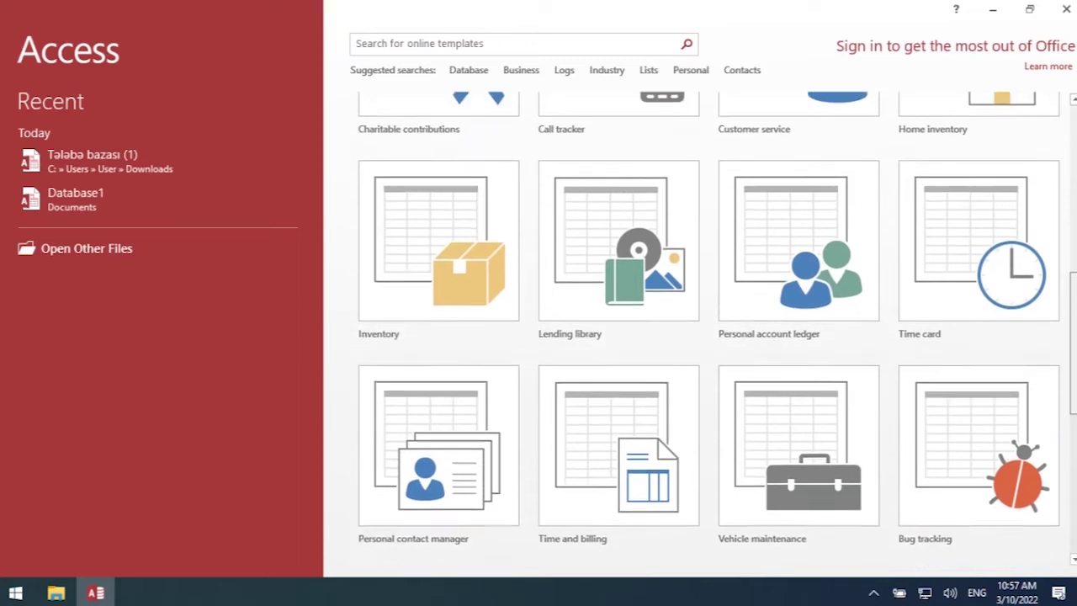
scroll(713, 328, "up", 1)
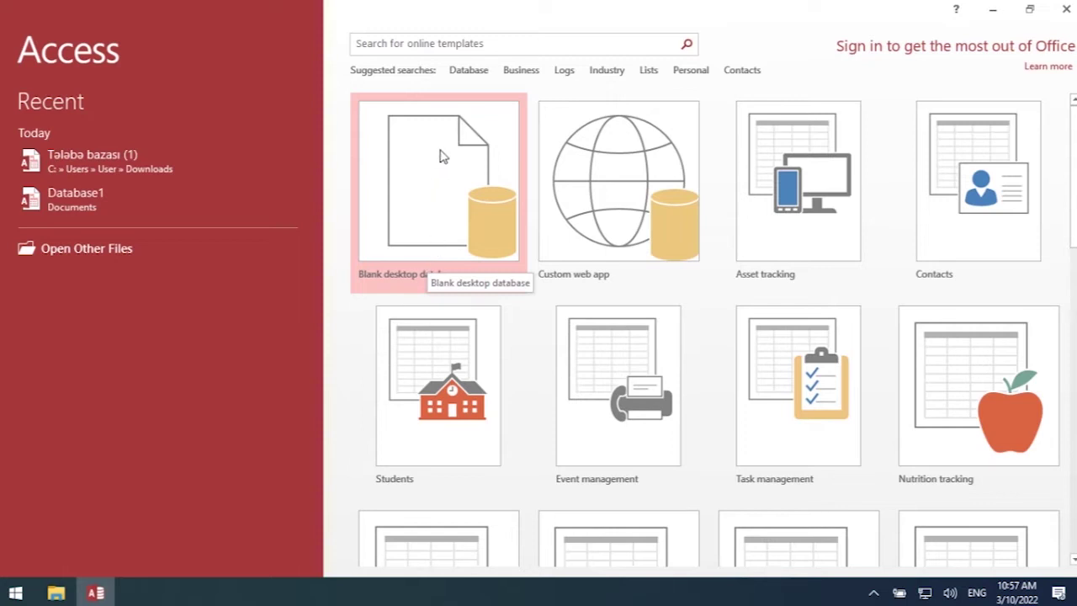
left_click(425, 219)
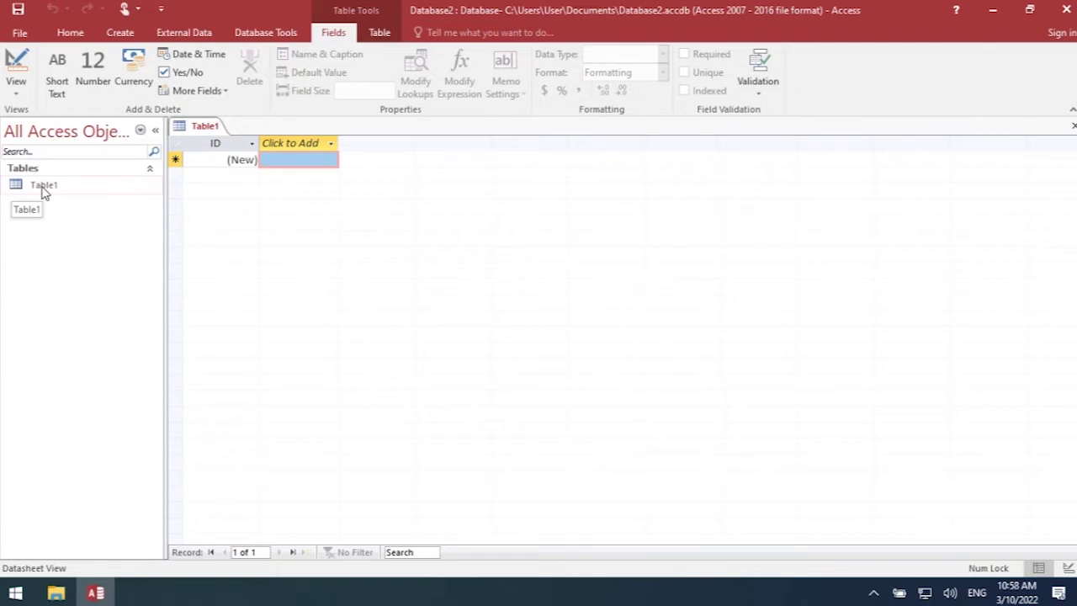
- Collapse and re-expand the Tables group, then go to the File backstage Info page
left_click(149, 172)
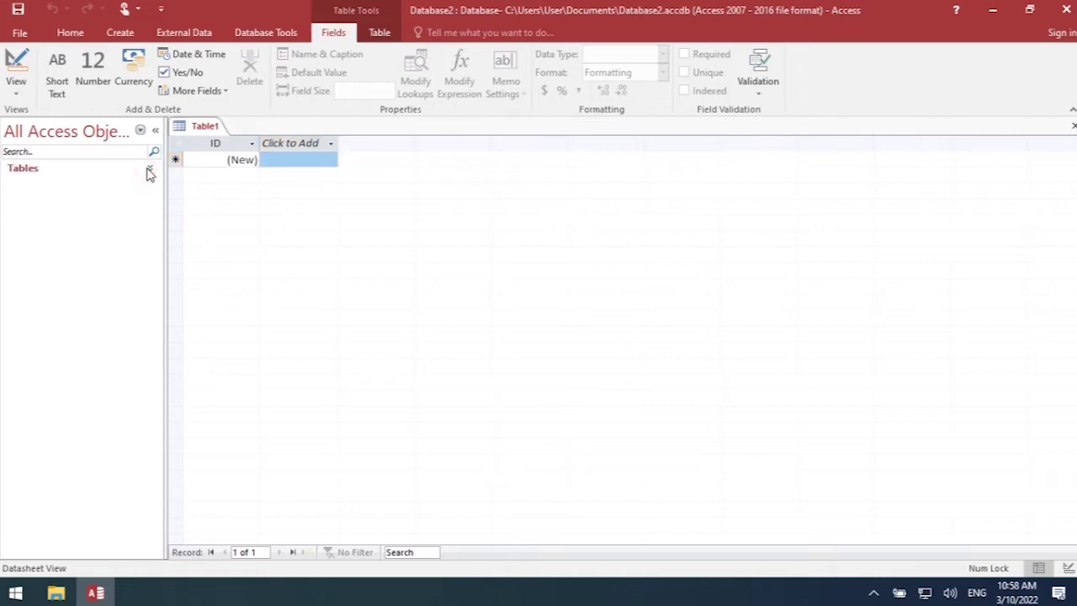
left_click(151, 171)
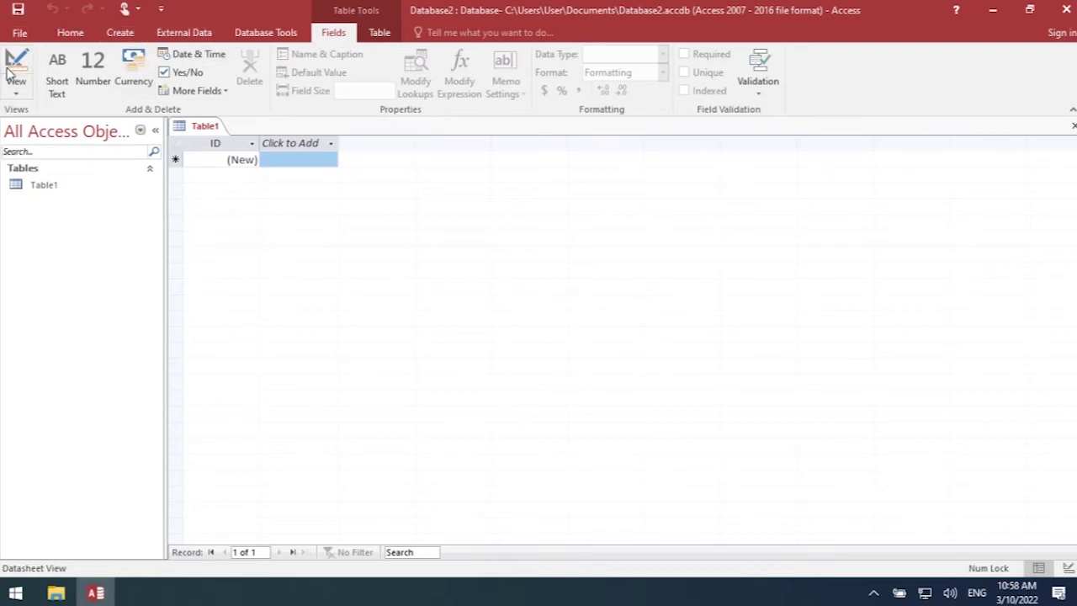
left_click(20, 33)
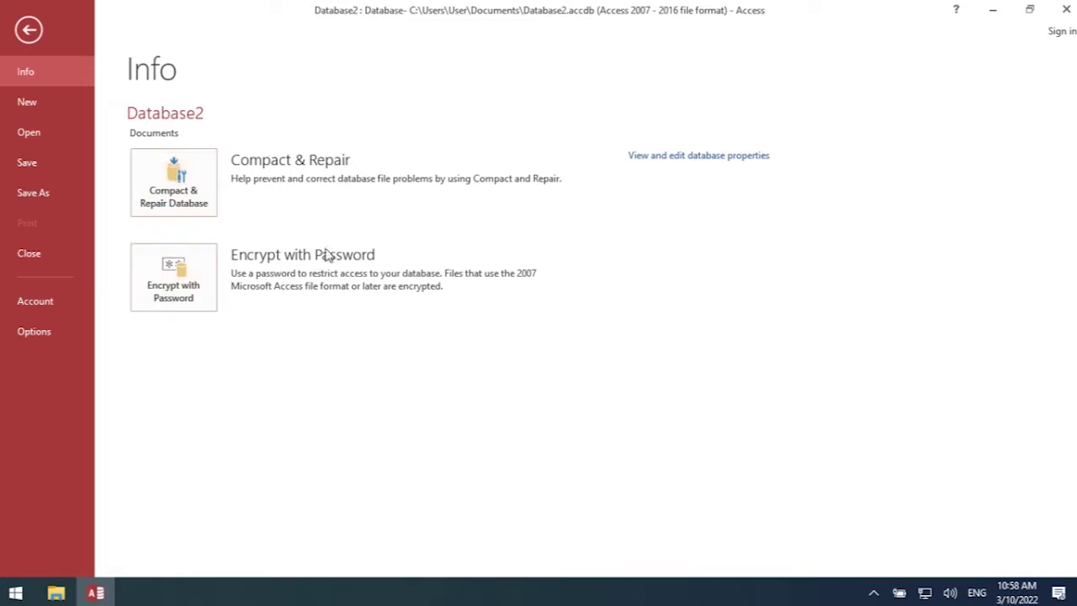
- Look through the New and Open pages, then cancel saving Table1
left_click(36, 105)
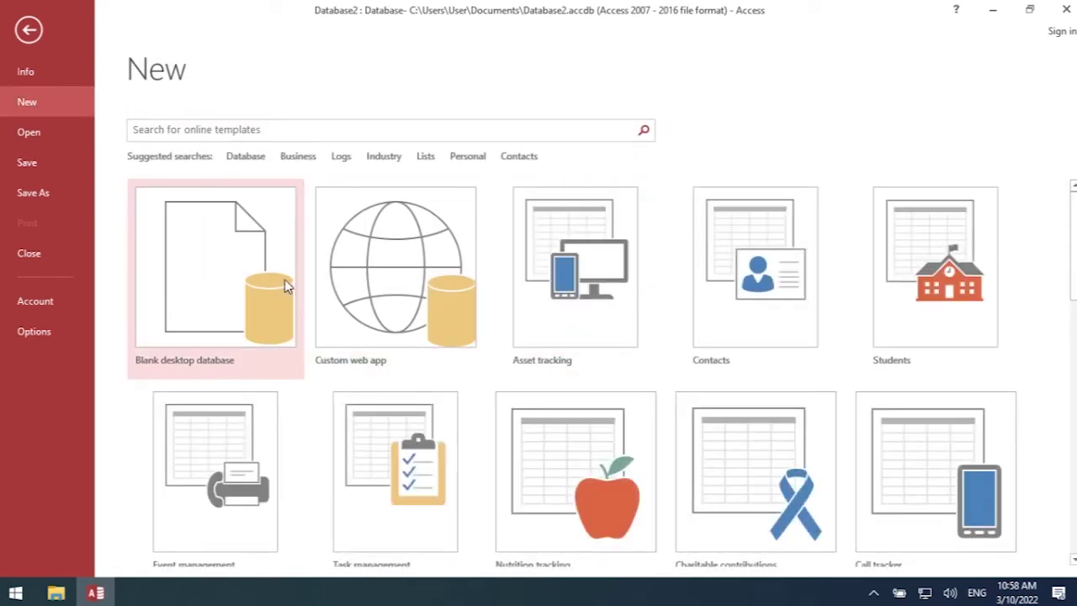
left_click(59, 136)
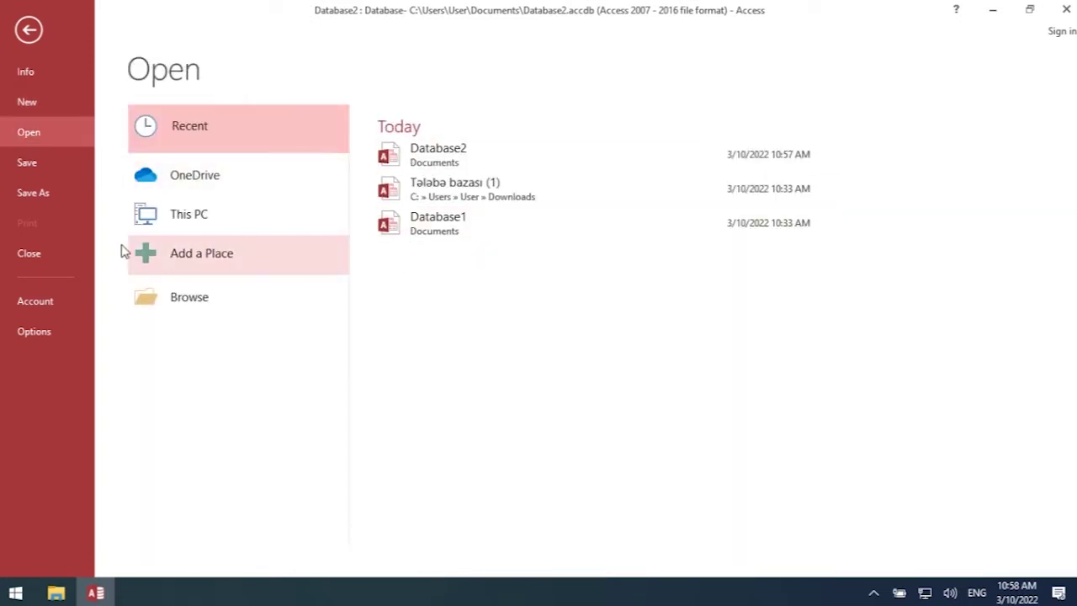
left_click(26, 163)
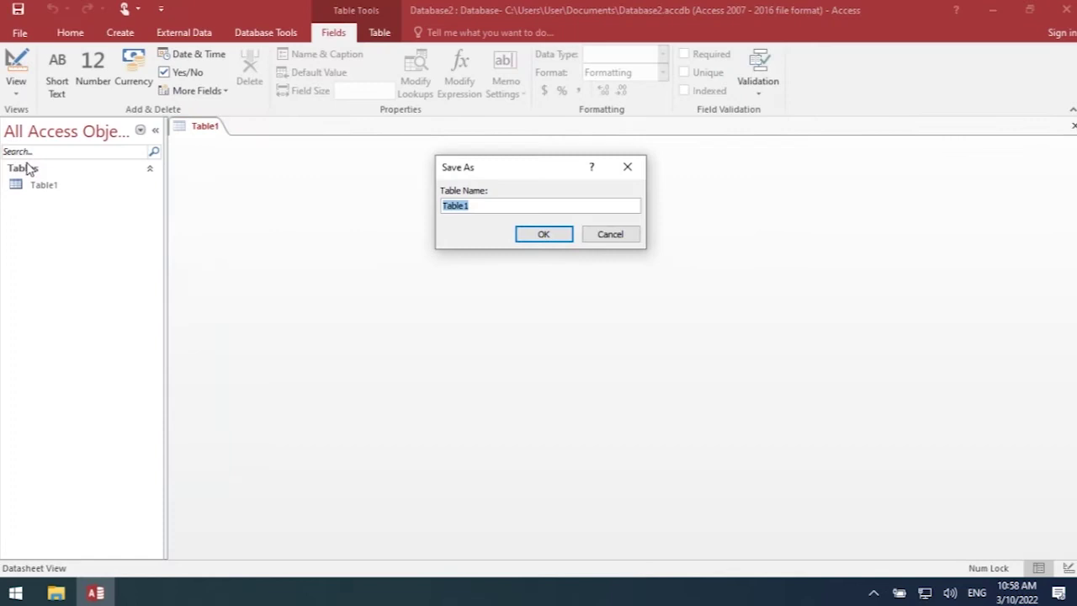
left_click(614, 237)
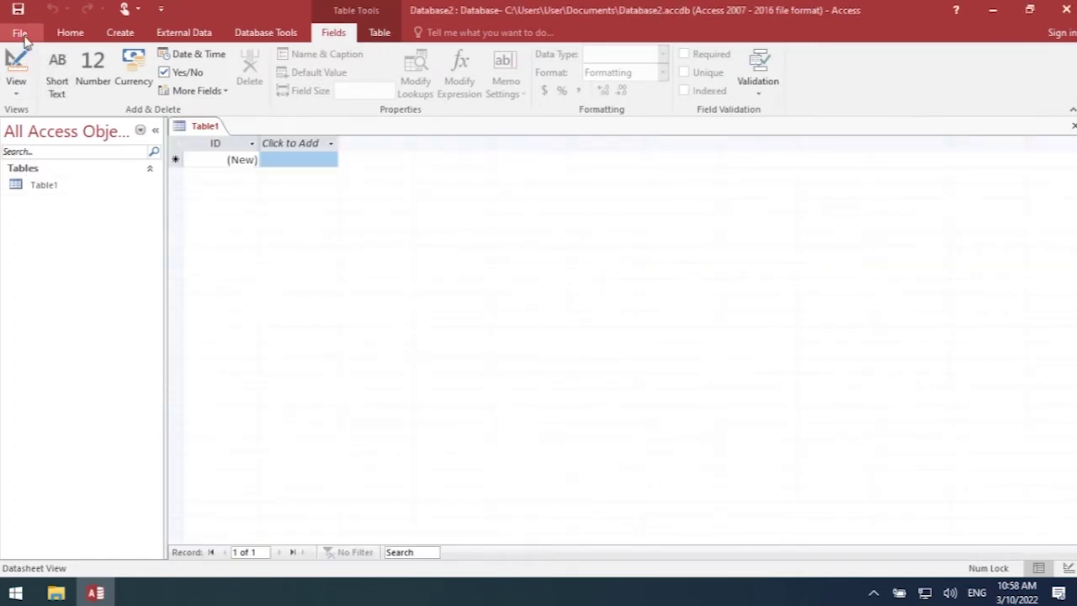
- Review the Save As database file types, then return to the Table1 datasheet
left_click(20, 33)
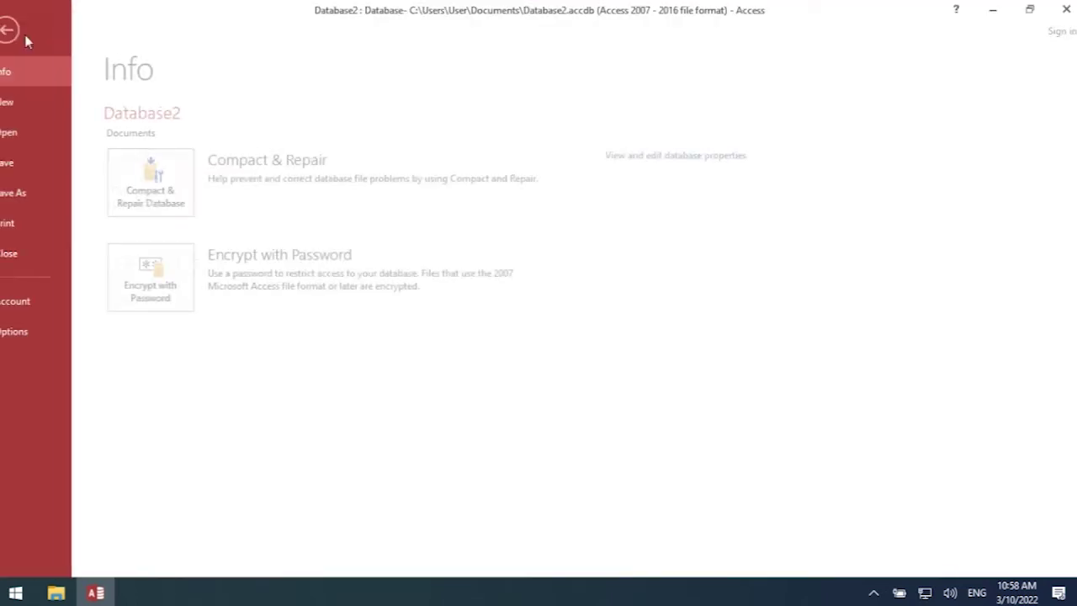
left_click(32, 195)
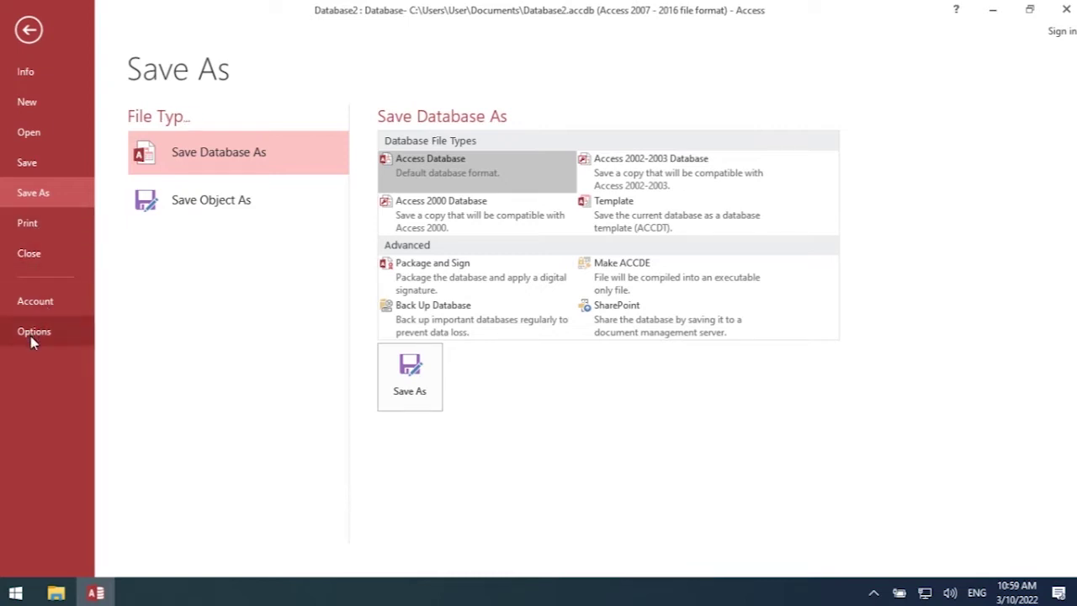
left_click(33, 32)
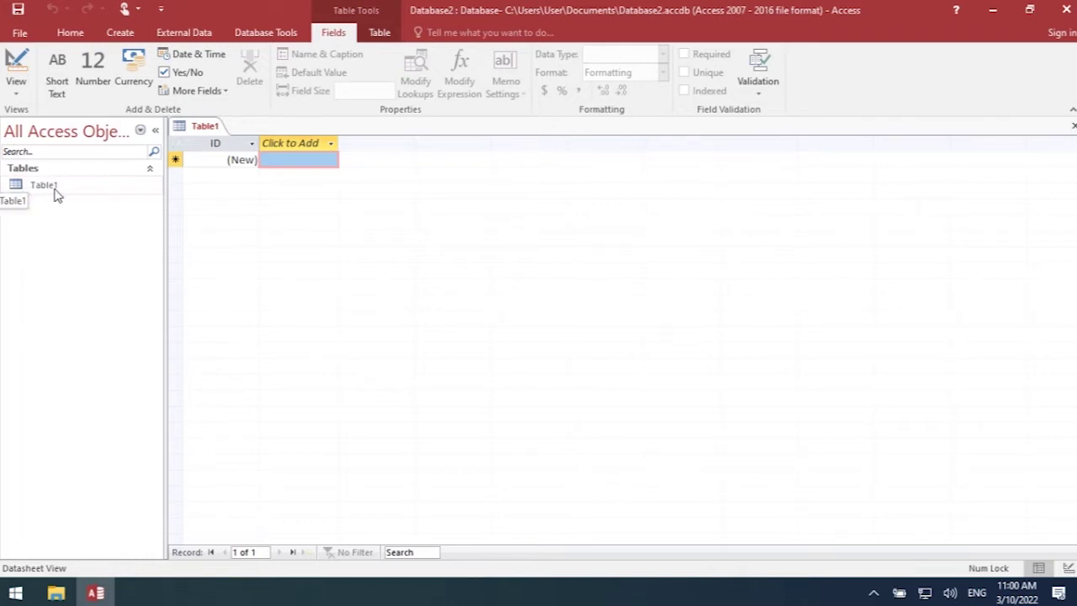
- Switch to the Create ribbon to view the table, query, form and report commands
left_click(126, 34)
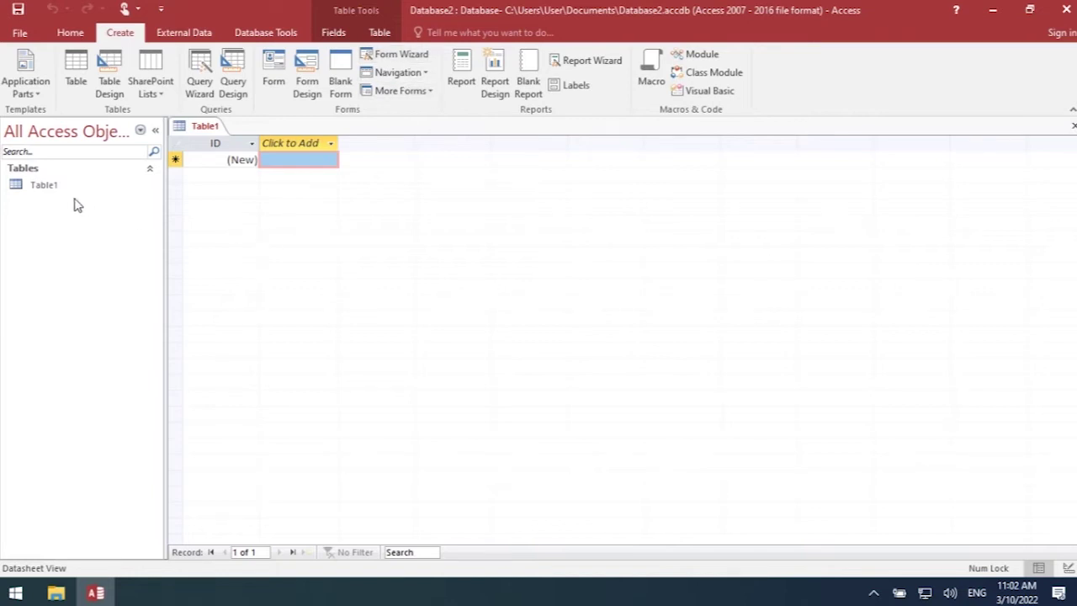
- Select Table1, switch to the Home ribbon, and bring up the new-field data types
left_click(38, 185)
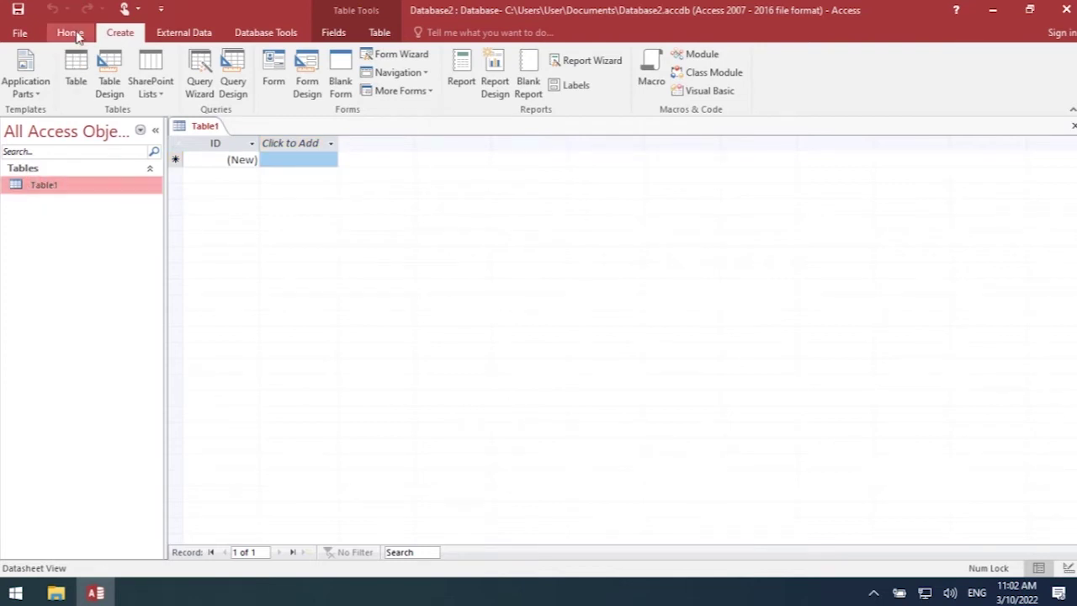
left_click(71, 32)
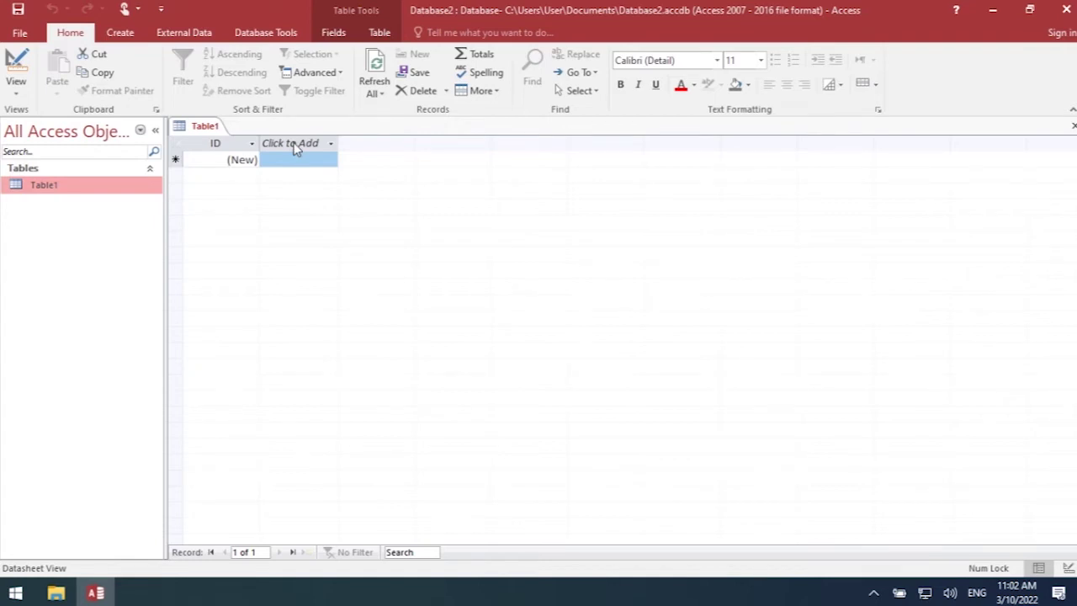
left_click(330, 144)
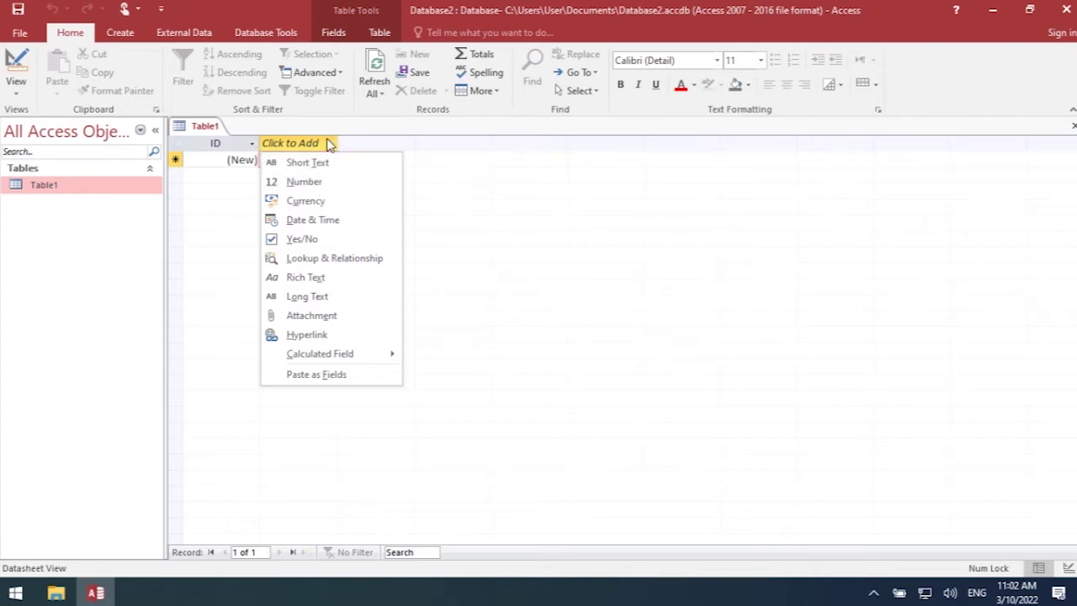
- Add a field beside ID and rename it from Field1 to 'talaba kodu'
left_click(310, 162)
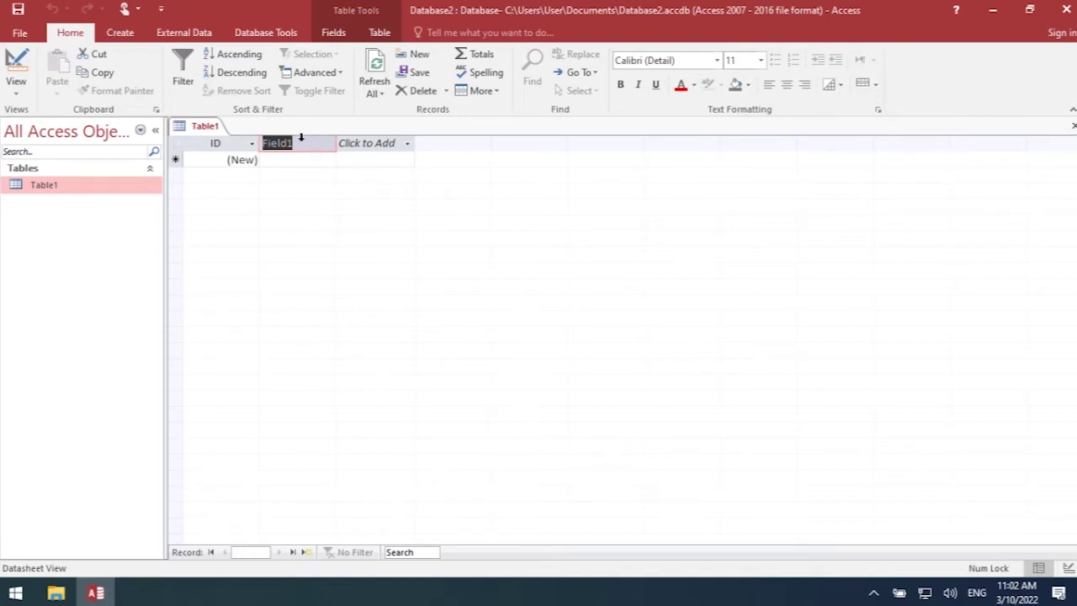
left_click_drag(296, 143, 267, 138)
key("BackSpace")
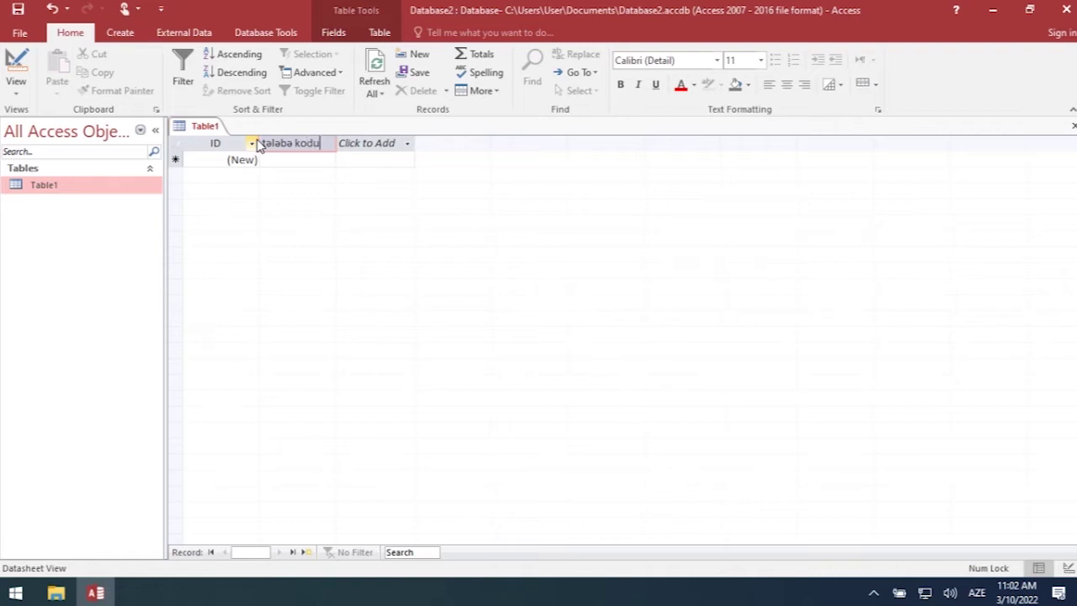
left_click(378, 144)
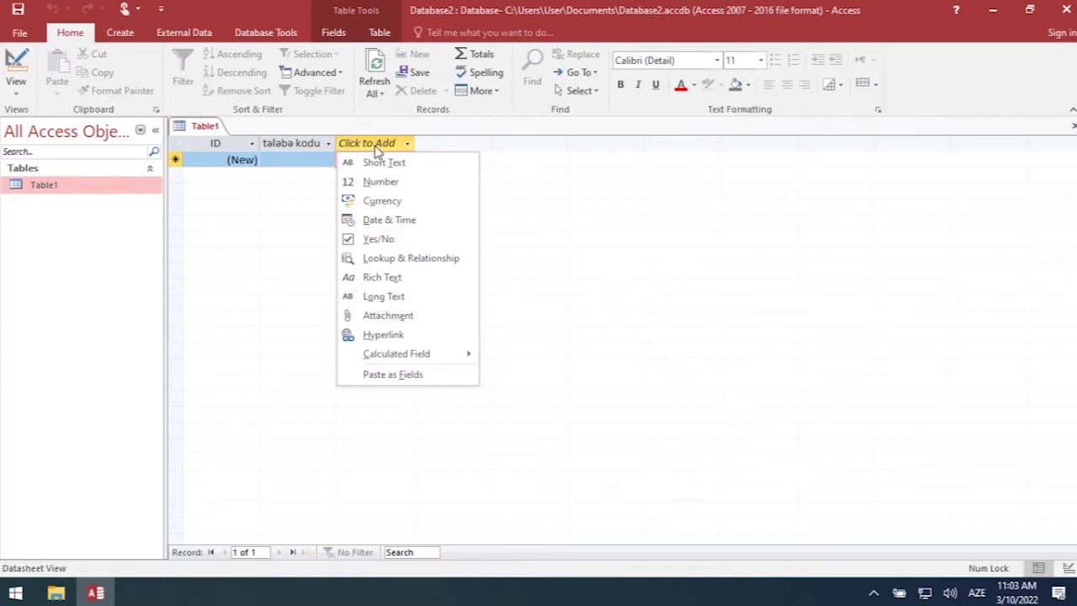
- Add a Date & Time field after talaba kodu, keeping its default name Field1
left_click(380, 221)
left_click(364, 143)
double_click(364, 143)
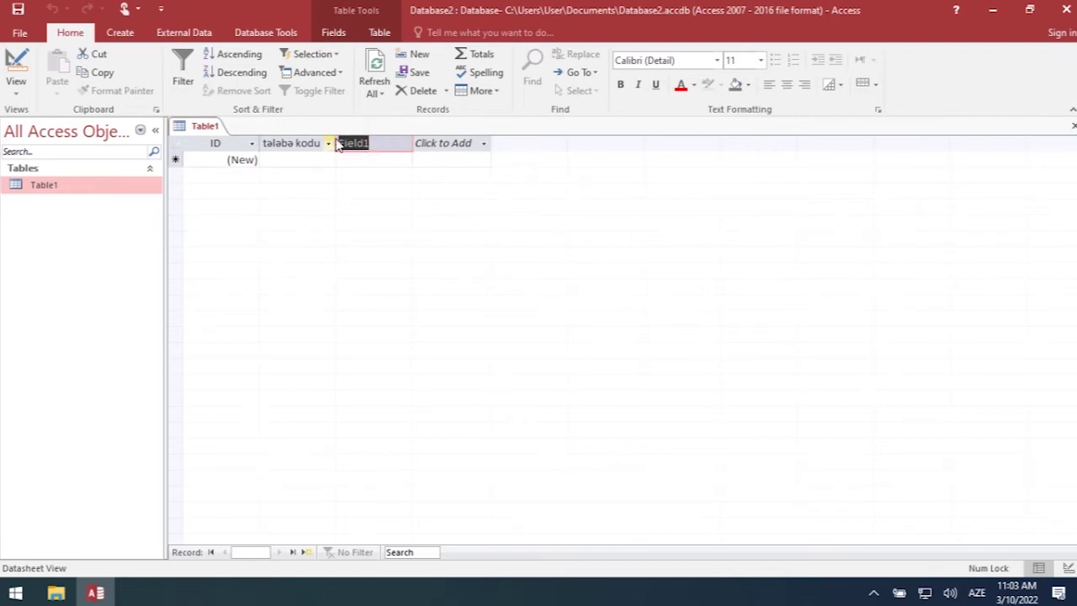
left_click(376, 142)
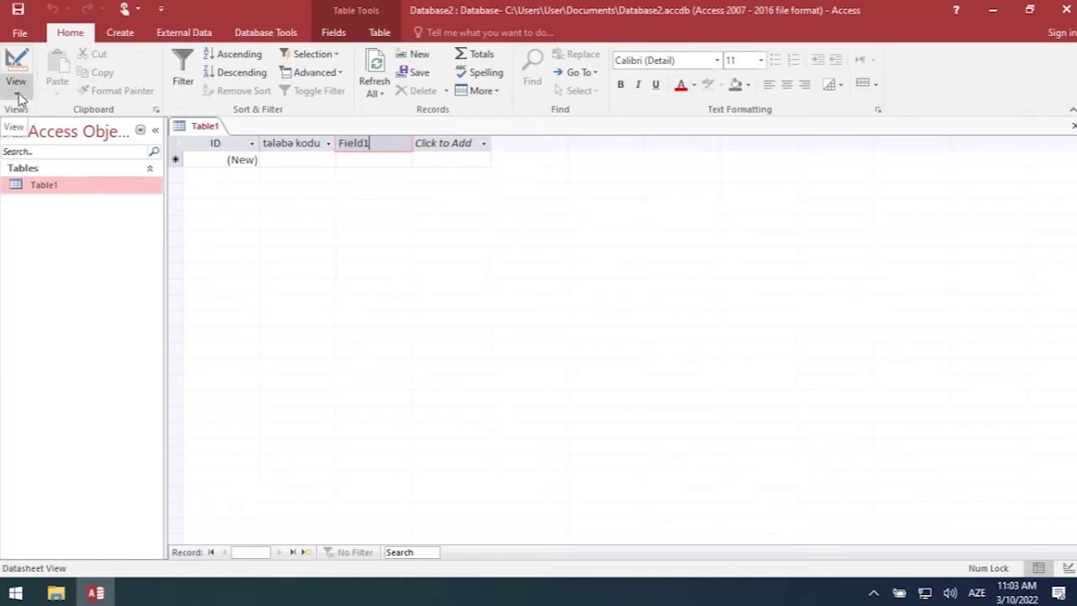
- Switch Table1 to Design View, saving the table under the default name Table1
left_click(17, 92)
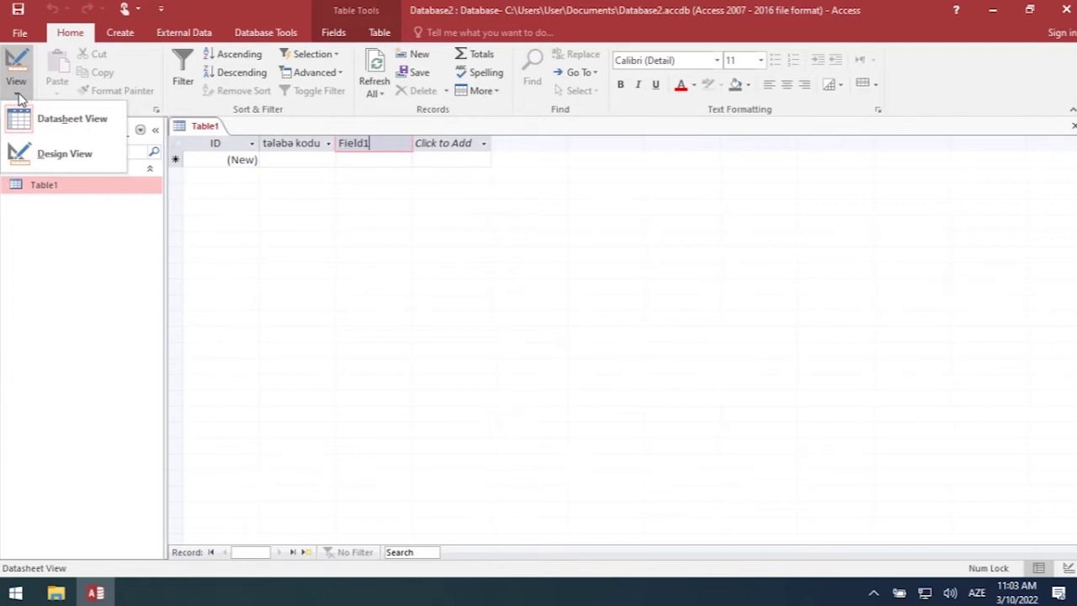
left_click(62, 155)
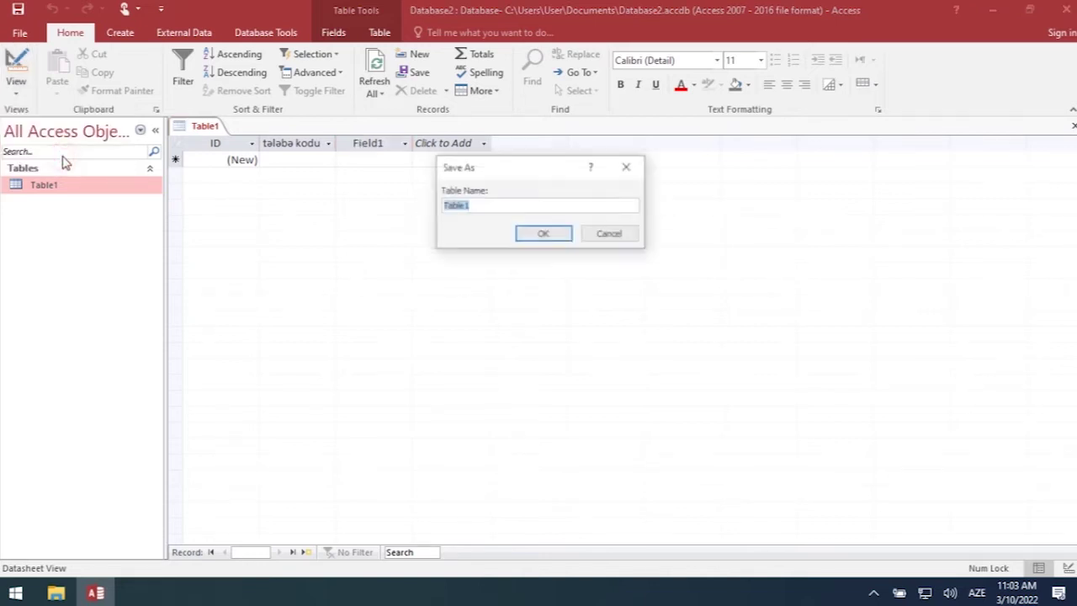
left_click_drag(476, 205, 438, 209)
left_click(482, 204)
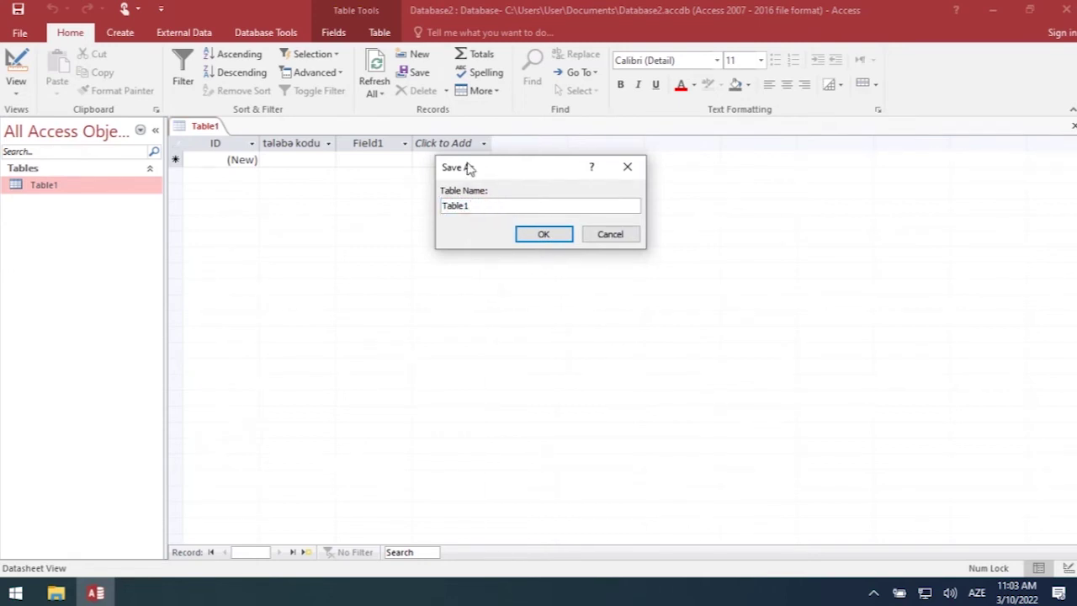
left_click(541, 235)
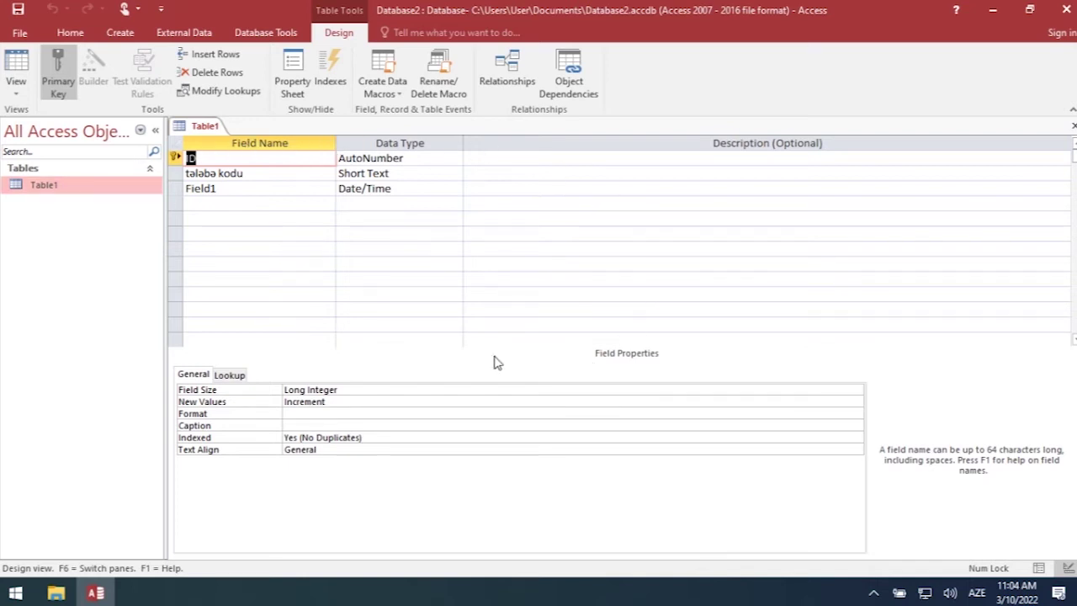
left_click(273, 157)
left_click(279, 162)
left_click(348, 158)
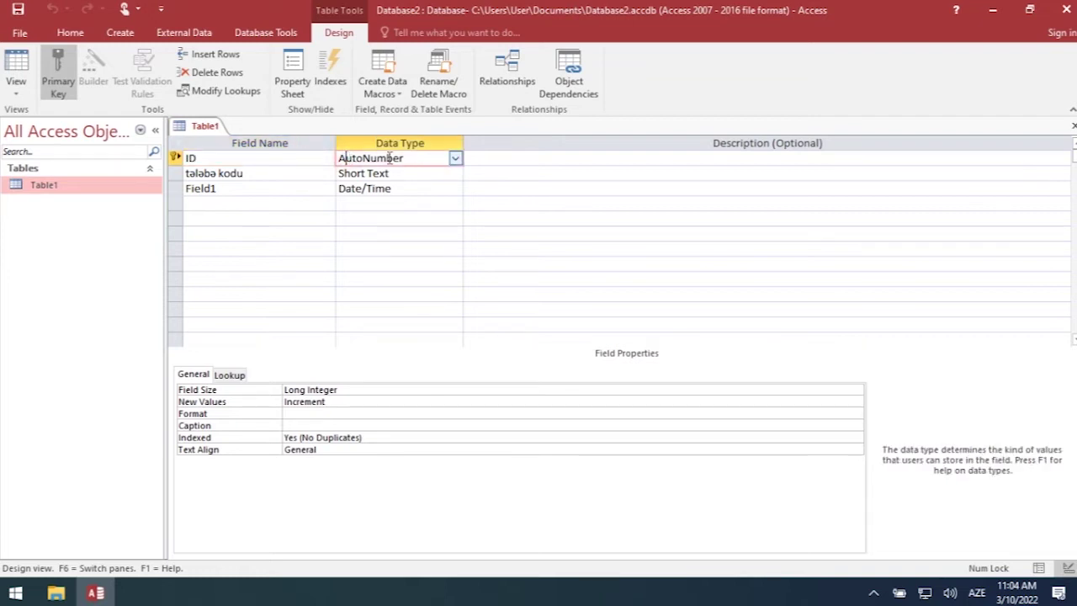
left_click(522, 158)
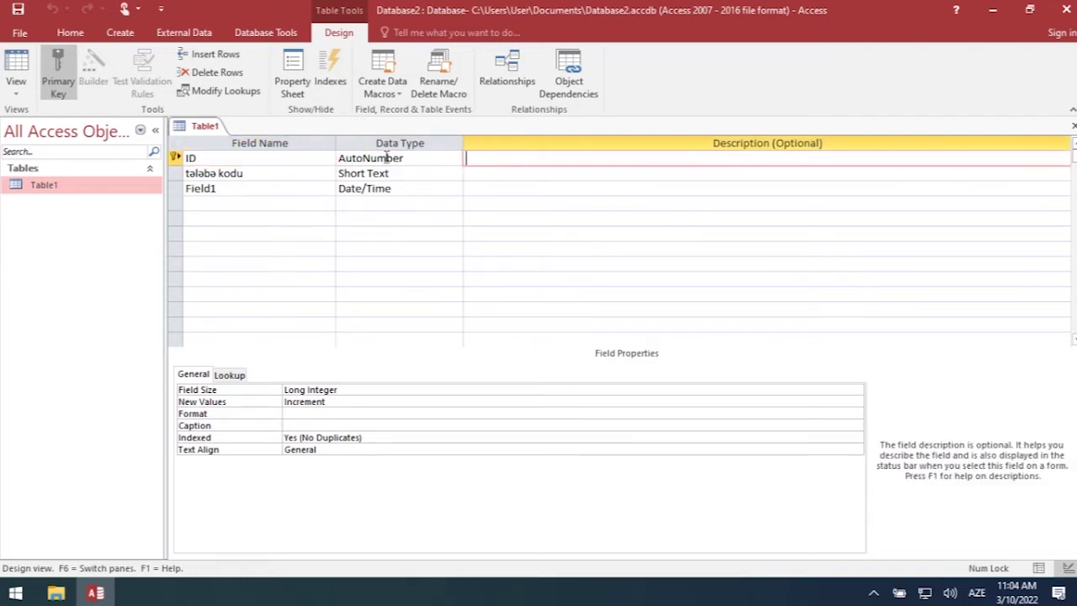
left_click(497, 158)
left_click(278, 158)
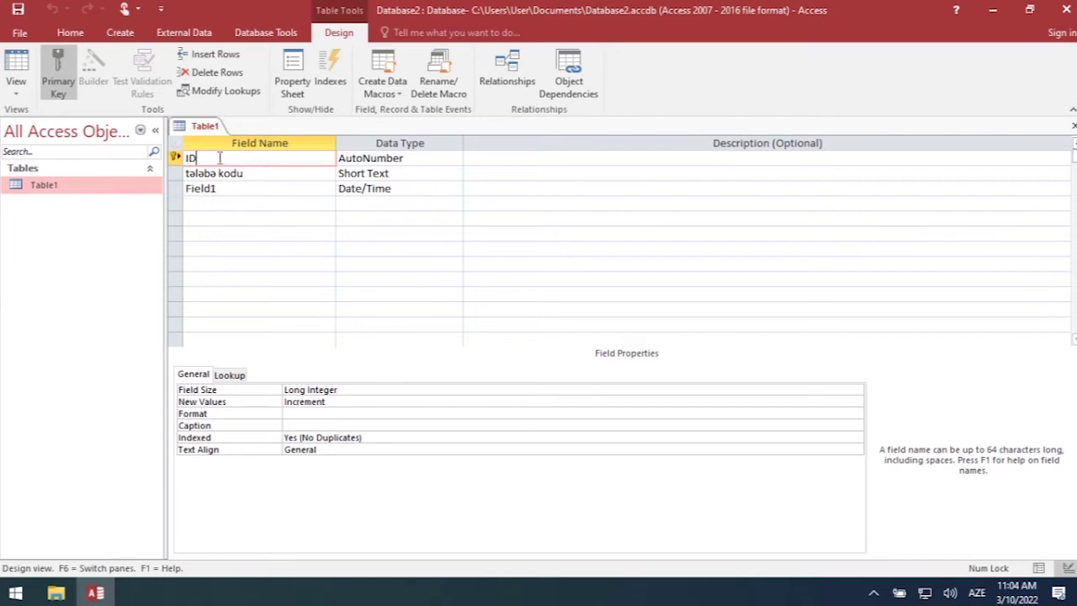
left_click(421, 158)
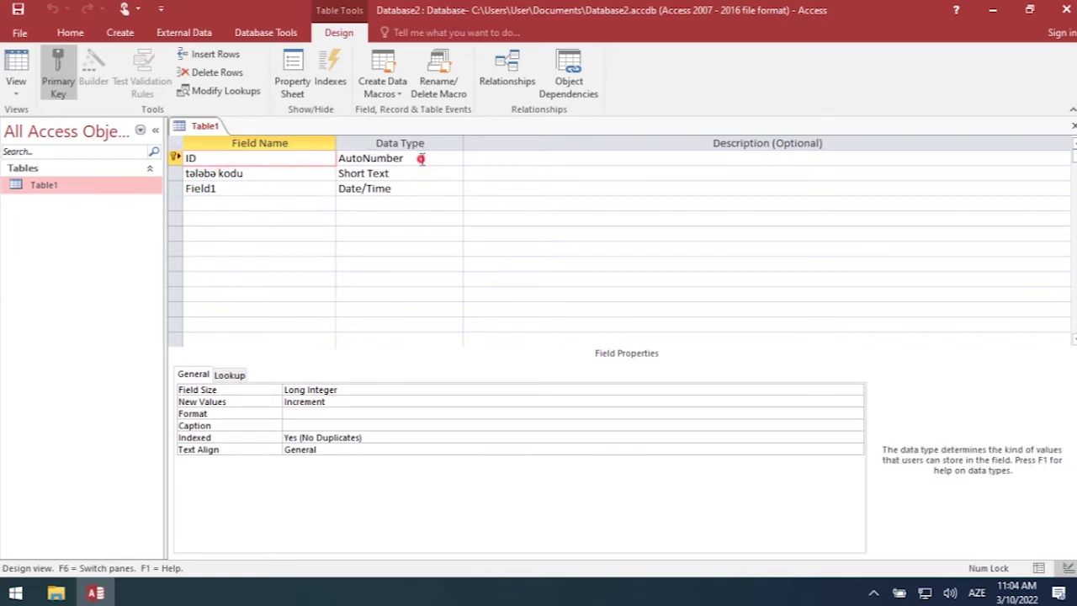
left_click(454, 160)
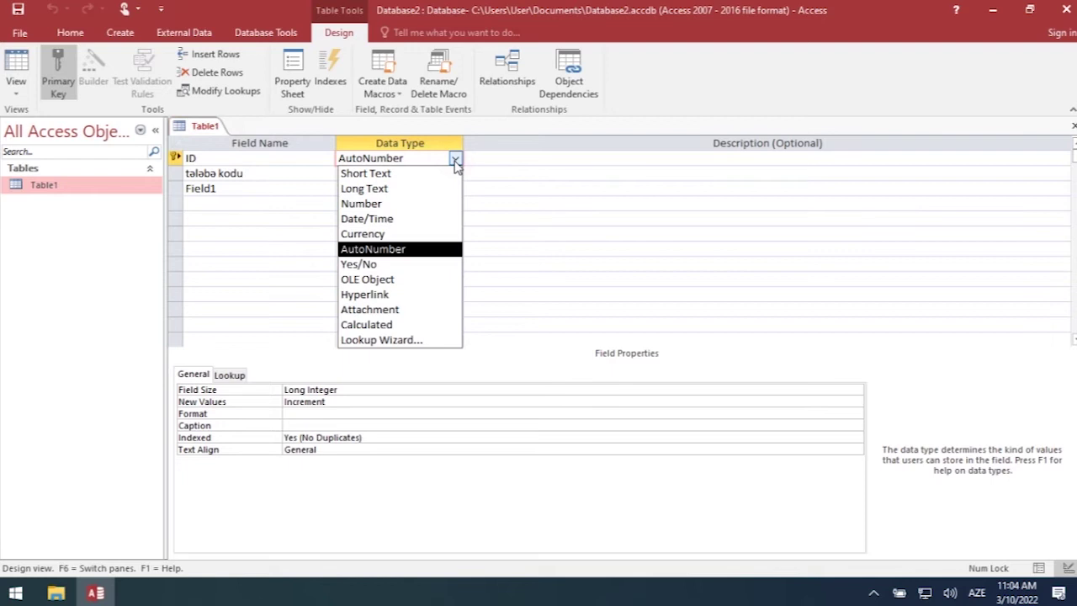
left_click(385, 249)
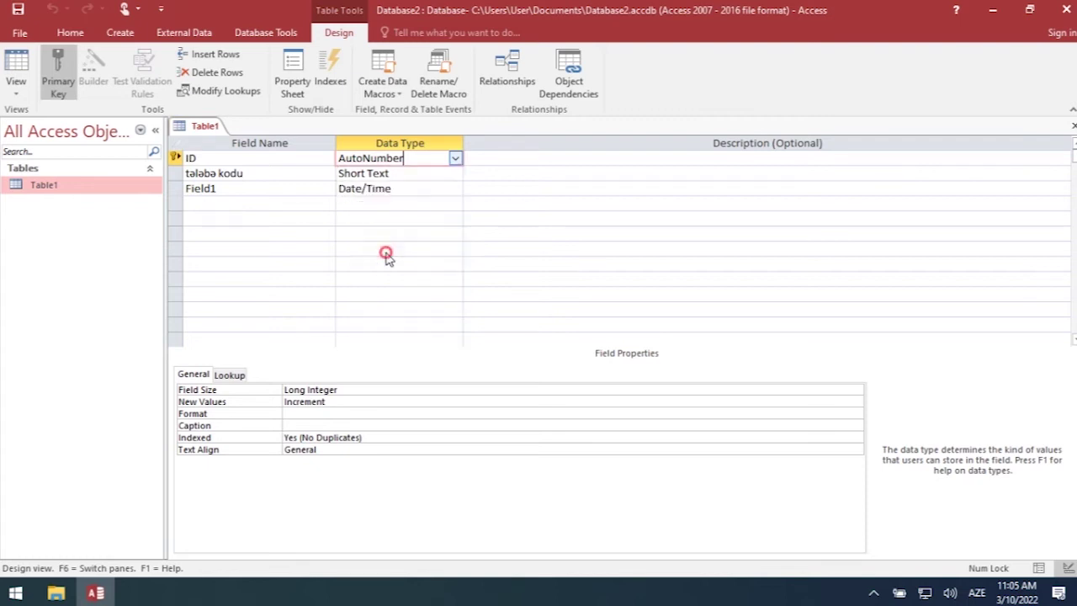
left_click(455, 158)
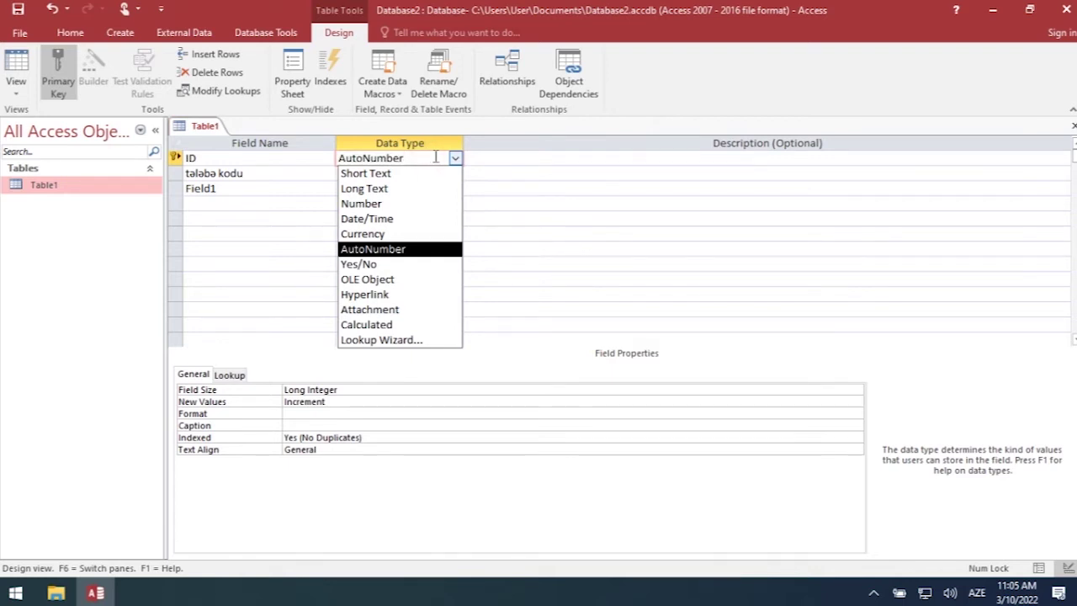
- Rename the second field to 'taləbənin soyadı adı' and keep its type as Short Text
left_click(277, 174)
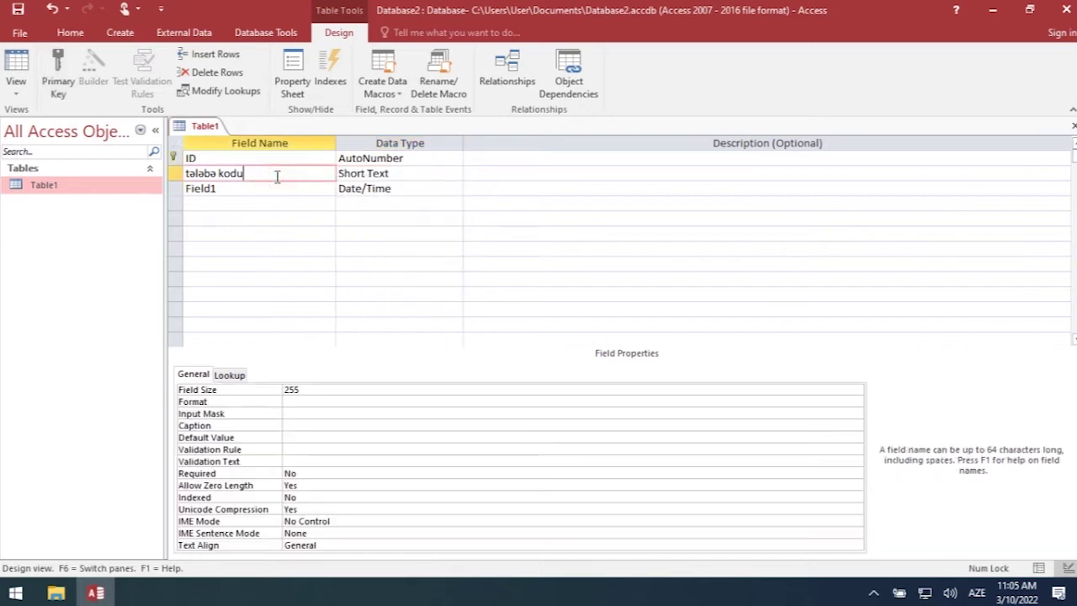
key("BackSpace")
key("BackSpace")
key("BackSpace")
key("BackSpace")
type("nin soyad")
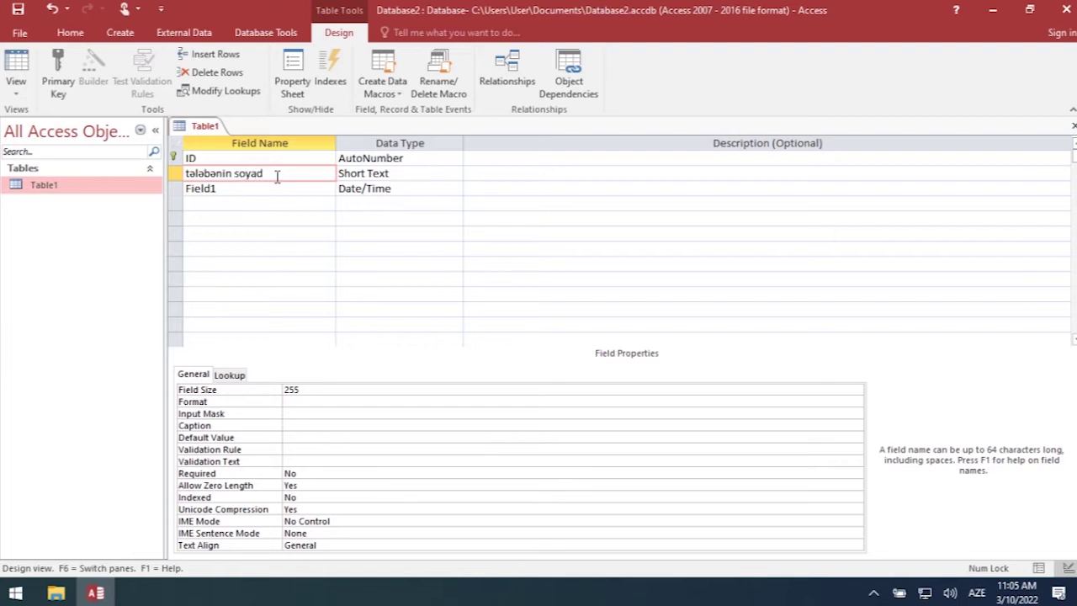
type("ə m")
key("BackSpace")
key("BackSpace")
type("ad")
left_click(391, 176)
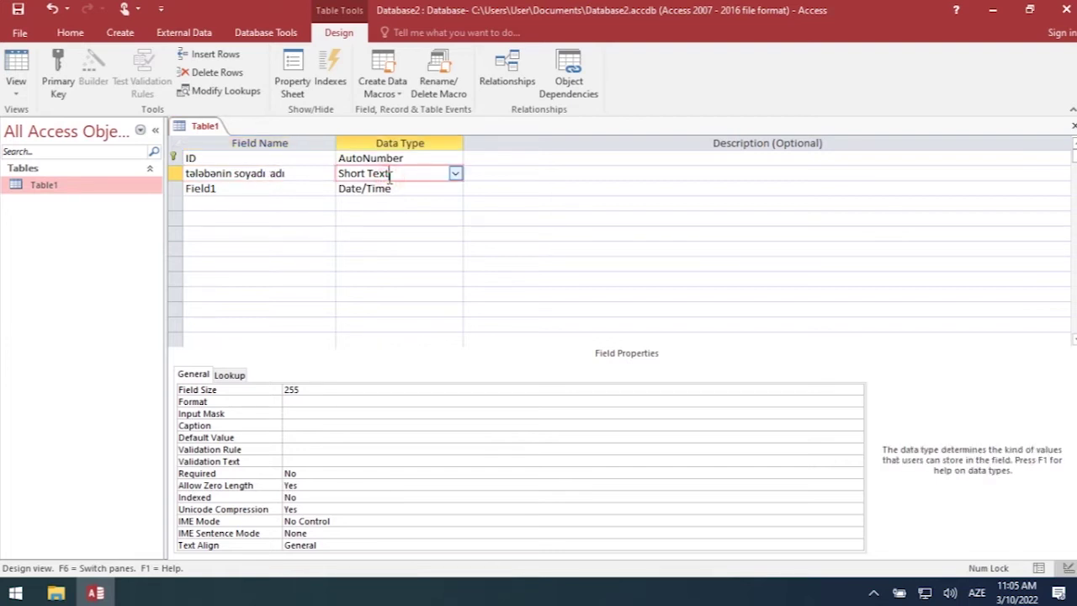
left_click(455, 174)
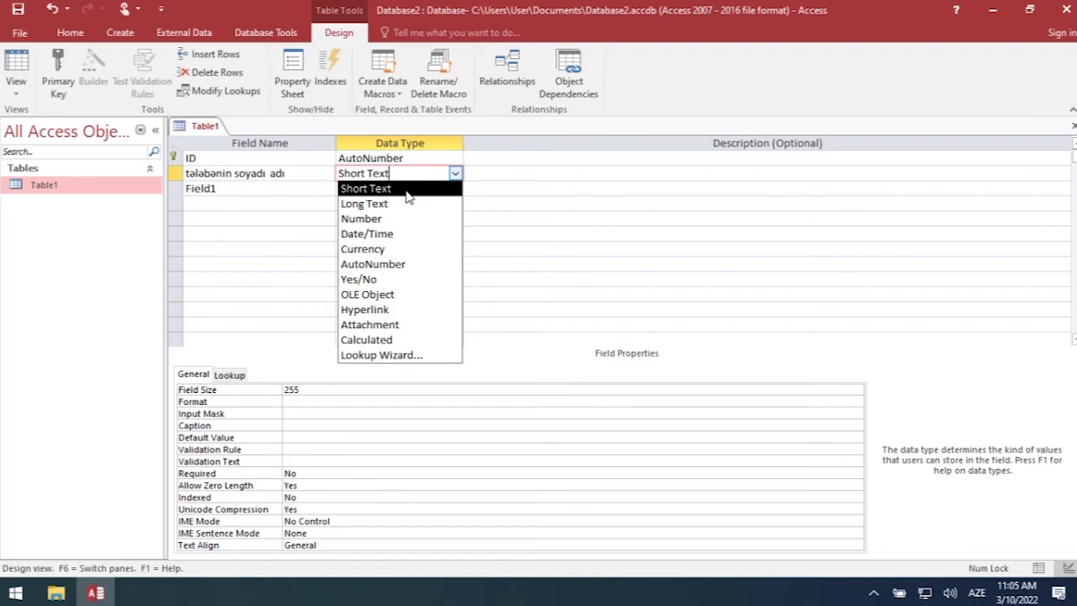
left_click(455, 175)
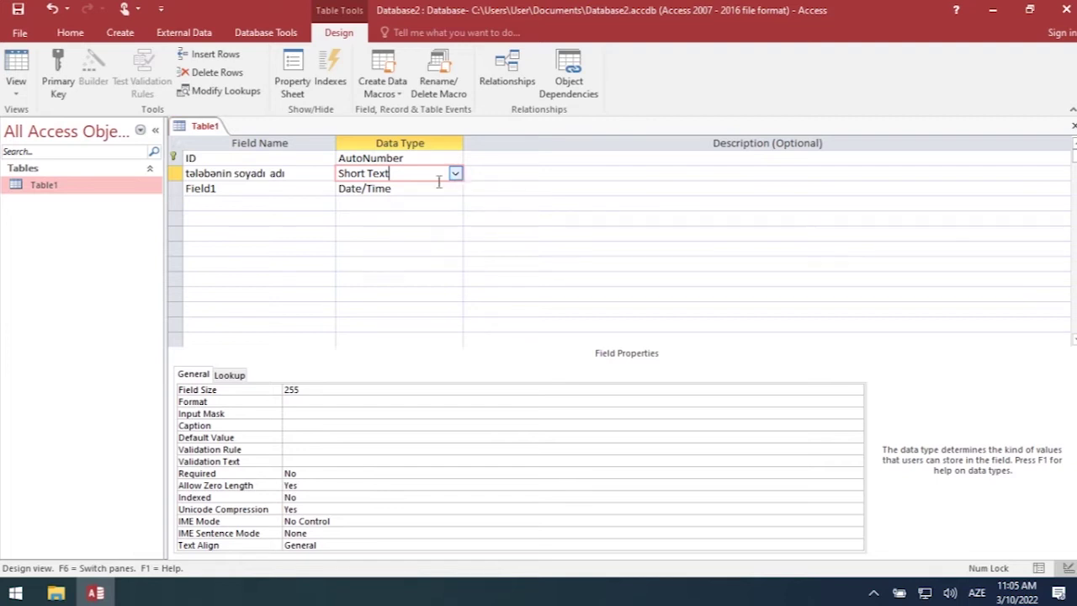
left_click(231, 188)
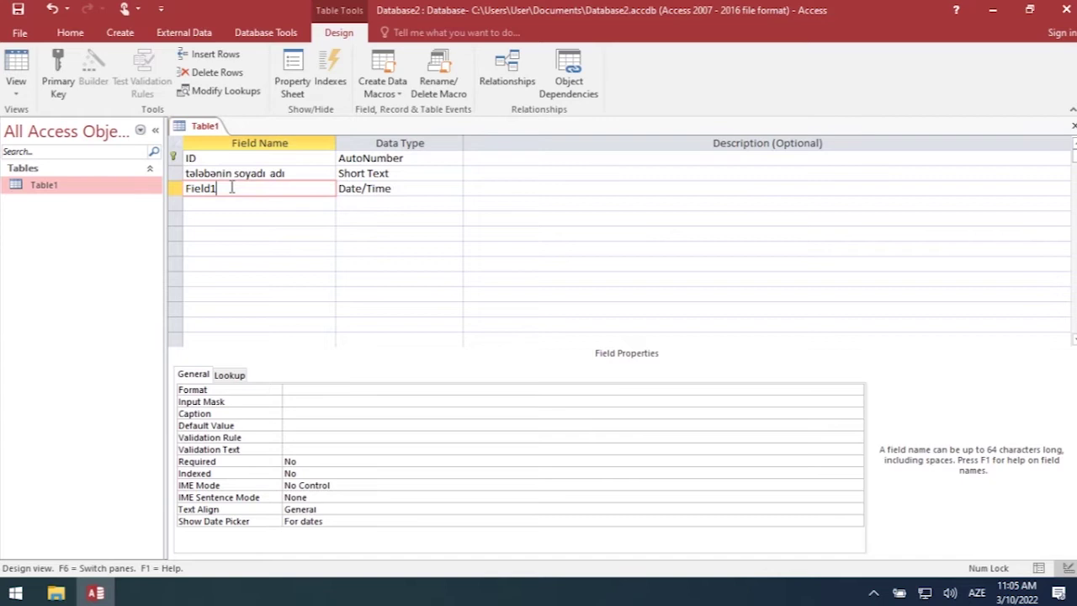
- Rename Field1 to fakültə as Short Text and add a Short Text qrup field
left_click_drag(231, 187, 182, 186)
type("tə")
left_click(436, 189)
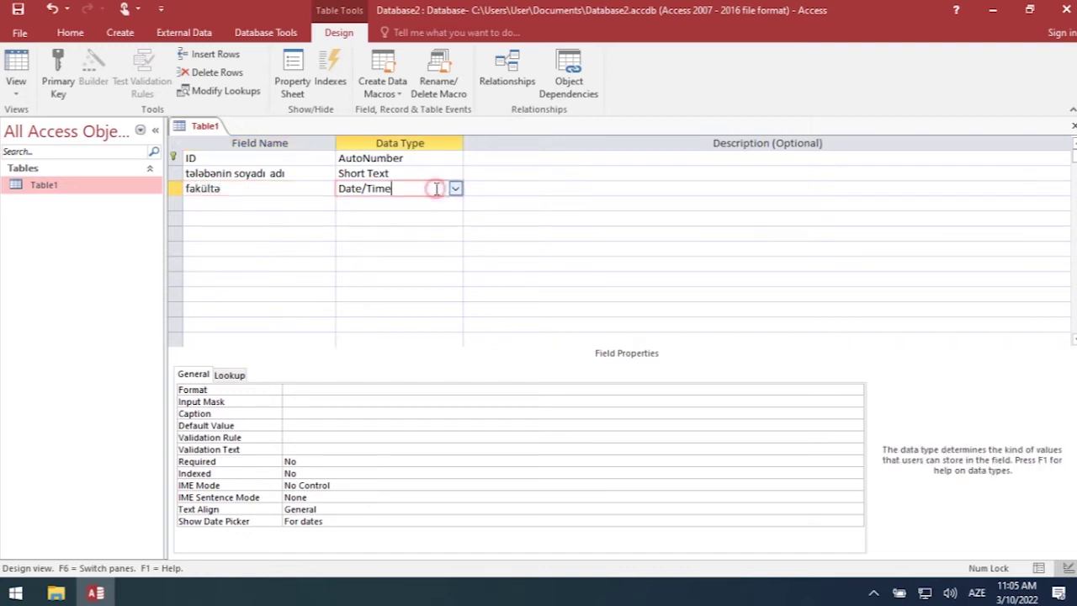
left_click(456, 189)
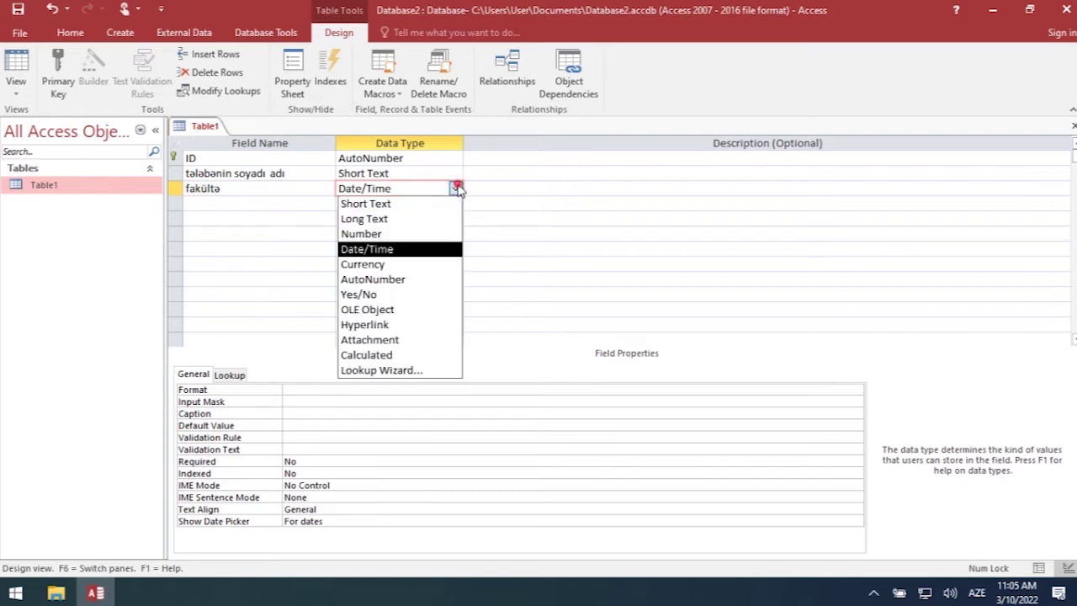
left_click(412, 206)
left_click(266, 202)
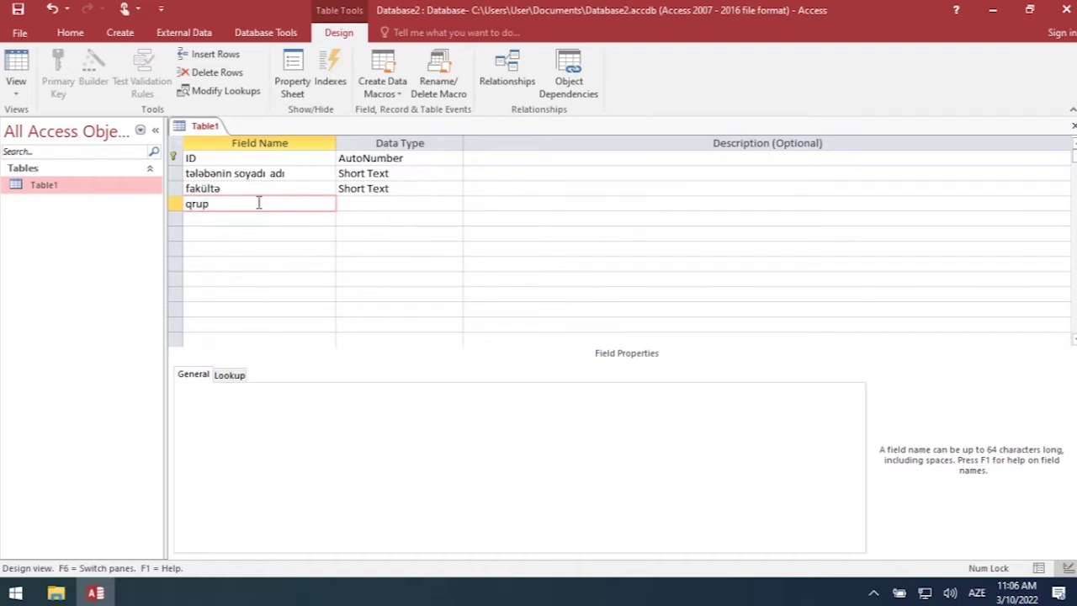
left_click(352, 203)
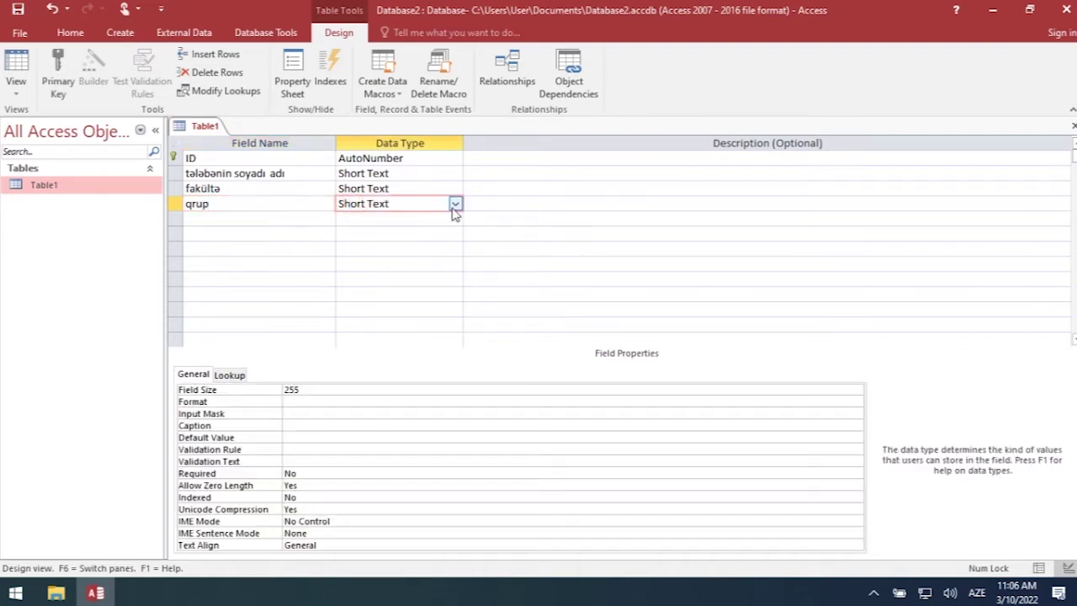
- Add a təvəllüd field with the Date/Time data type
left_click(238, 218)
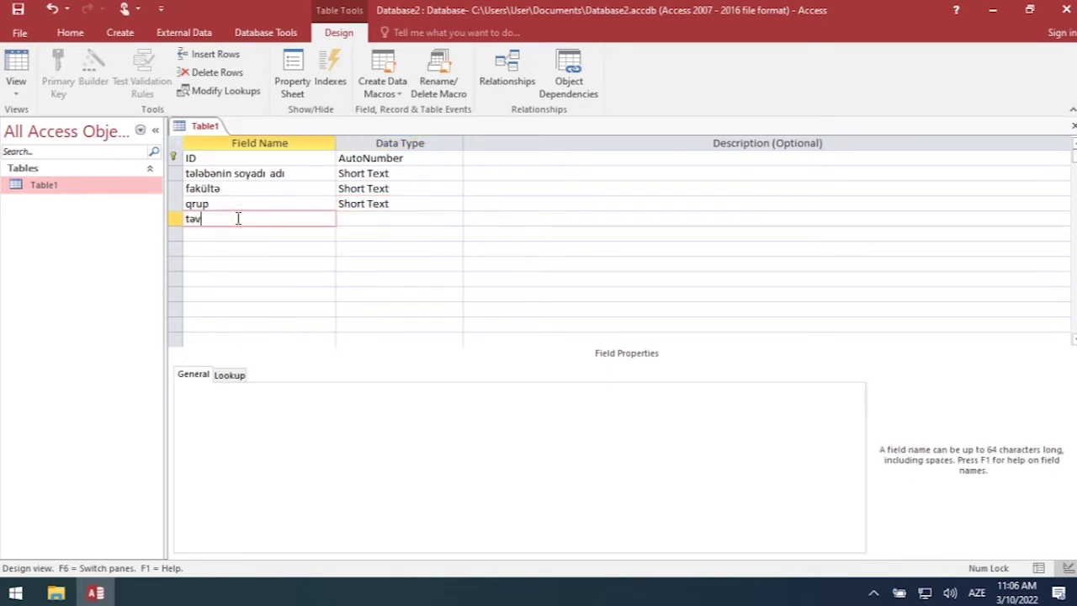
type("təvəllüd")
left_click(350, 221)
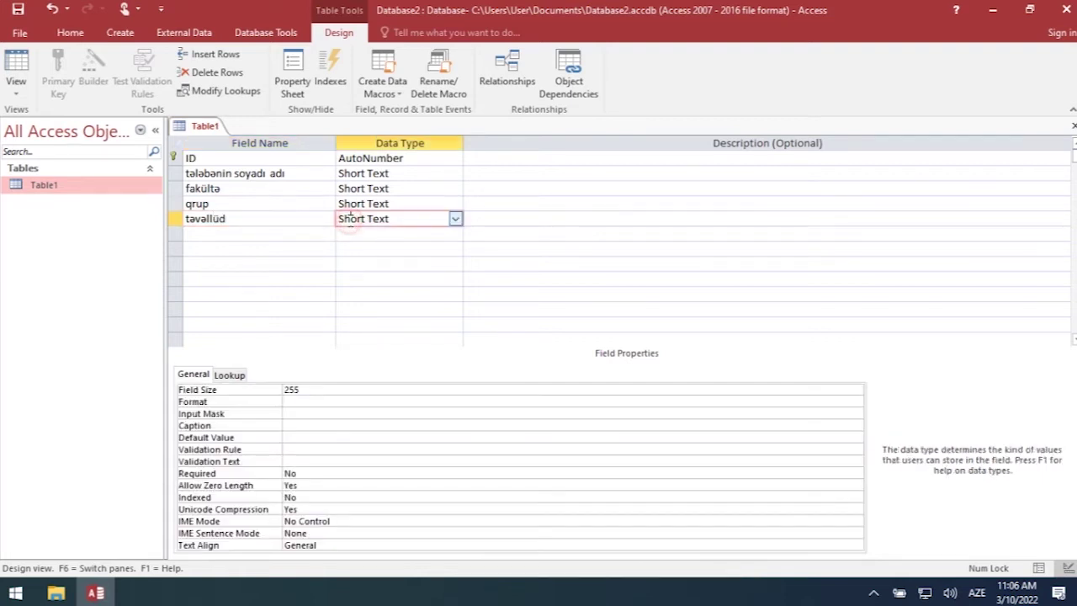
left_click(456, 219)
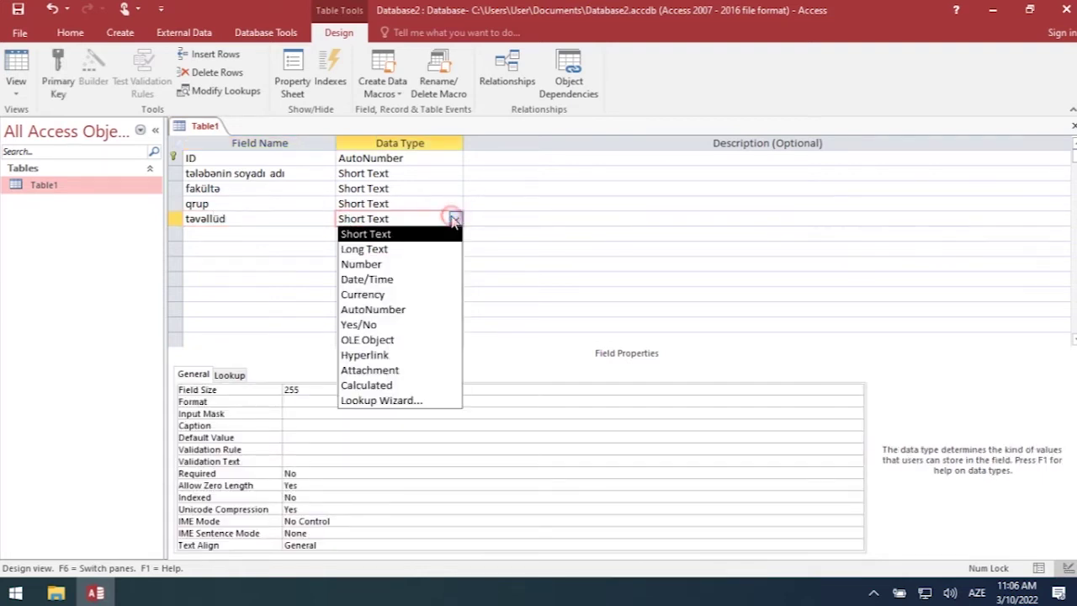
left_click(398, 285)
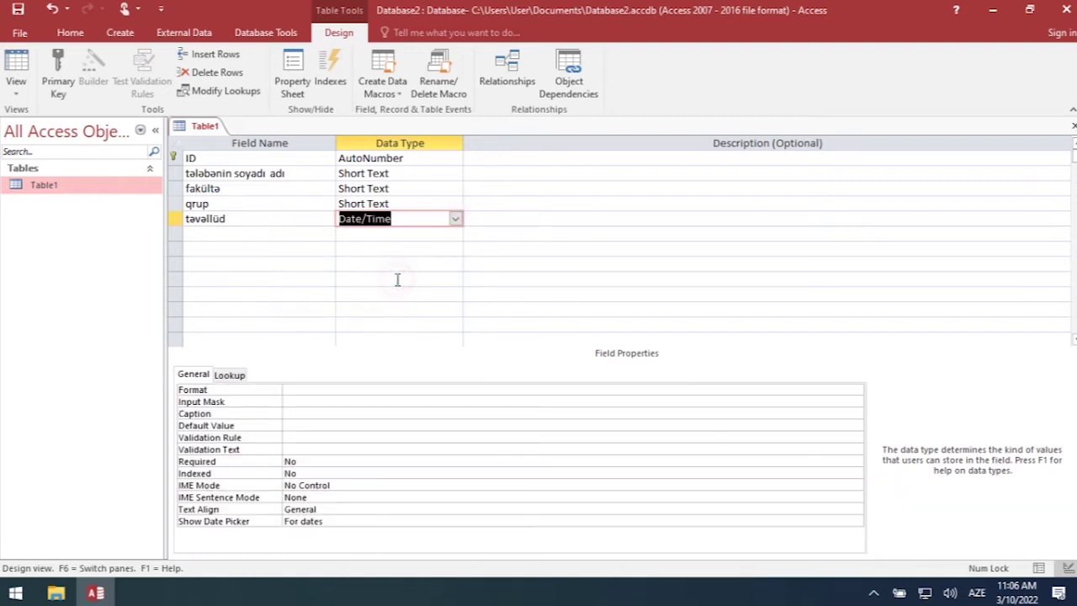
left_click(456, 219)
left_click(456, 219)
left_click(193, 233)
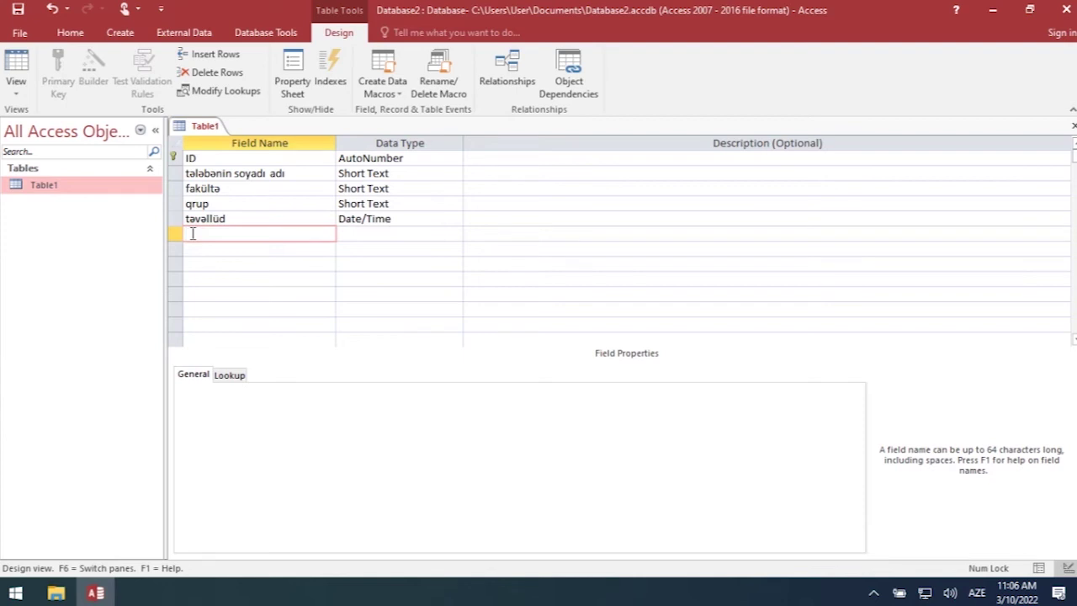
- Add an orta bal field with the Number data type
type("orta bal")
left_click(357, 238)
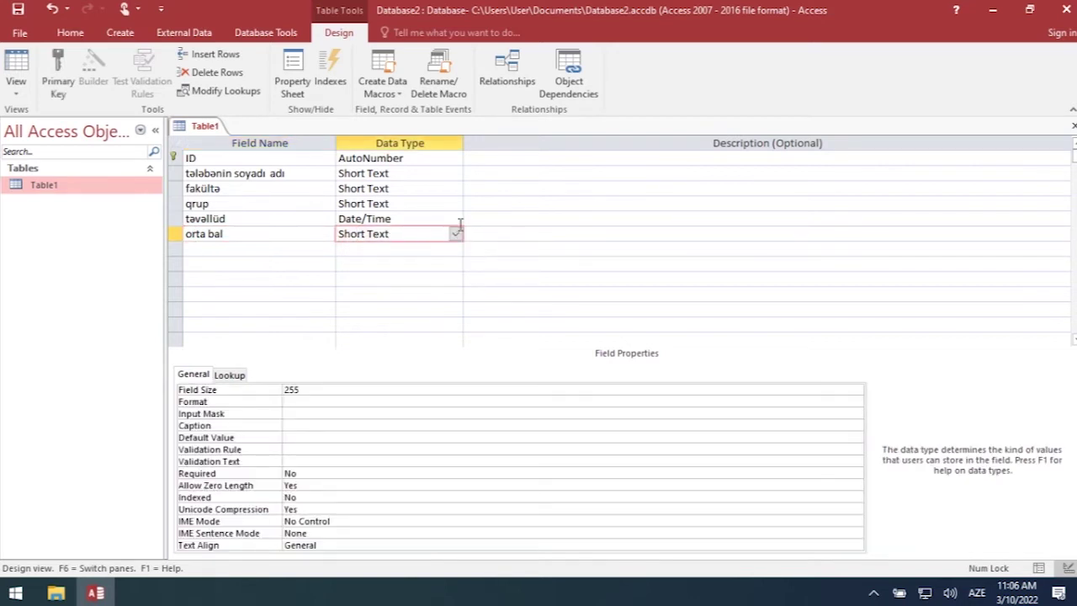
left_click(455, 234)
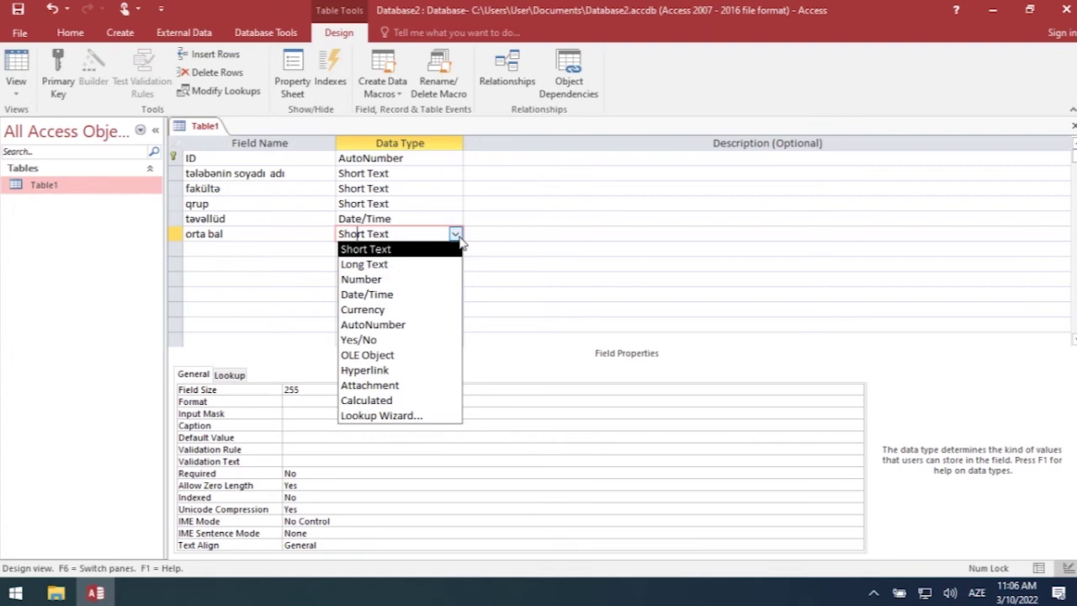
left_click(400, 278)
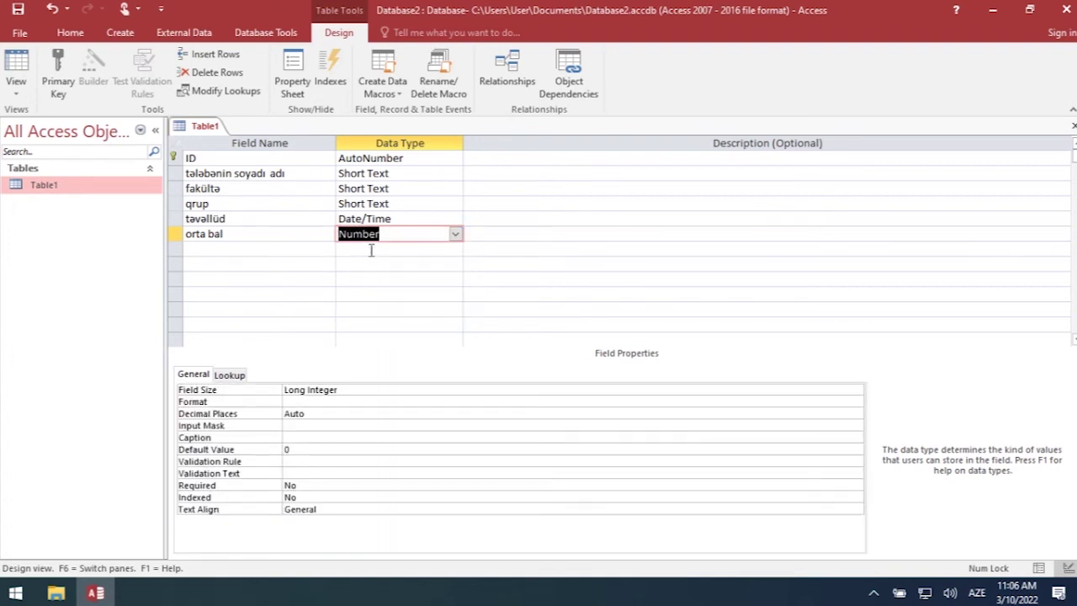
- Add ünvan as a Short Text field and tel nöm as a Number field
left_click(194, 250)
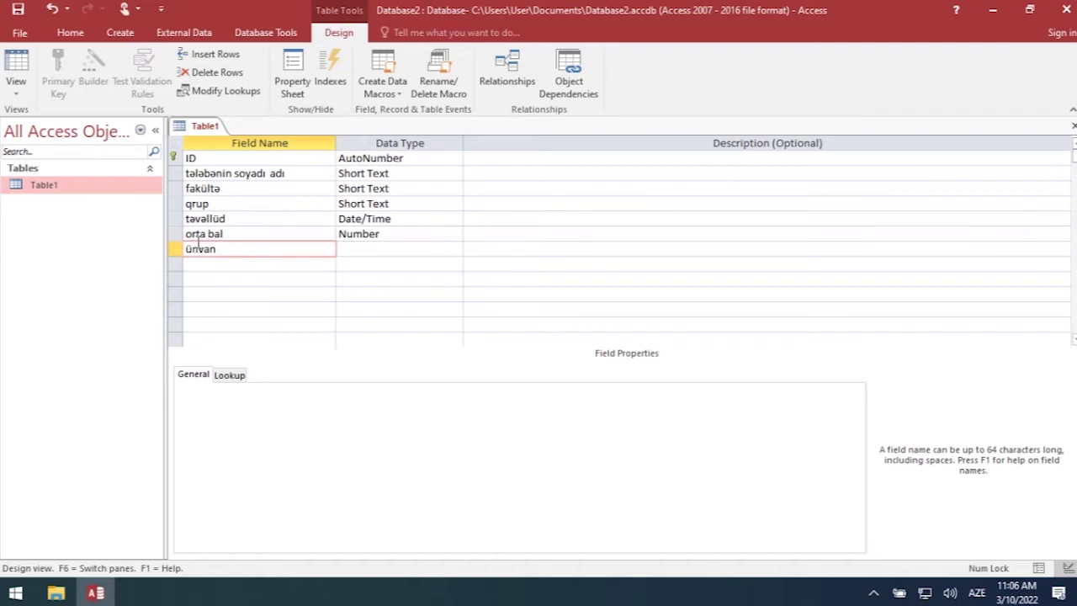
left_click(364, 251)
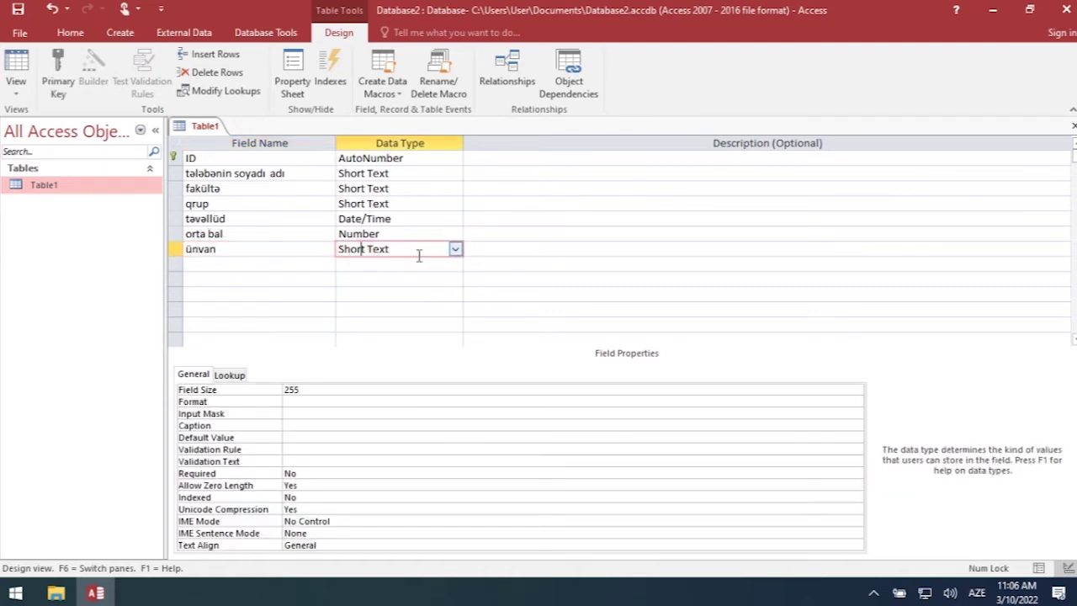
left_click(219, 266)
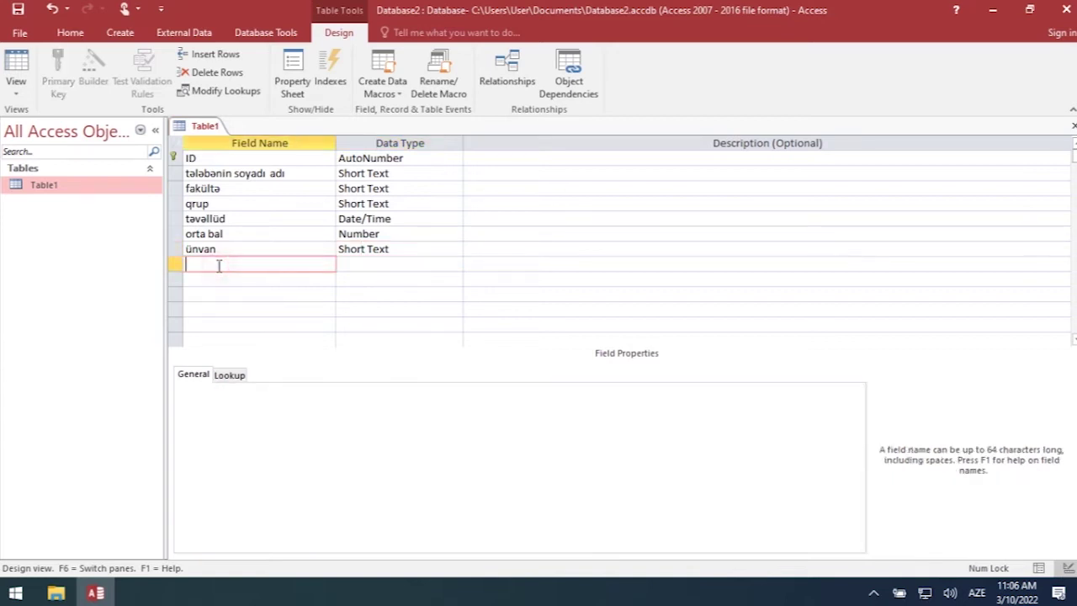
type("tel nöm")
left_click(353, 264)
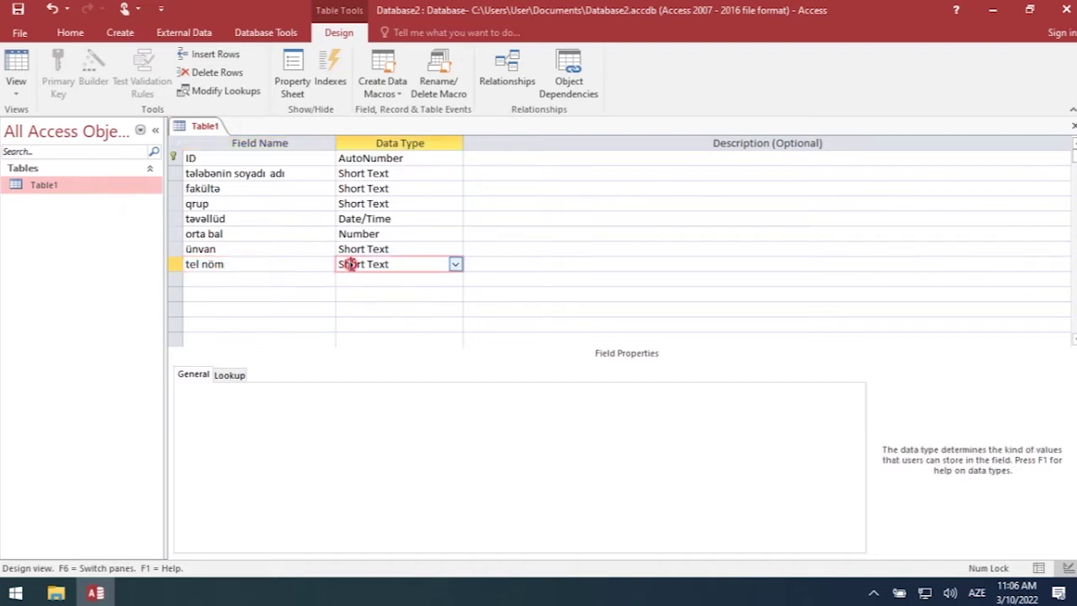
left_click(454, 264)
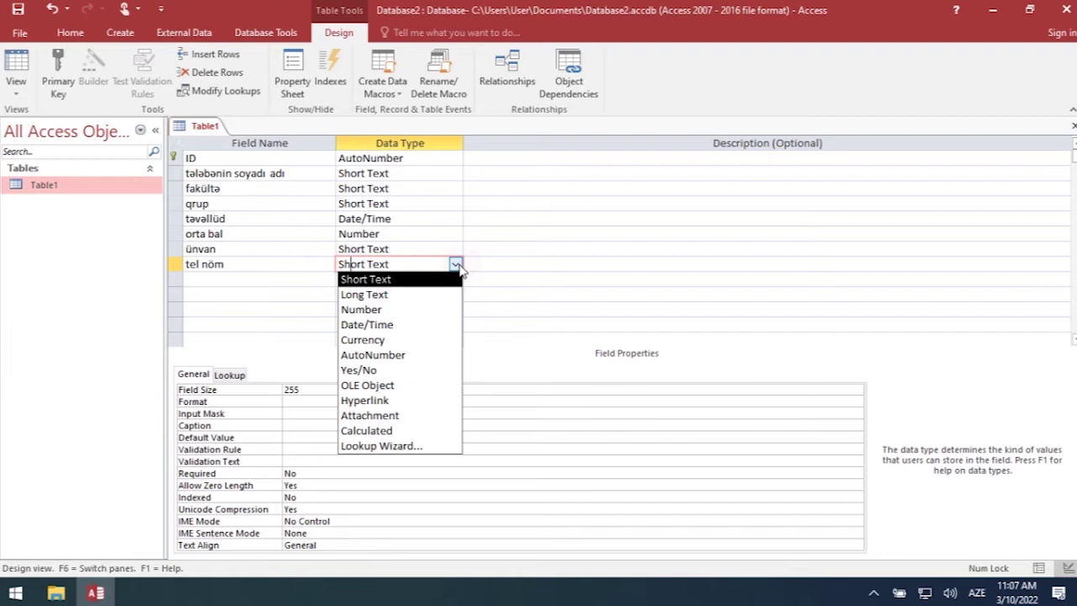
left_click(395, 309)
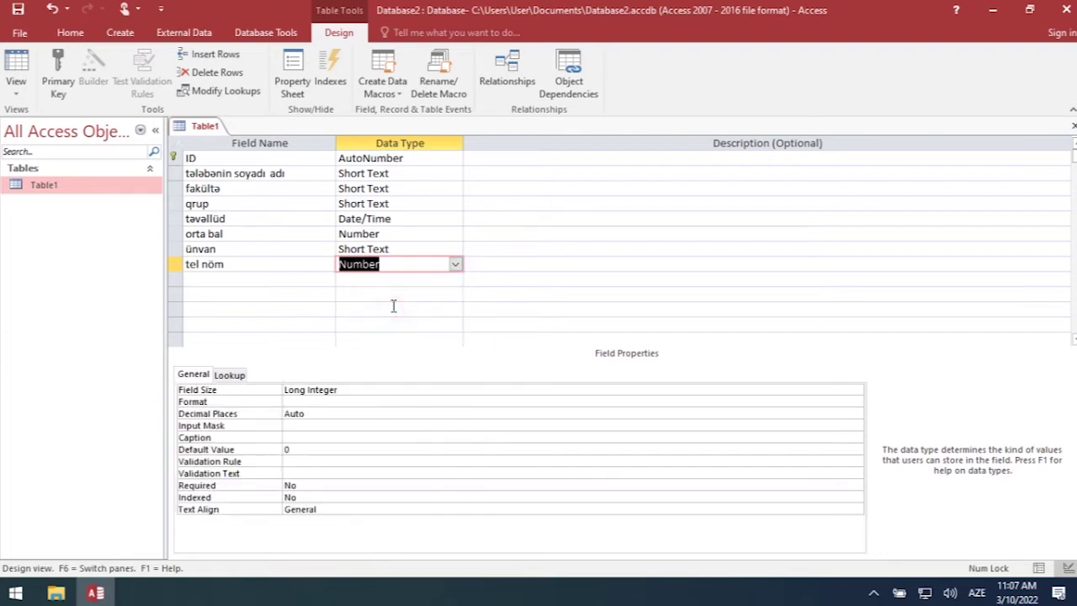
left_click(201, 280)
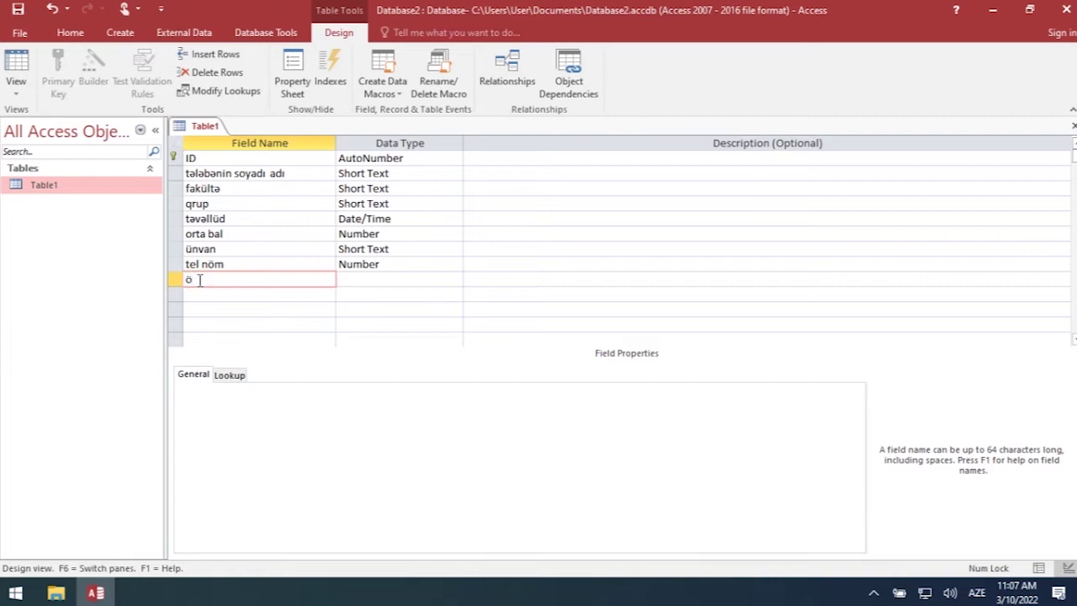
- Add an ödəniş field with the Currency data type
type("ödəniş")
left_click(388, 279)
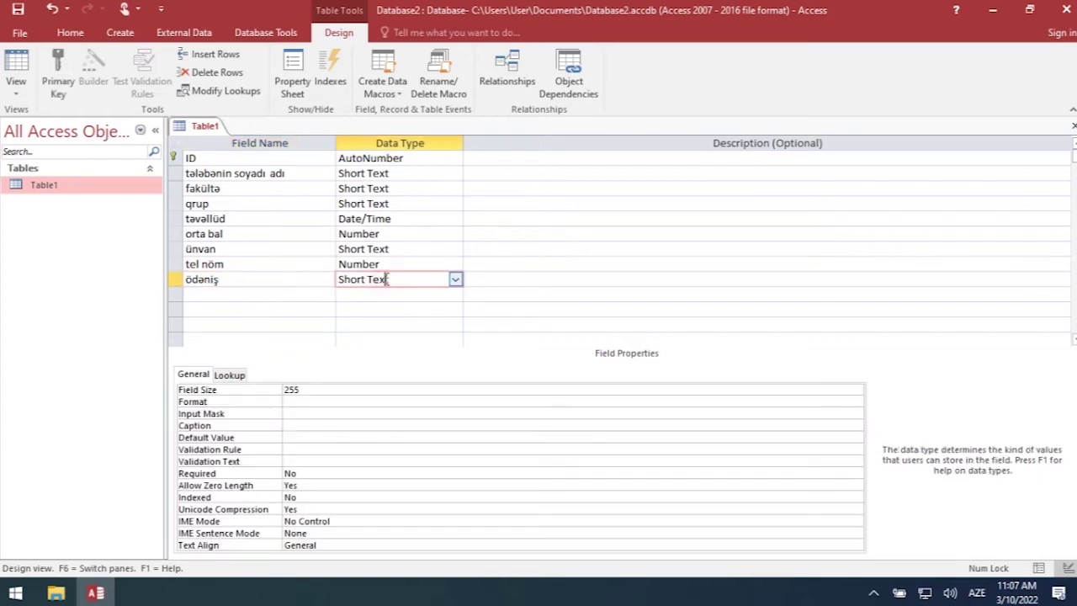
left_click(454, 280)
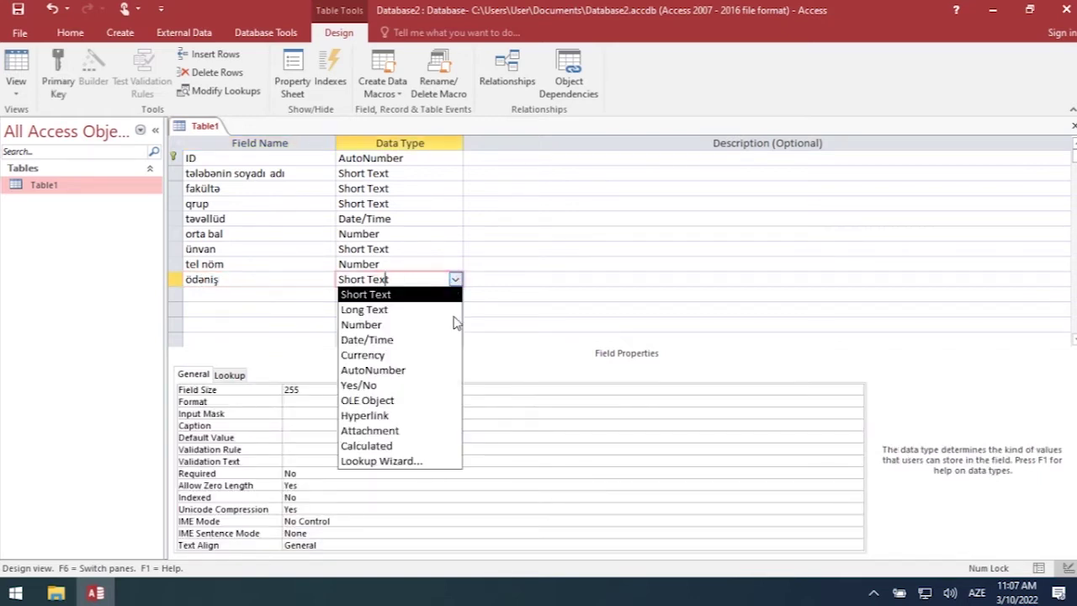
left_click(418, 355)
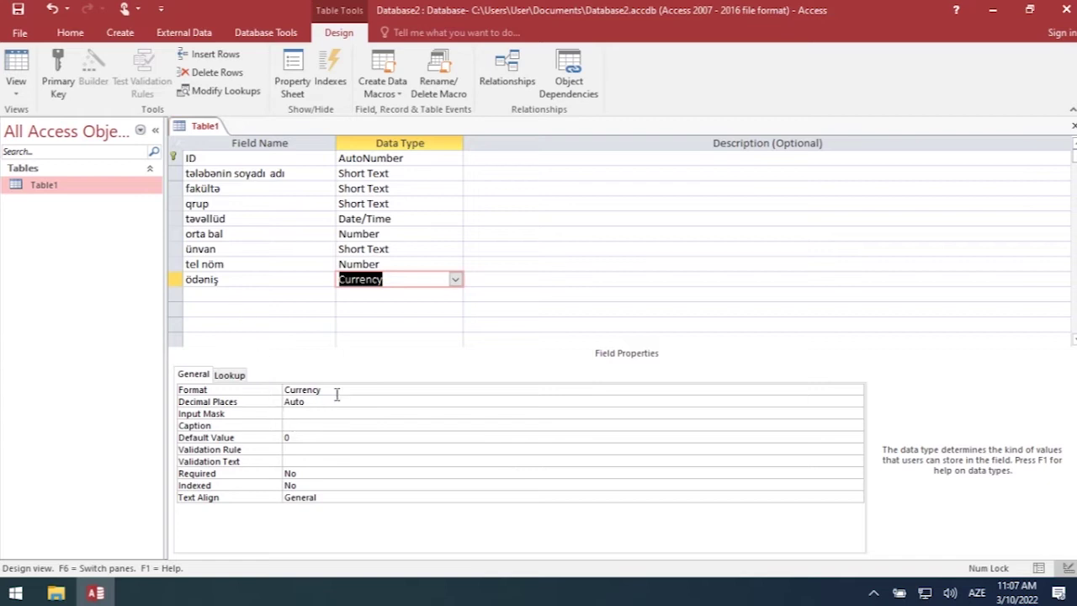
left_click(258, 174)
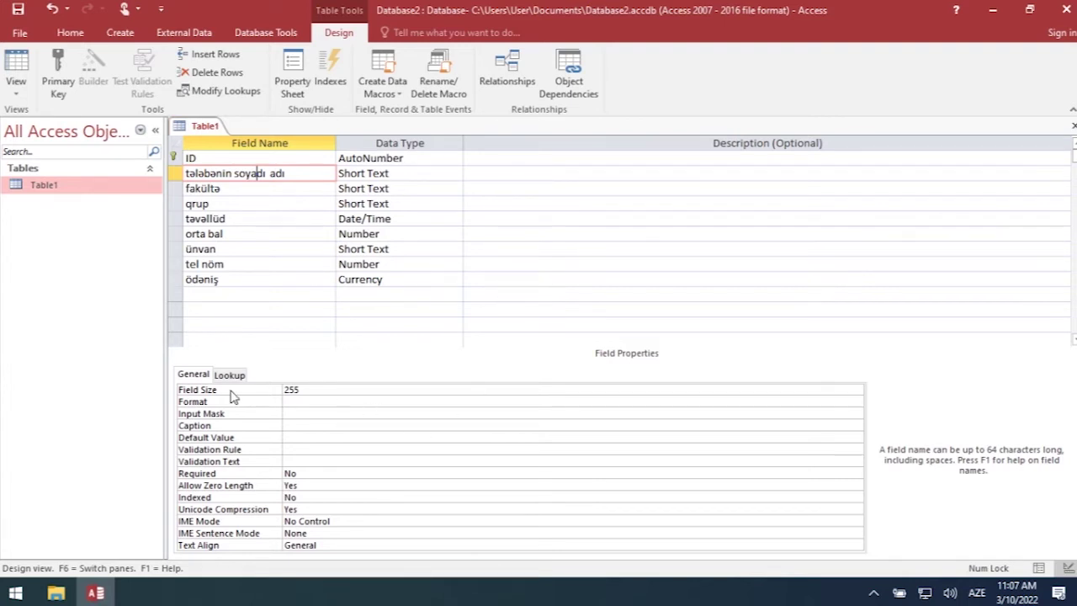
- Review tələbənin soyadı adı's Field Size, Format, Input Mask and Default Value properties
left_click(312, 389)
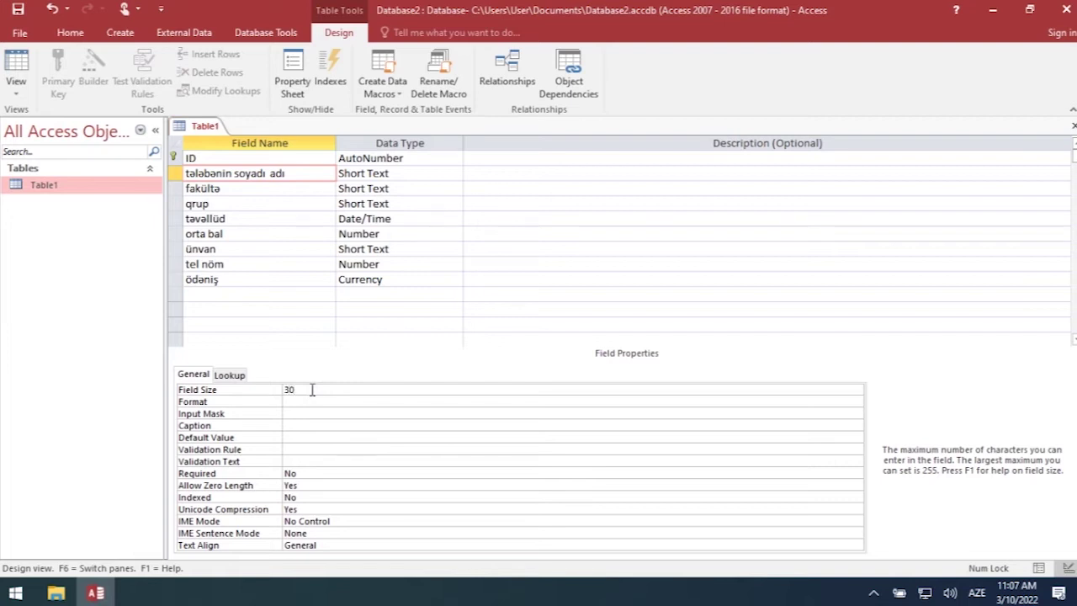
left_click(298, 412)
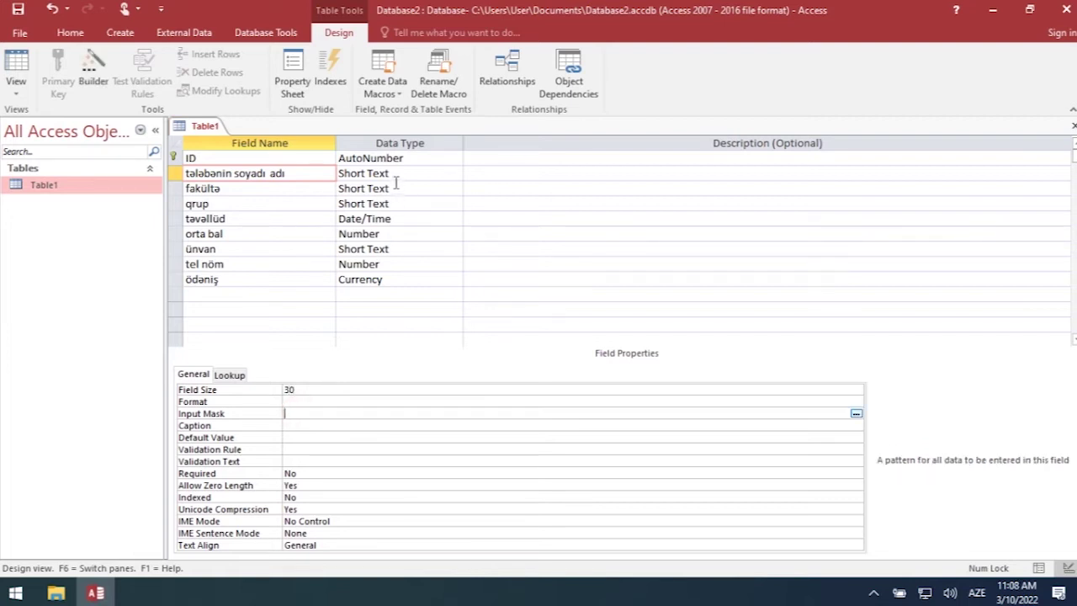
left_click(286, 402)
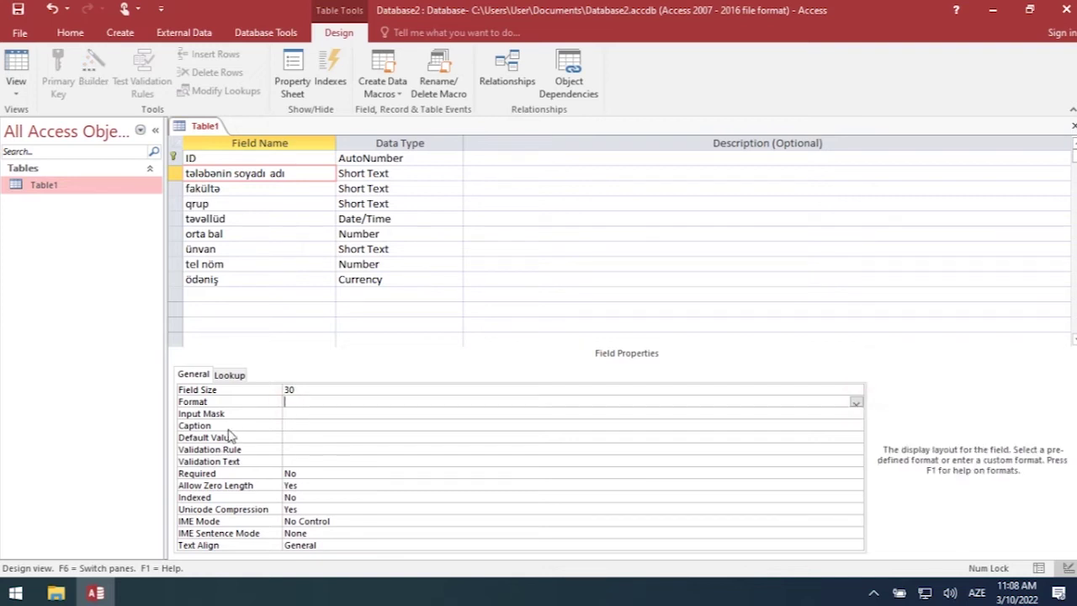
left_click(292, 413)
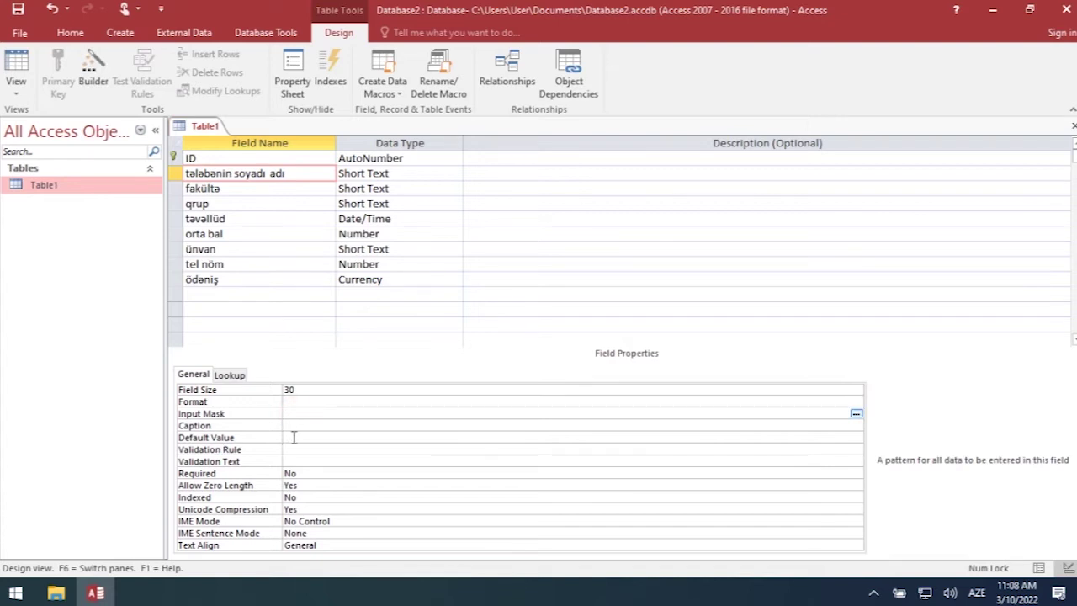
left_click(294, 436)
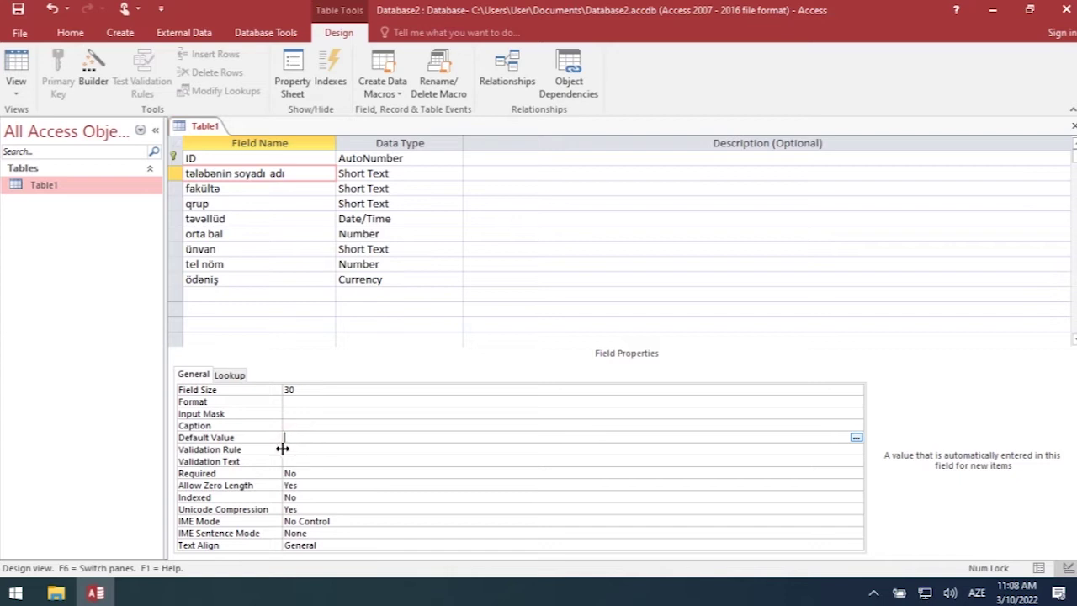
- Change the Field Size of fakültə from 255 to 50 and qrup to 30
left_click(261, 190)
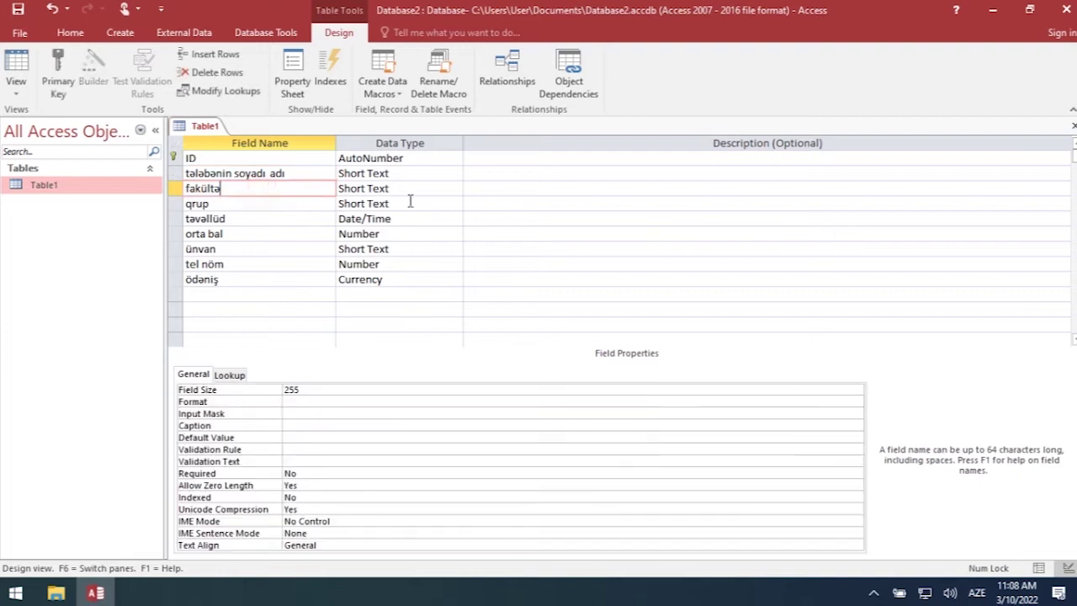
left_click(303, 390)
left_click_drag(301, 390, 281, 389)
type("50")
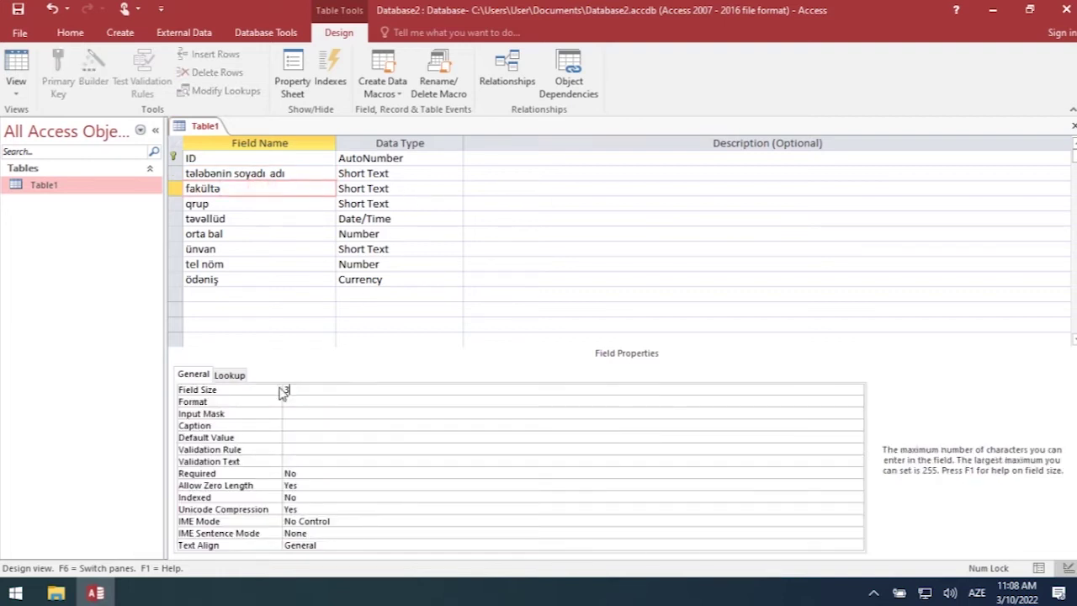
left_click(325, 399)
left_click(238, 205)
left_click(308, 390)
left_click_drag(309, 390, 281, 389)
type("30")
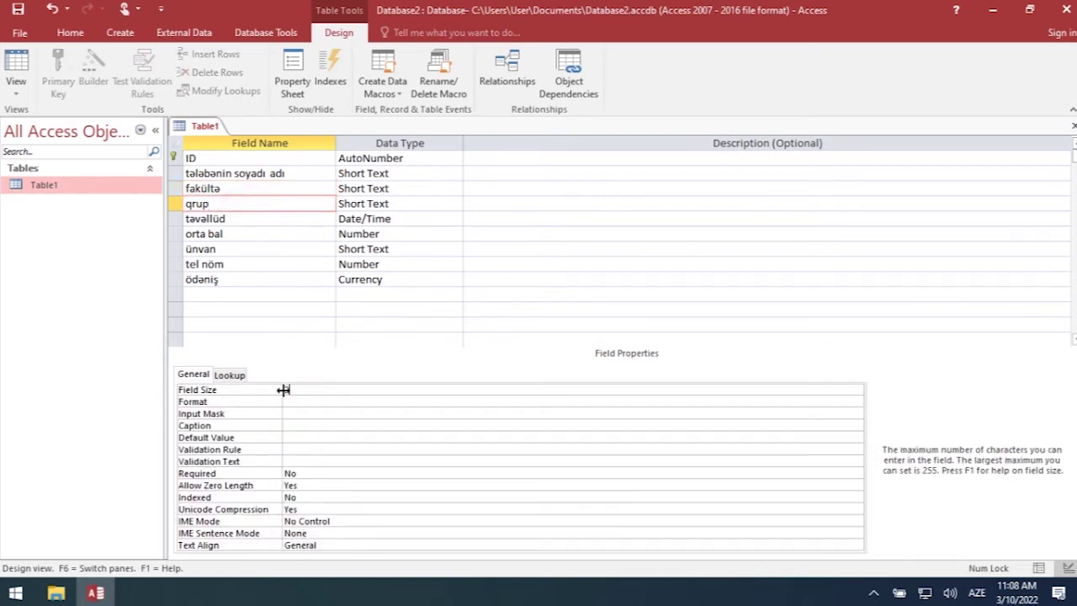
left_click(287, 402)
- Bring up the list of date formats for the təvəllüd field
left_click(236, 218)
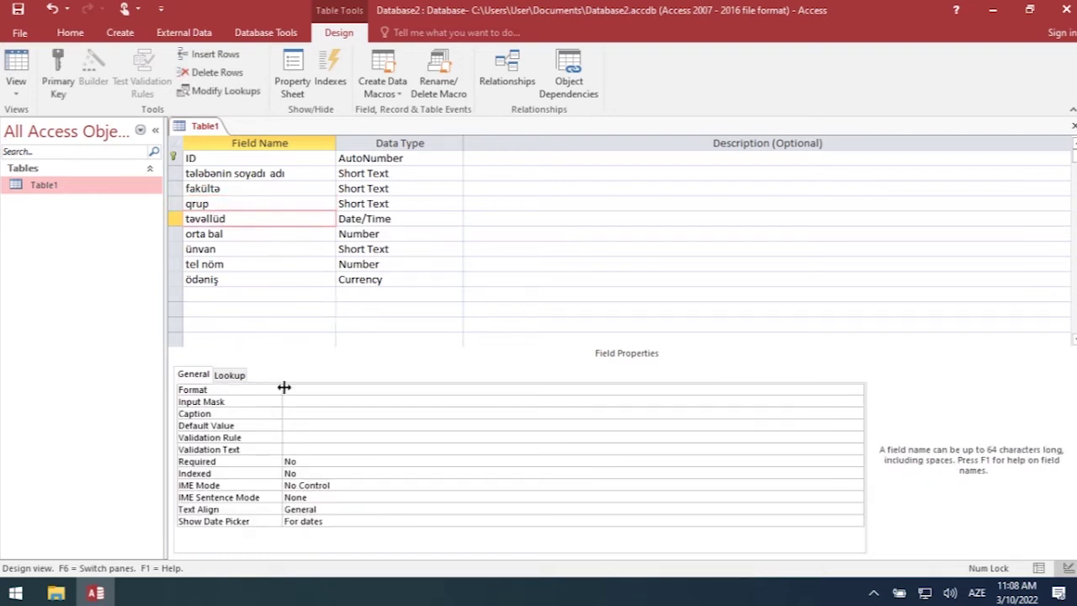
left_click(291, 388)
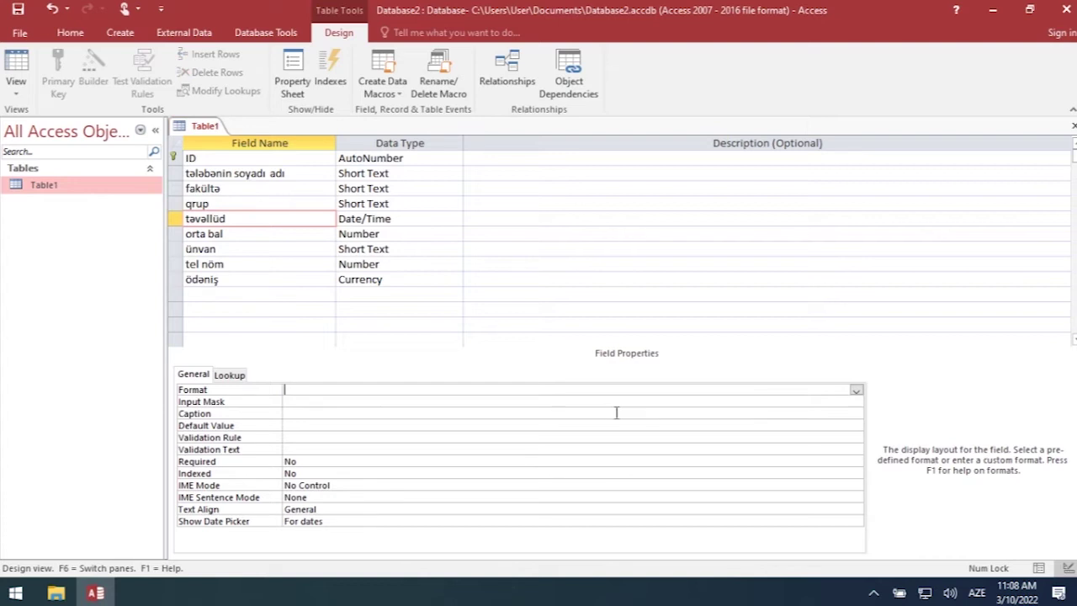
left_click(856, 391)
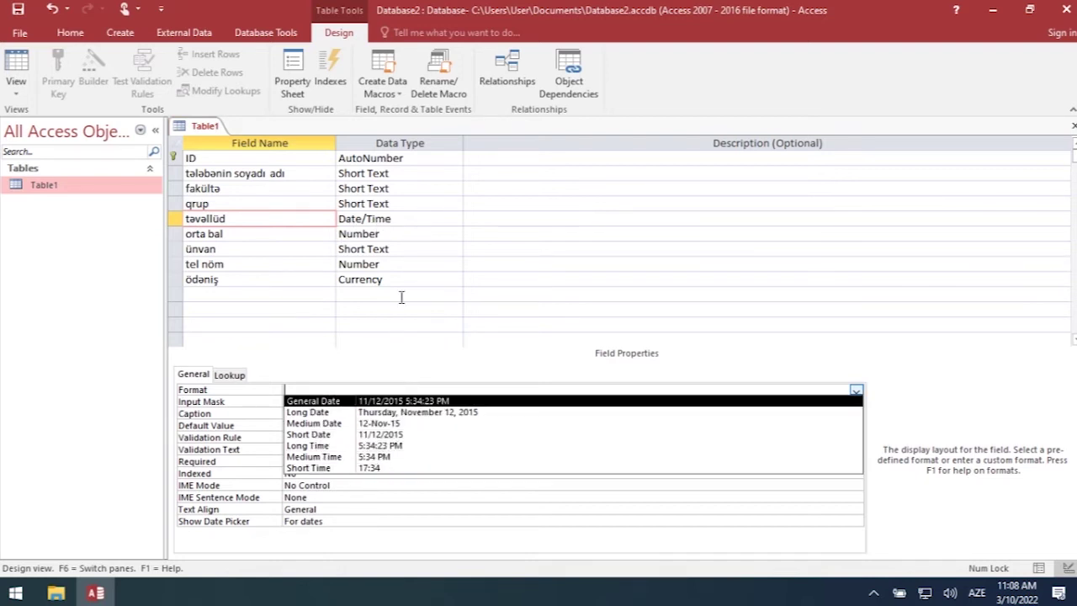
- Set the orta bal field size to Byte
left_click(252, 234)
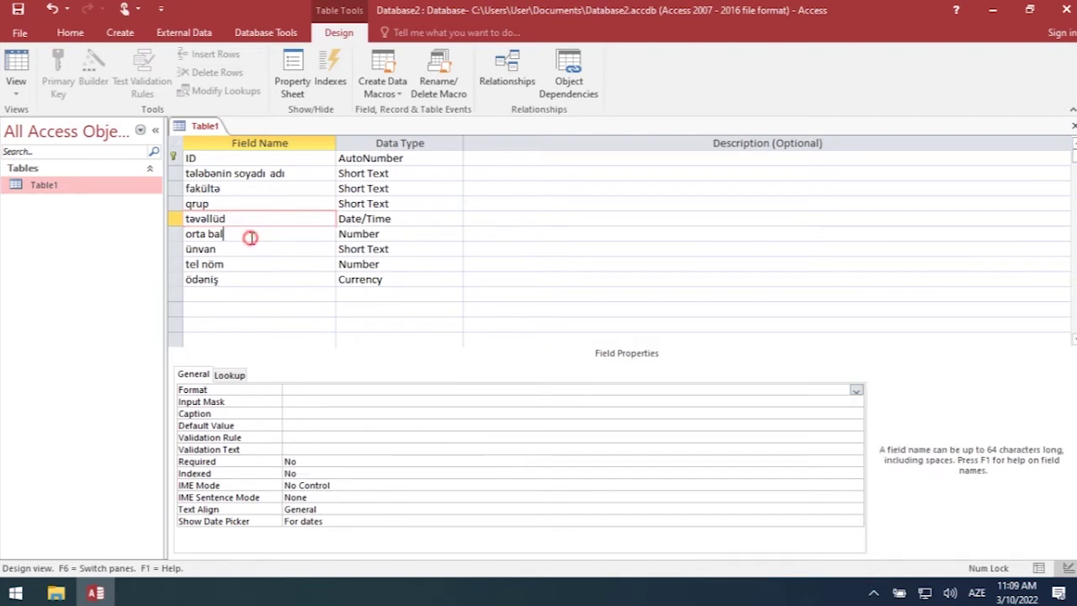
left_click(346, 390)
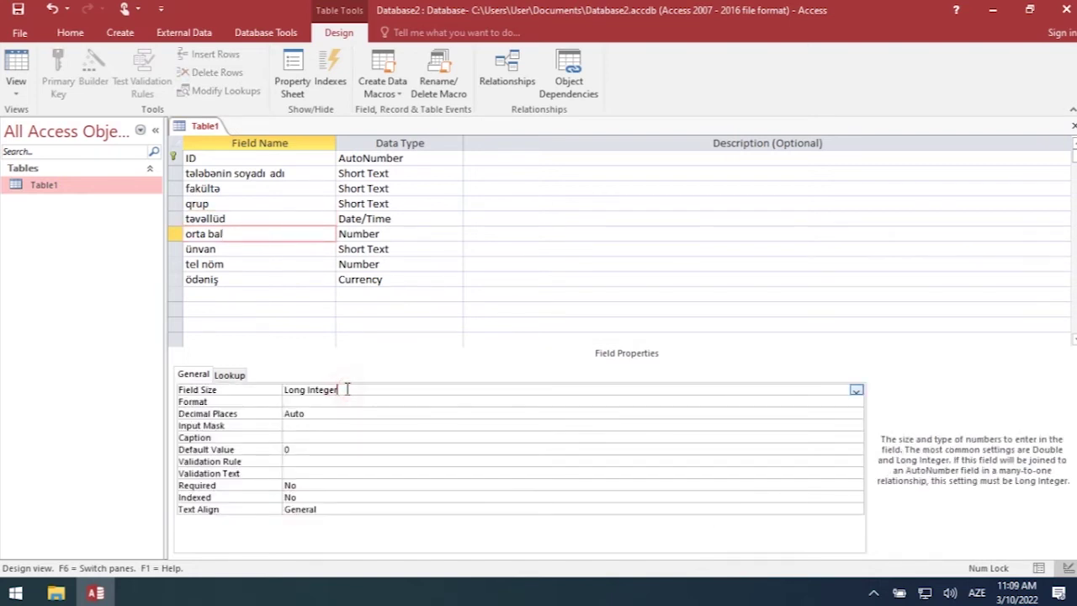
left_click(857, 392)
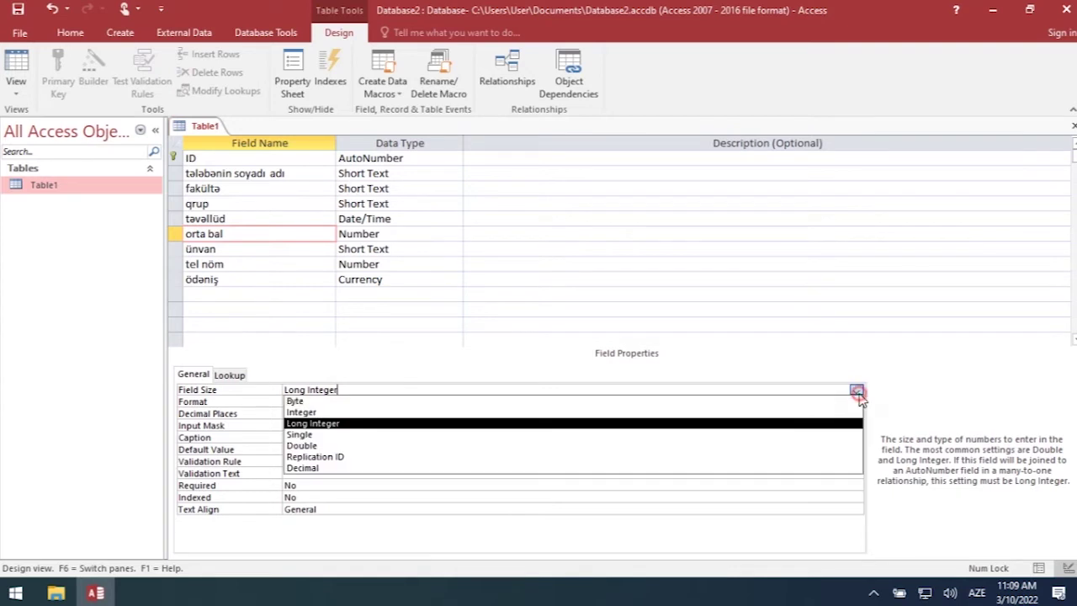
left_click(332, 402)
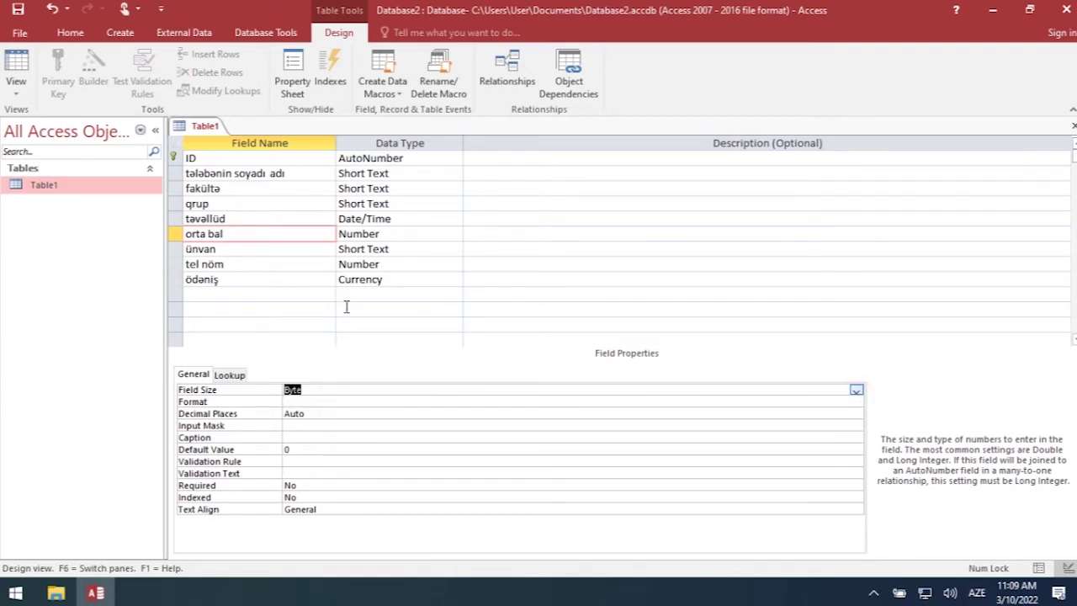
- Change the ünvan field size from 255 to 30
left_click(270, 250)
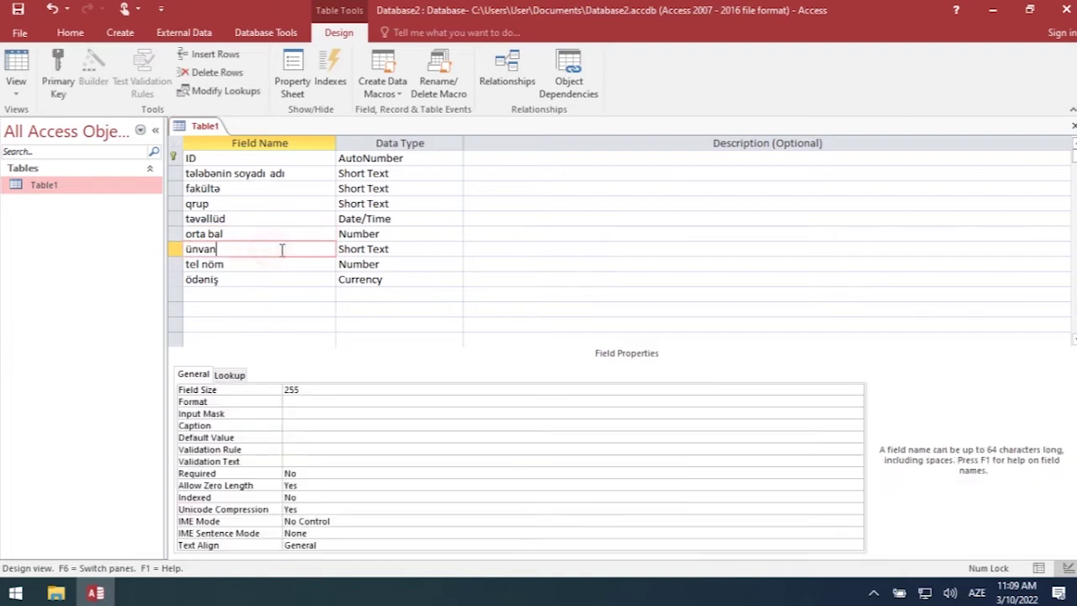
left_click(388, 250)
left_click_drag(309, 389, 283, 388)
type("30")
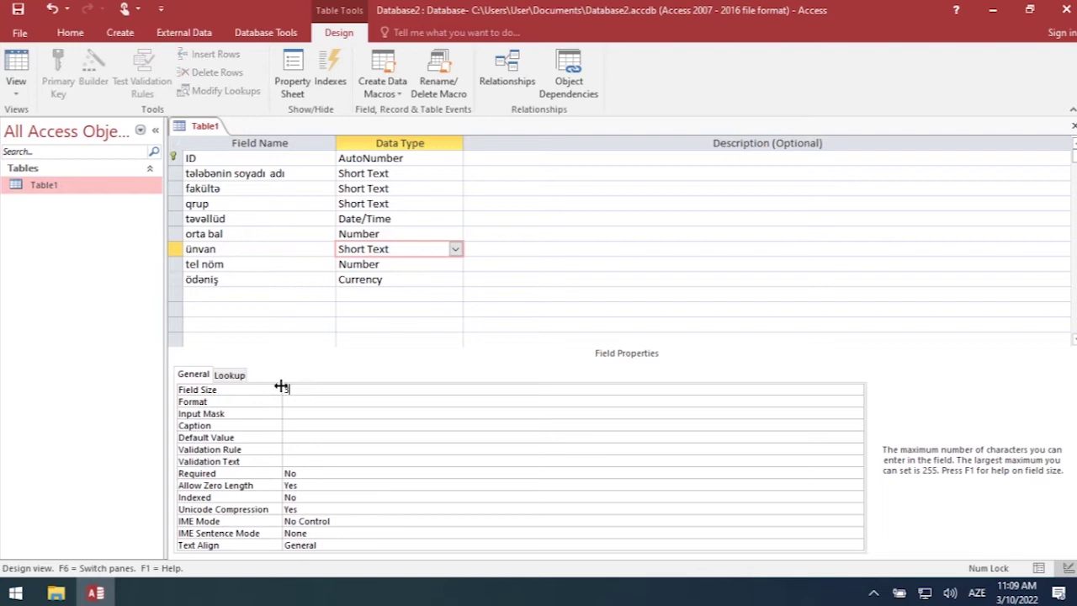
left_click(305, 414)
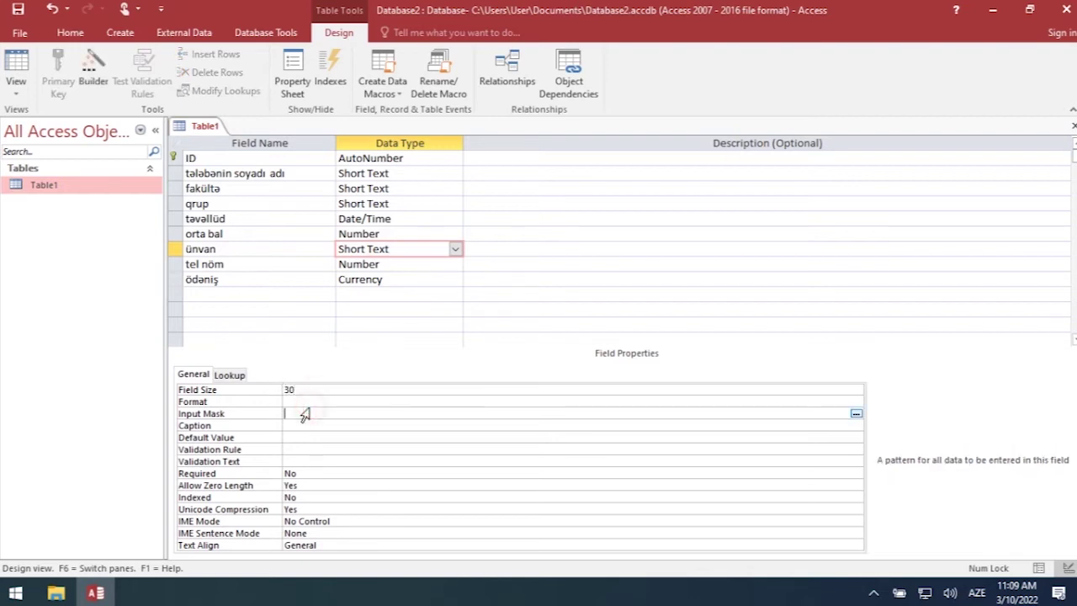
left_click(298, 390)
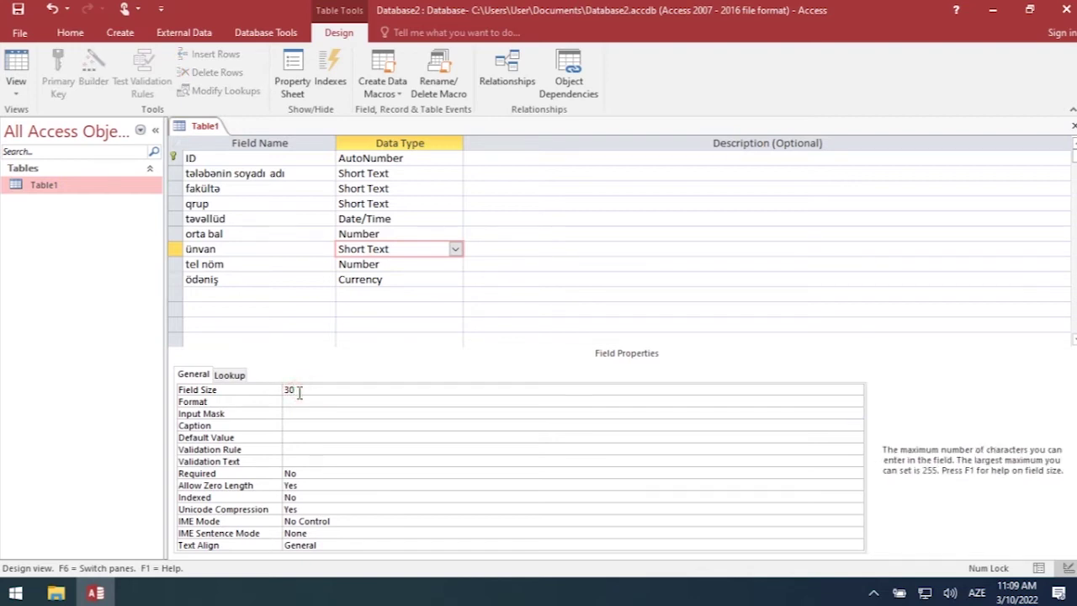
- Set the ödəniş field's Format to General Number
left_click(252, 266)
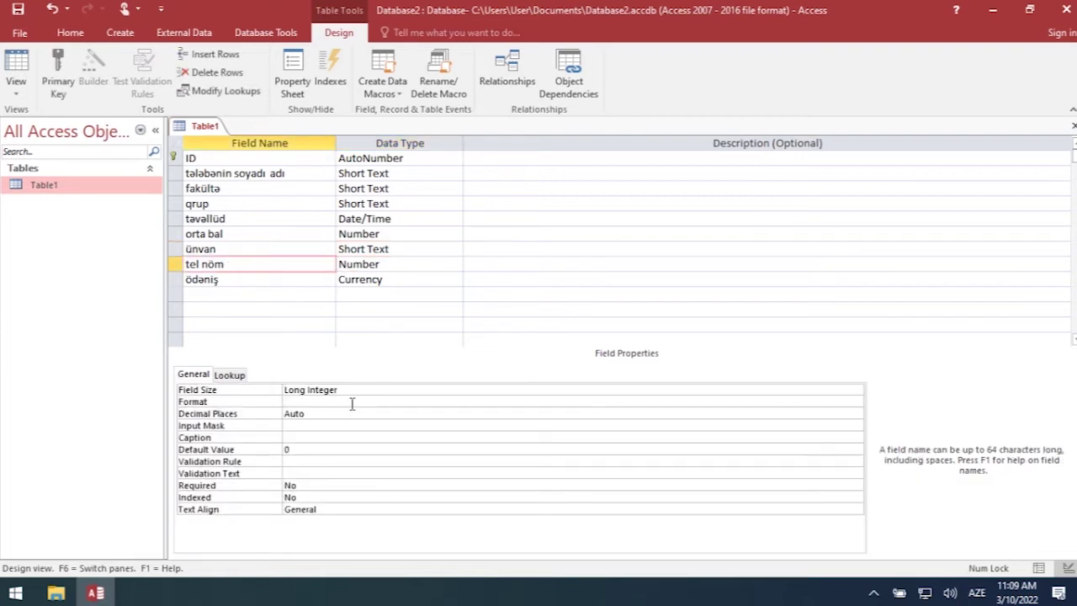
left_click(277, 280)
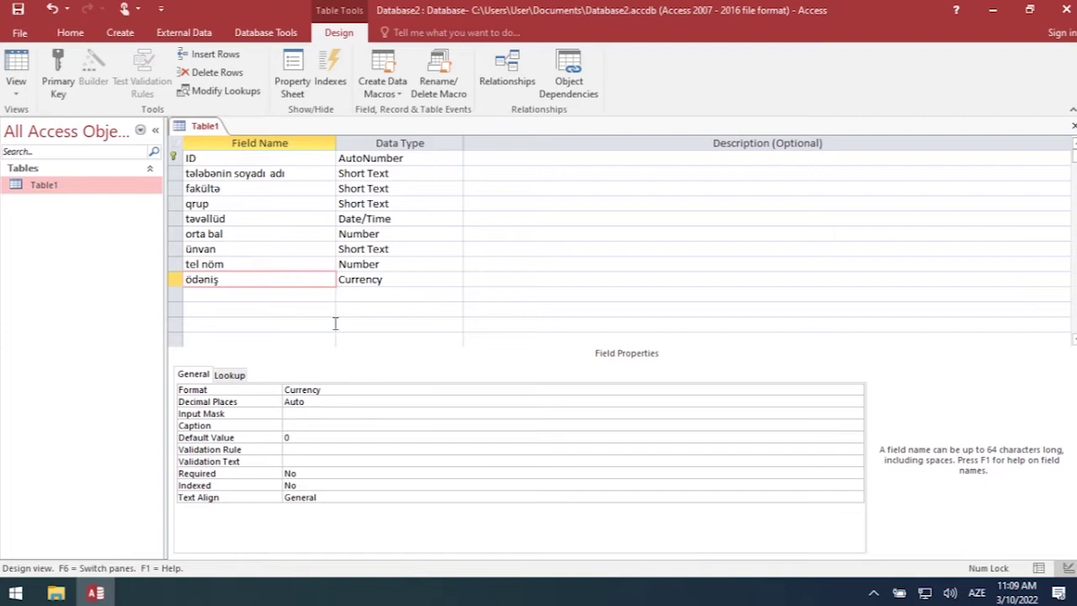
left_click(343, 390)
left_click(856, 391)
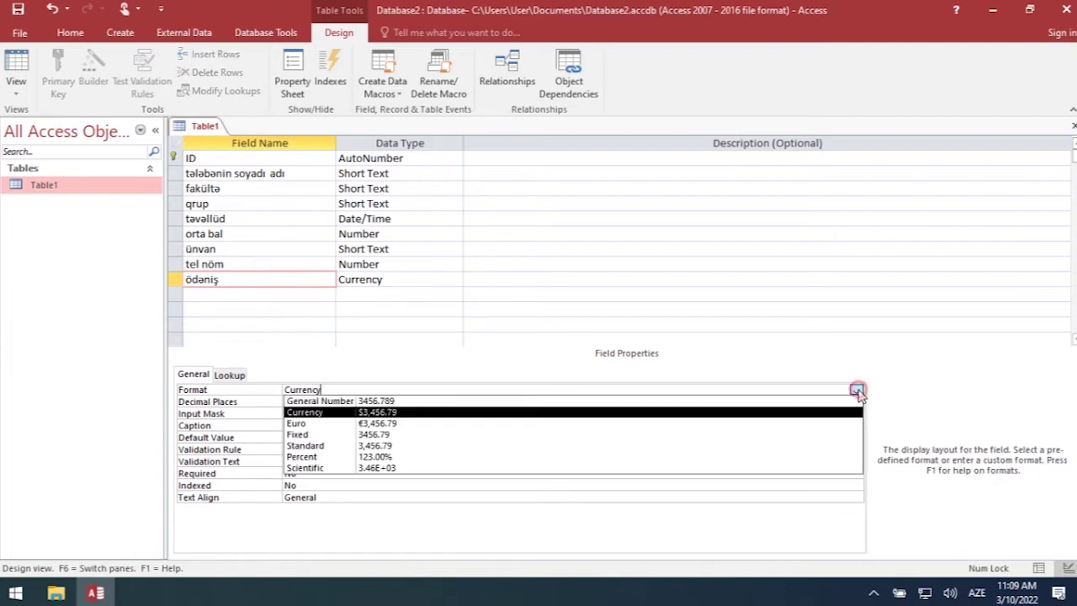
left_click(412, 404)
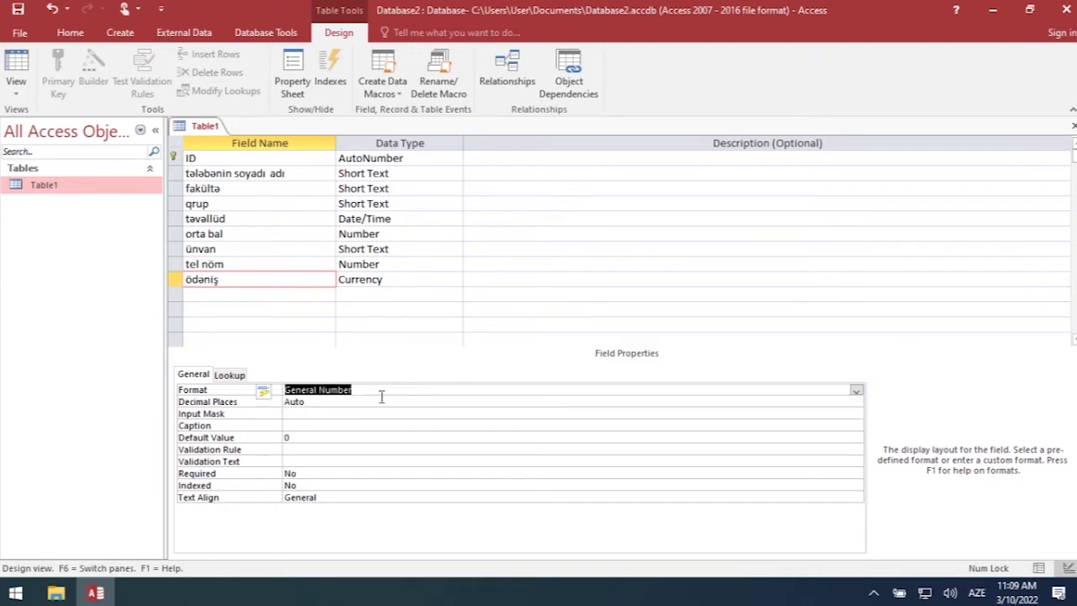
left_click(421, 283)
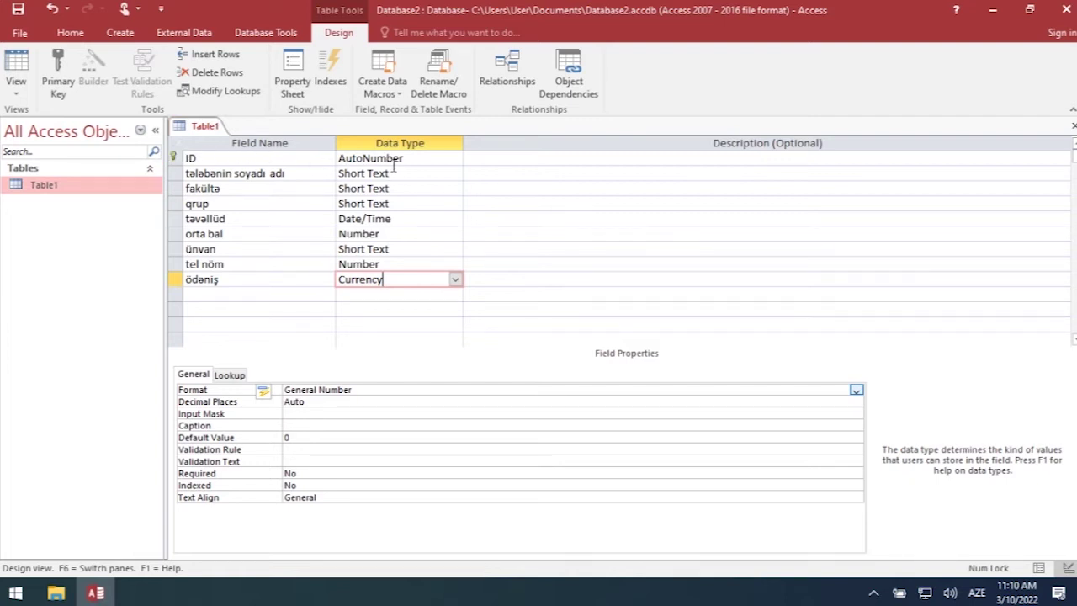
- Review the properties of tələbənin soyadı adı through orta bal, then open the View menu
left_click(228, 173)
left_click(224, 188)
left_click(213, 203)
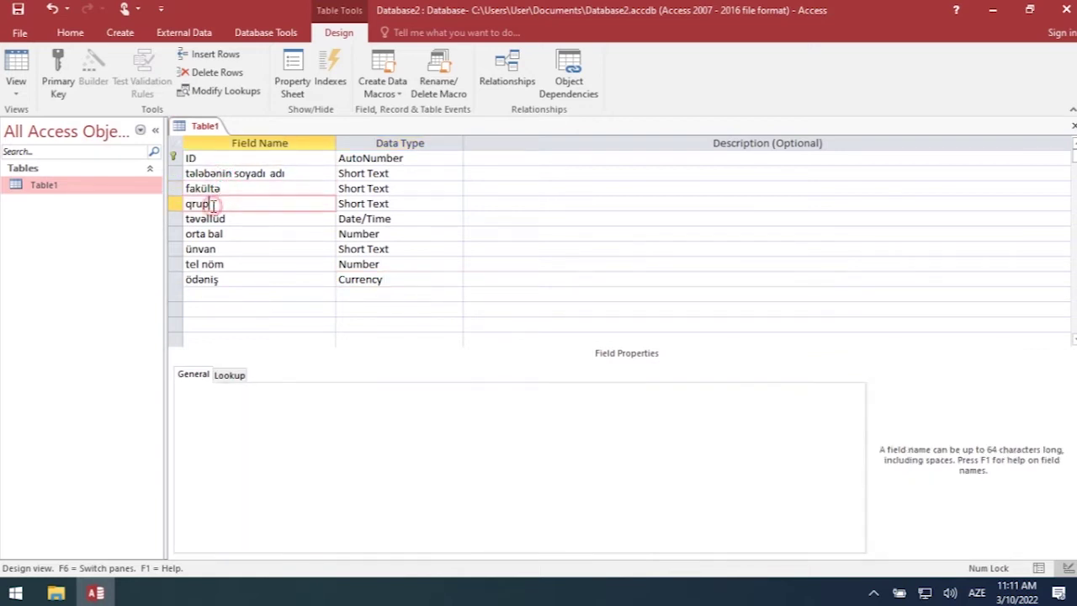
left_click(213, 219)
left_click(214, 235)
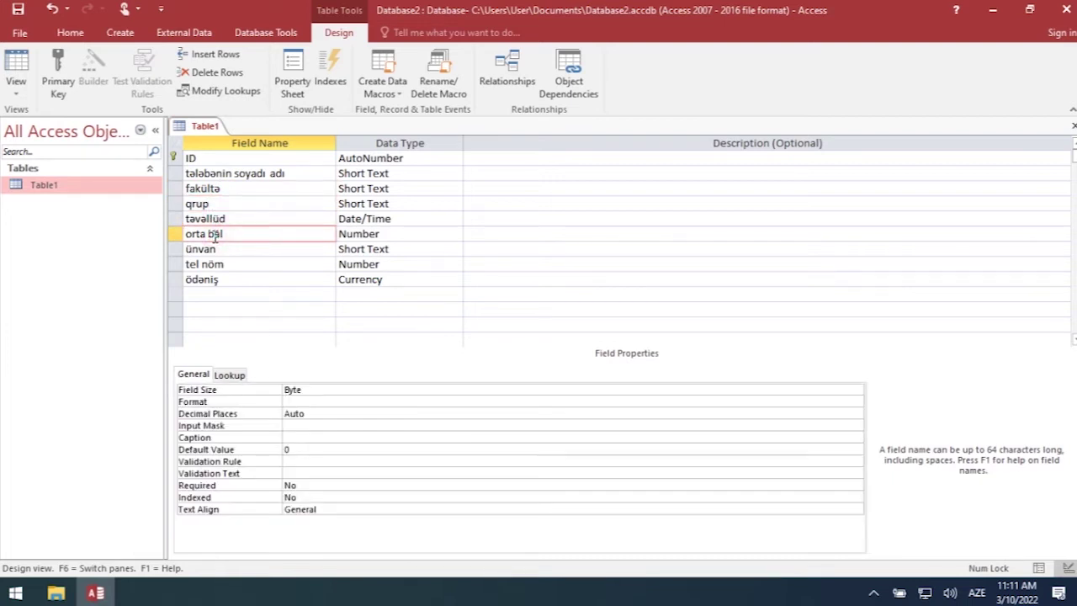
left_click(213, 188)
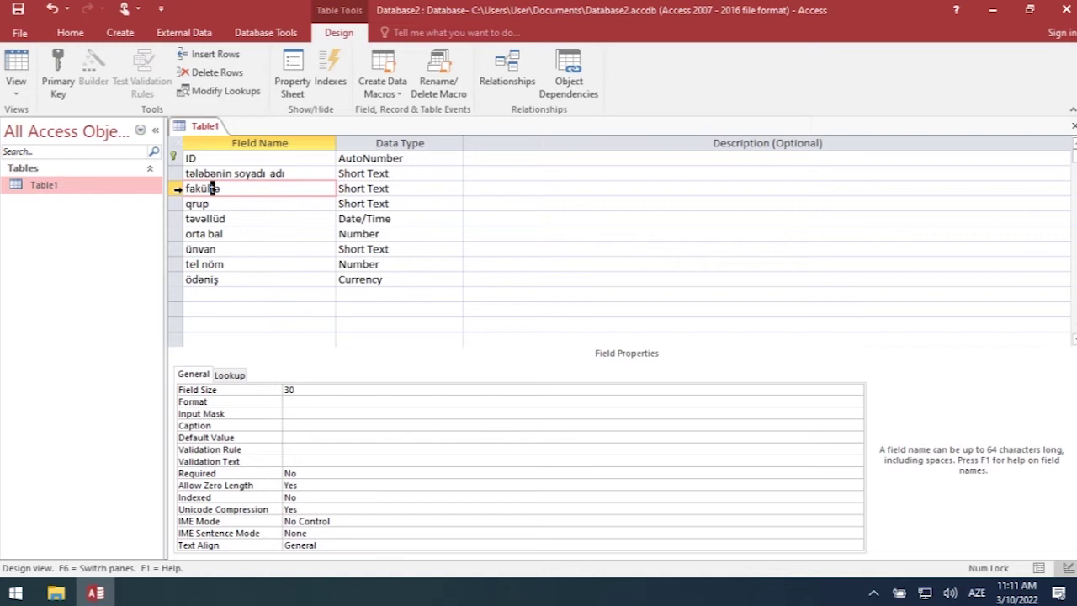
key("Up")
left_click(251, 203)
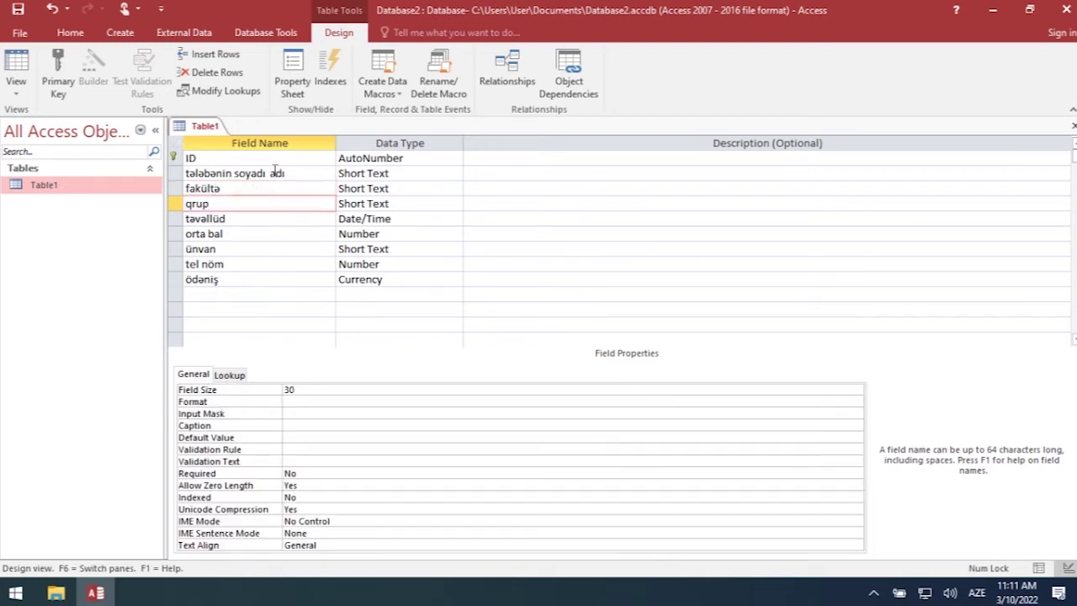
left_click(8, 95)
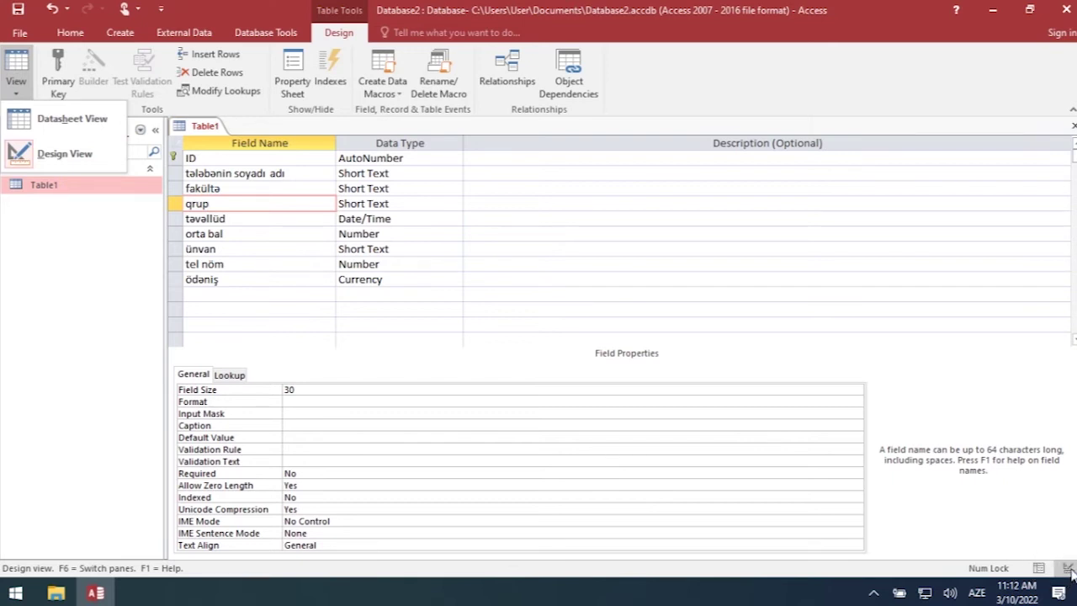
- Switch Table1 to Datasheet View, saving the design when prompted
left_click(1040, 570)
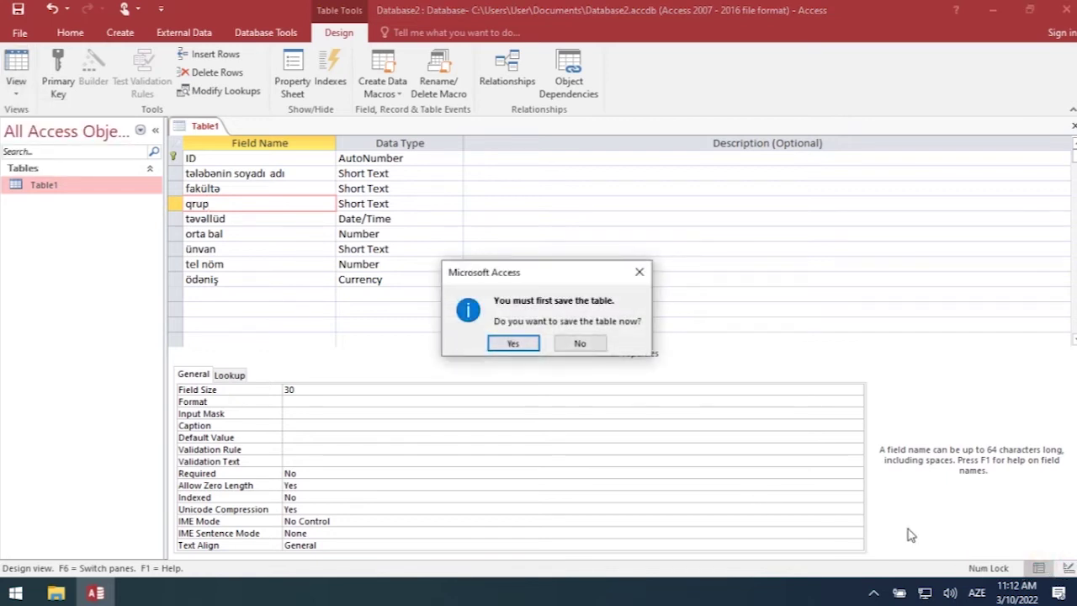
left_click(511, 343)
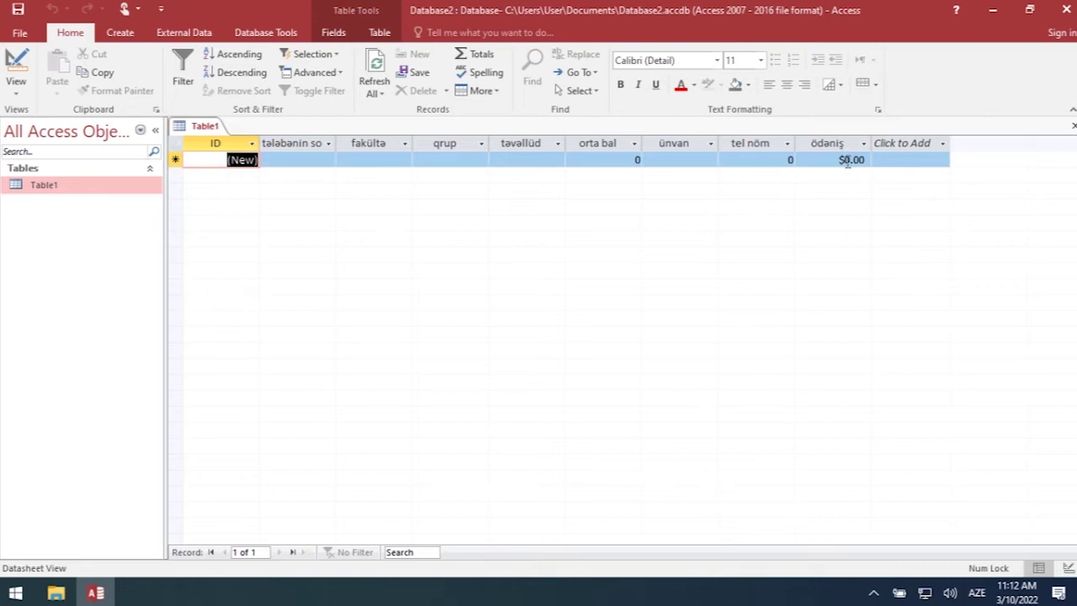
left_click(286, 157)
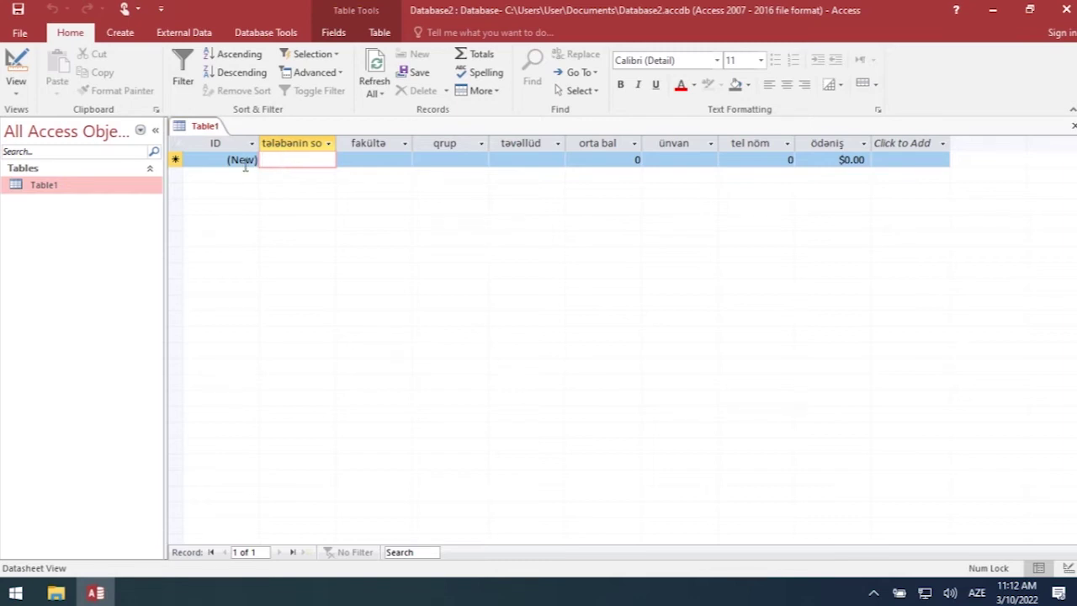
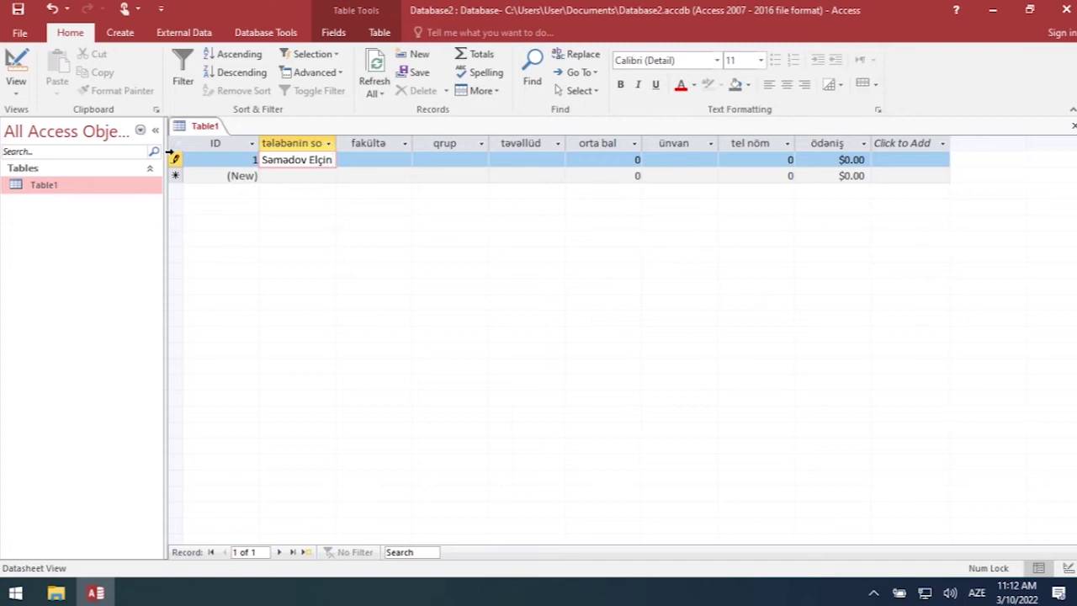
key("Tab")
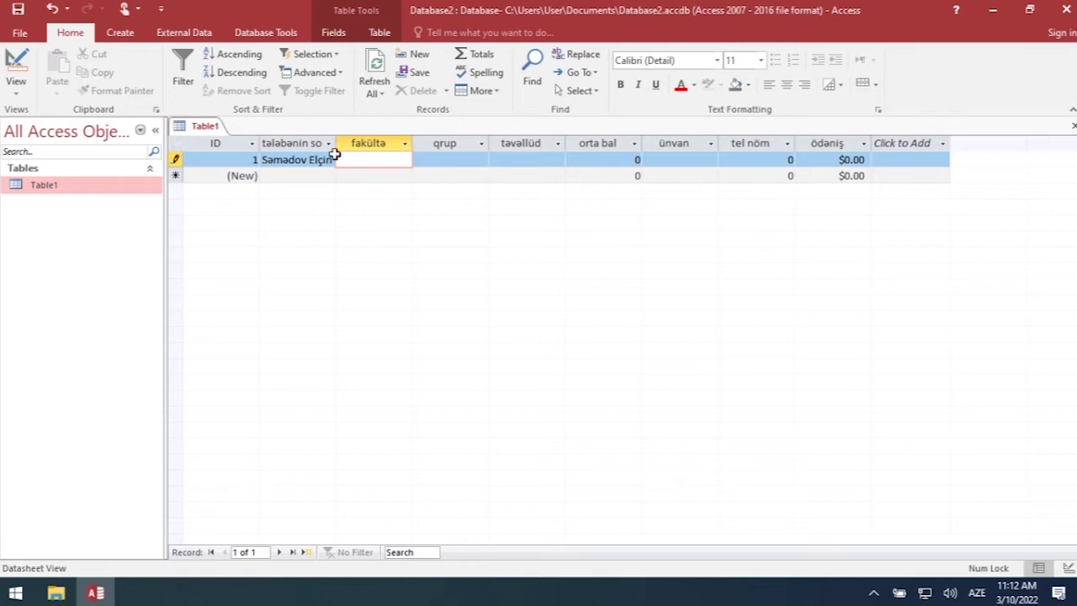
type("tarix")
key("Tab")
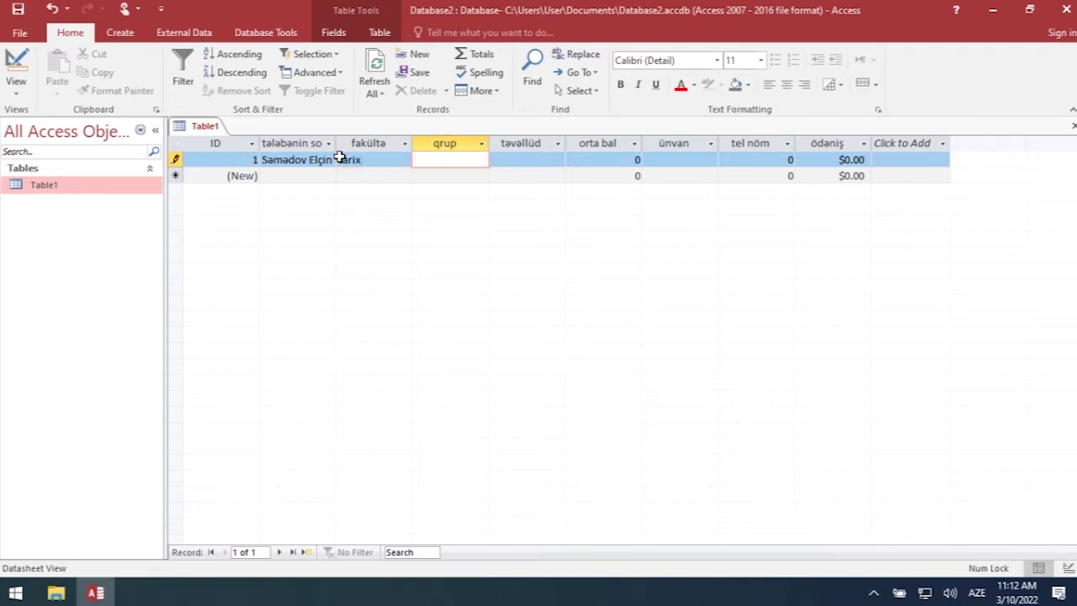
type("867")
key("Tab")
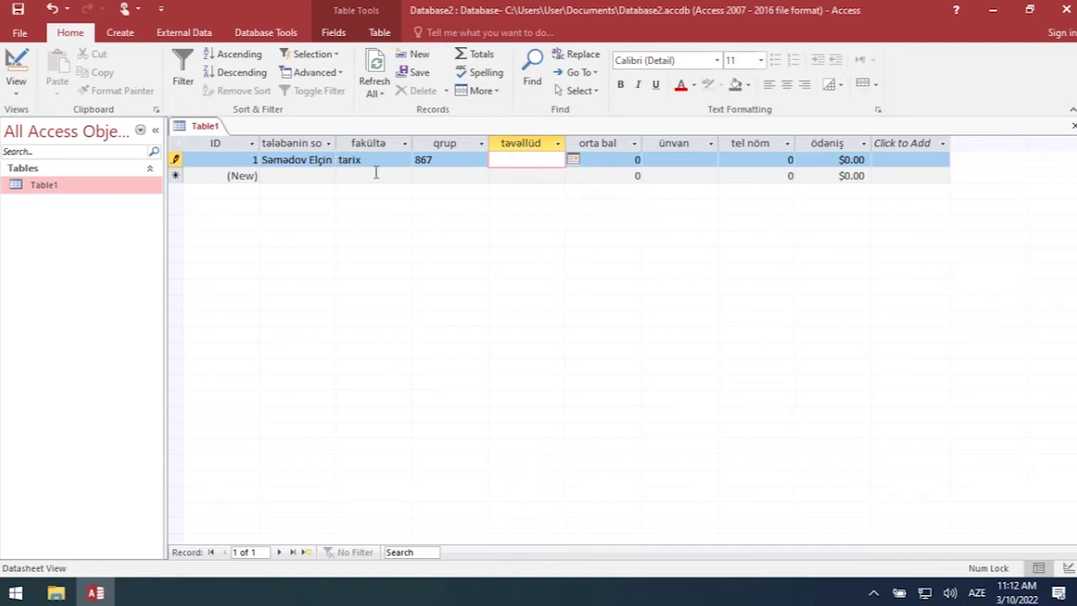
left_click(573, 161)
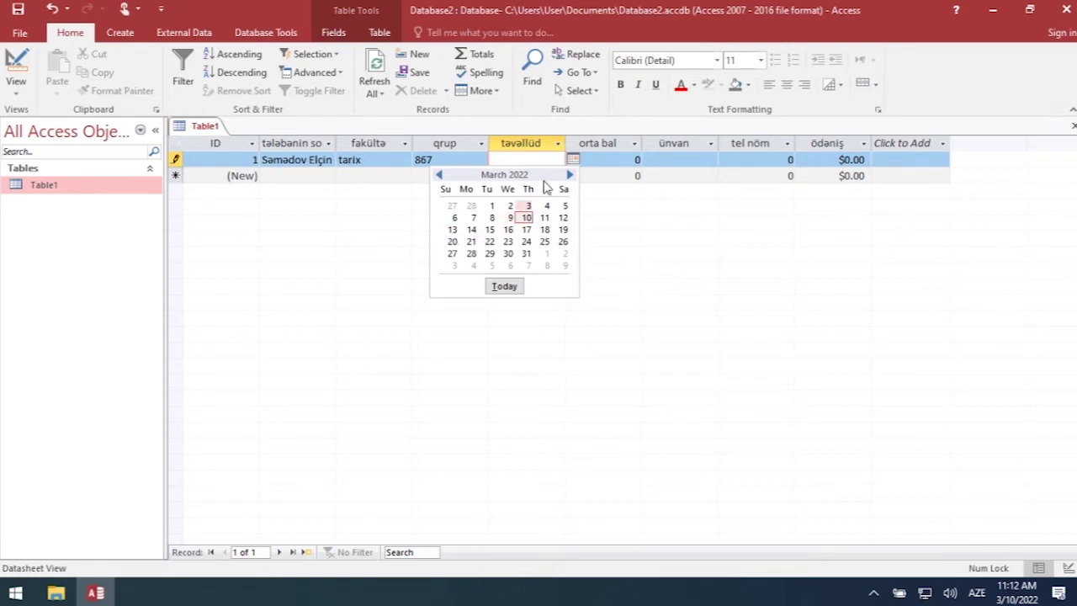
left_click(525, 161)
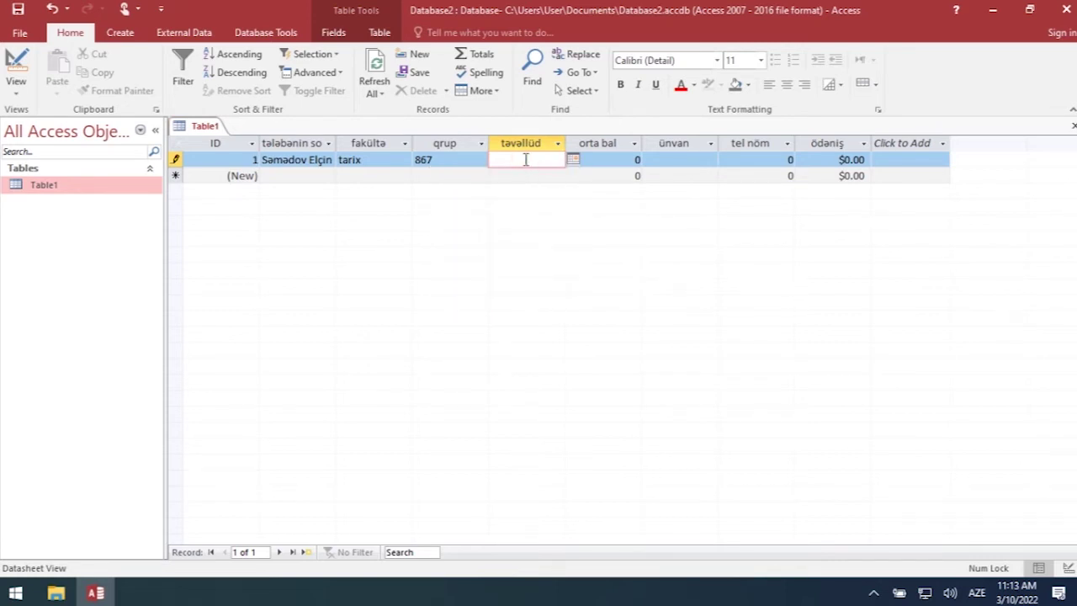
type("04")
type(".")
key("BackSpace")
type(".09.2000")
key("Tab")
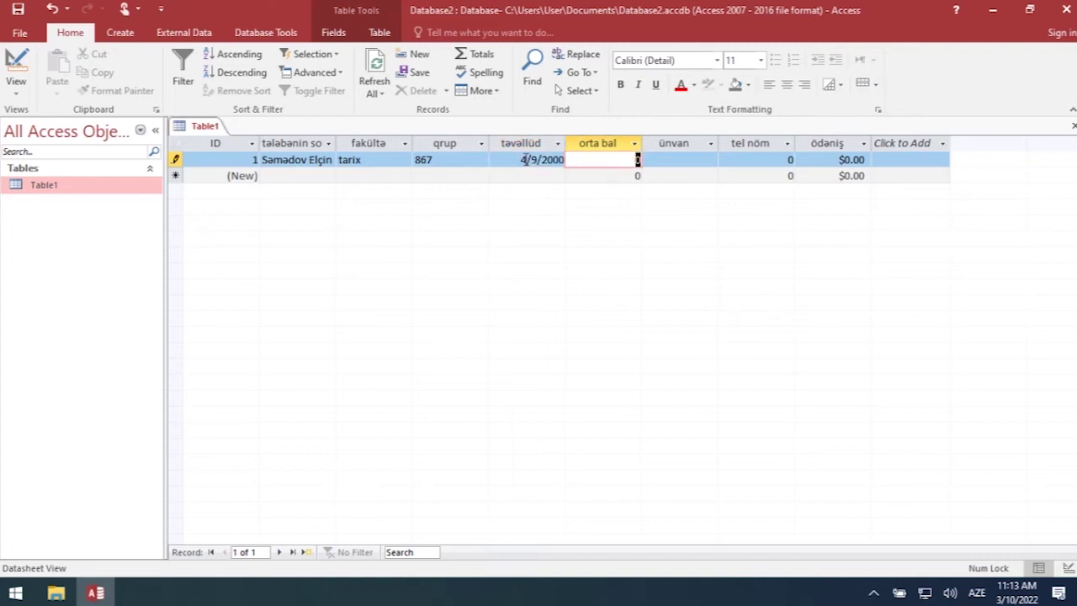
- Enter average grade 78, the address, the phone number and payment 345 to finish the record
type("78")
key("Tab")
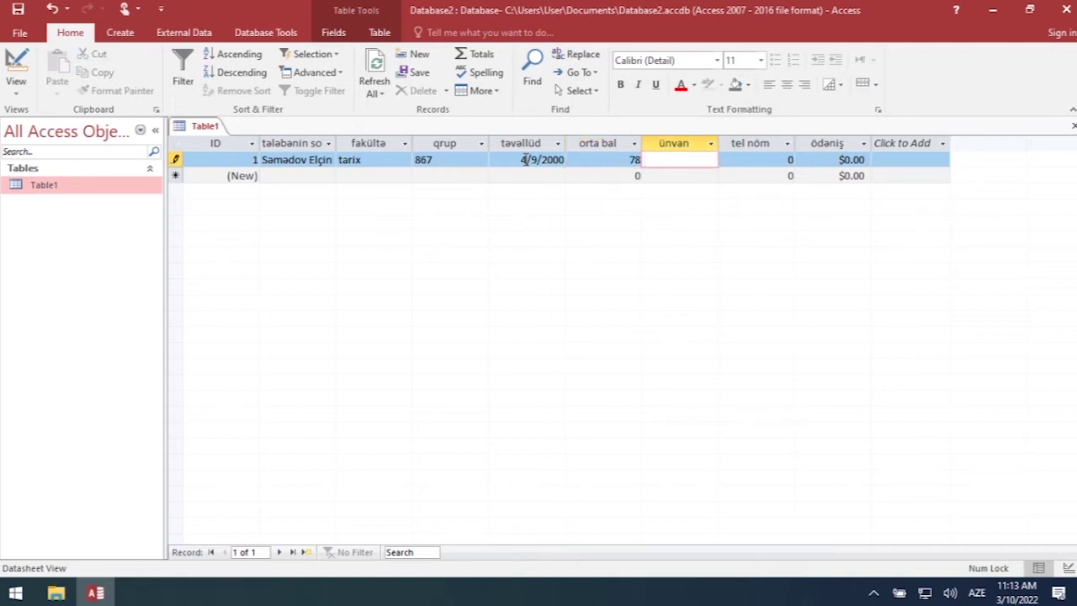
key("Caps_Lock")
type("B")
key("Caps_Lock")
type("akı")
key("Tab")
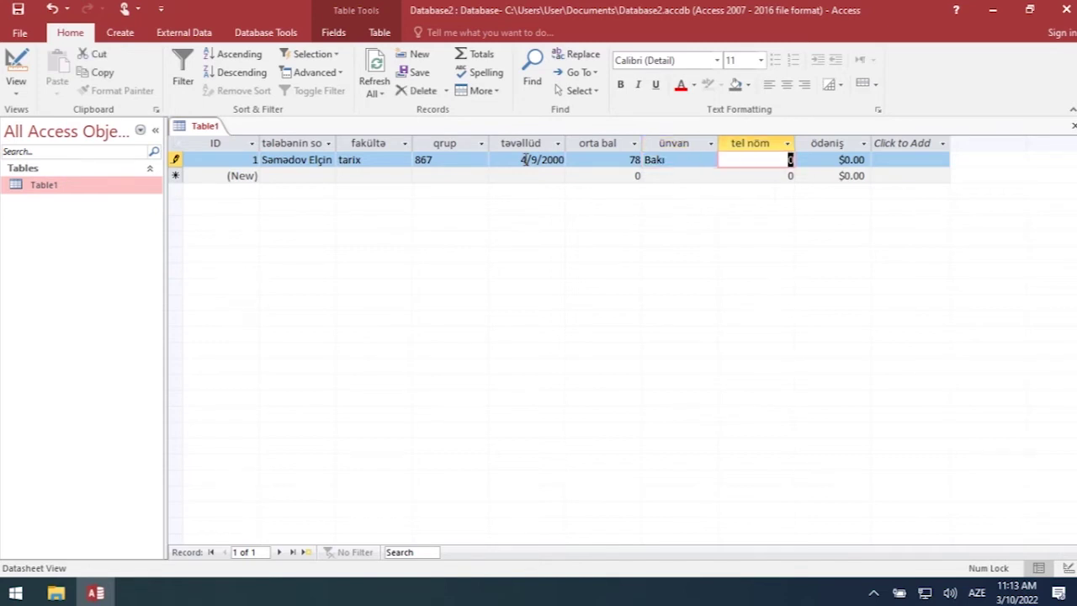
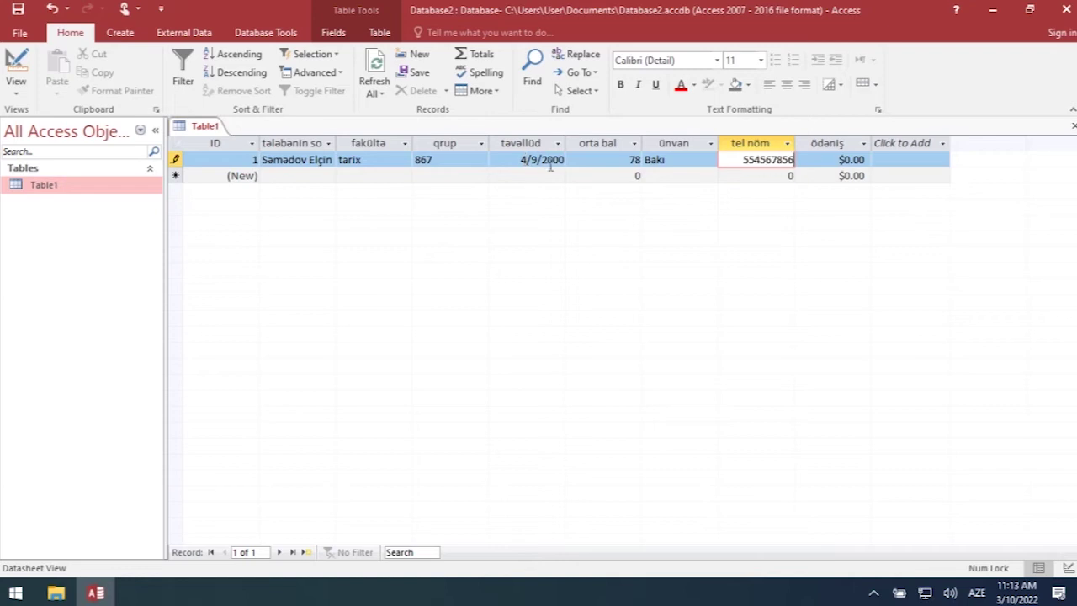
key("Tab")
type("345")
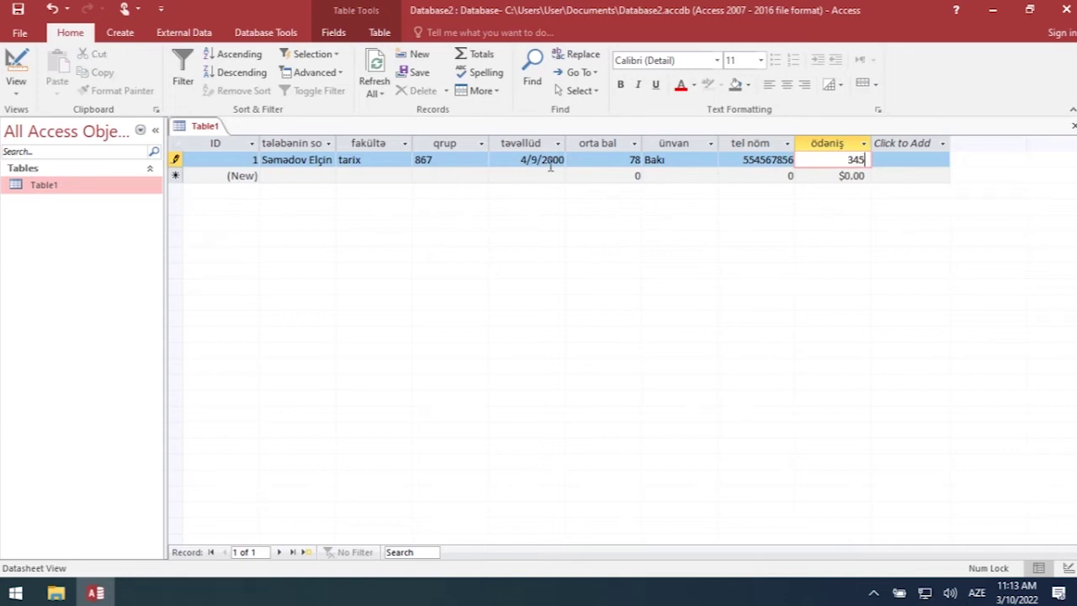
key("Tab")
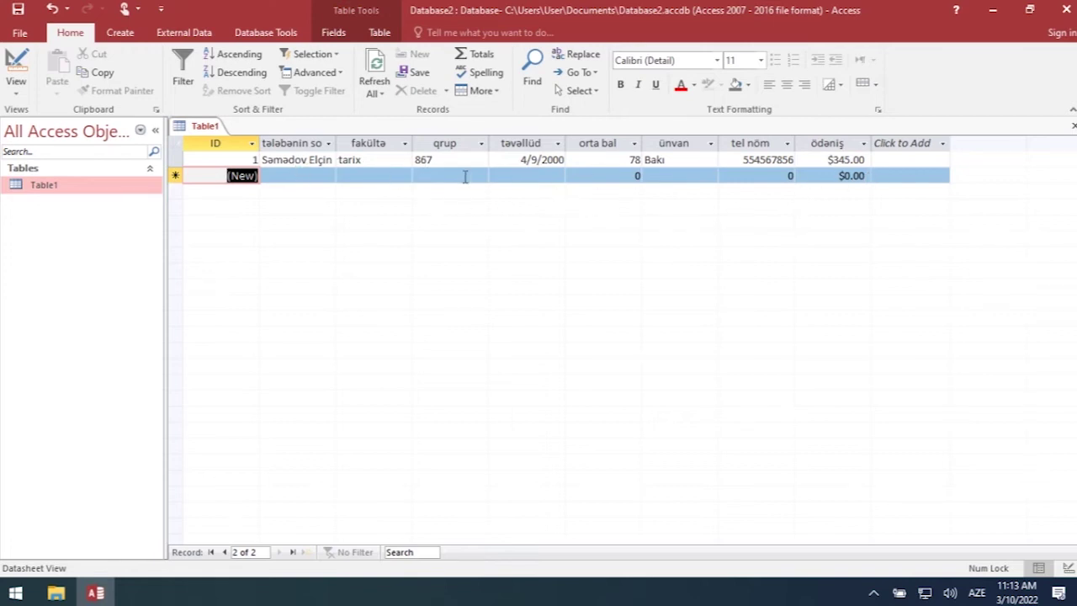
- Switch Table1 back to Design View
left_click(287, 175)
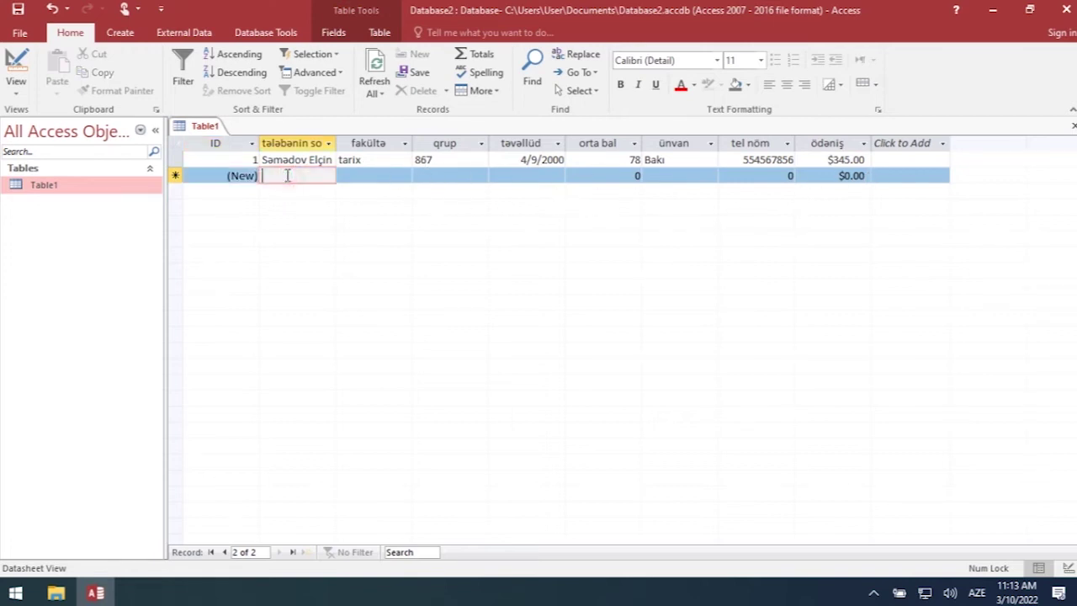
left_click(367, 175)
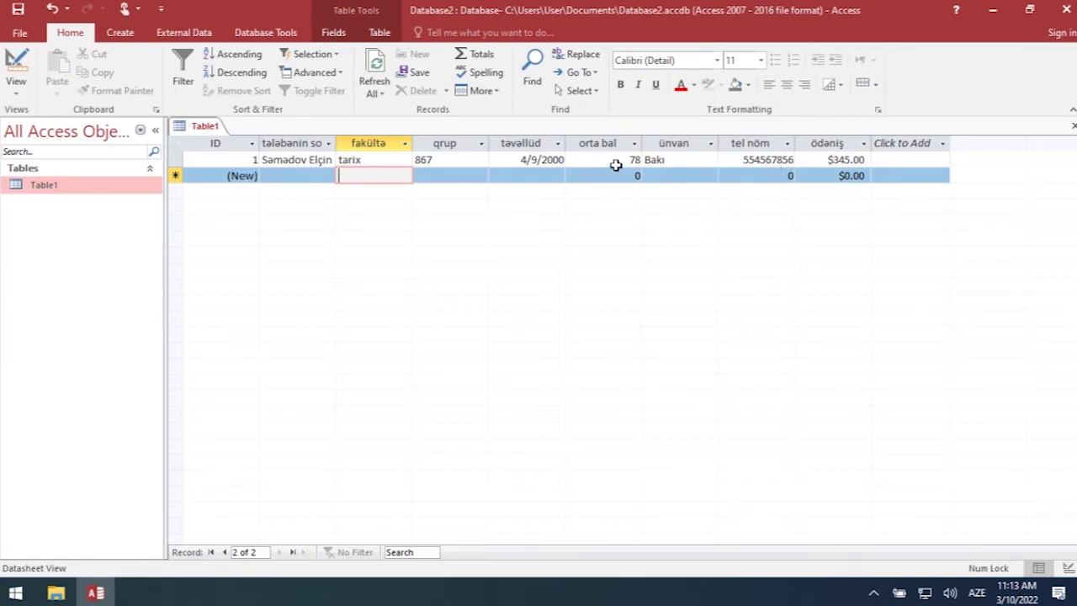
left_click(16, 97)
left_click(54, 154)
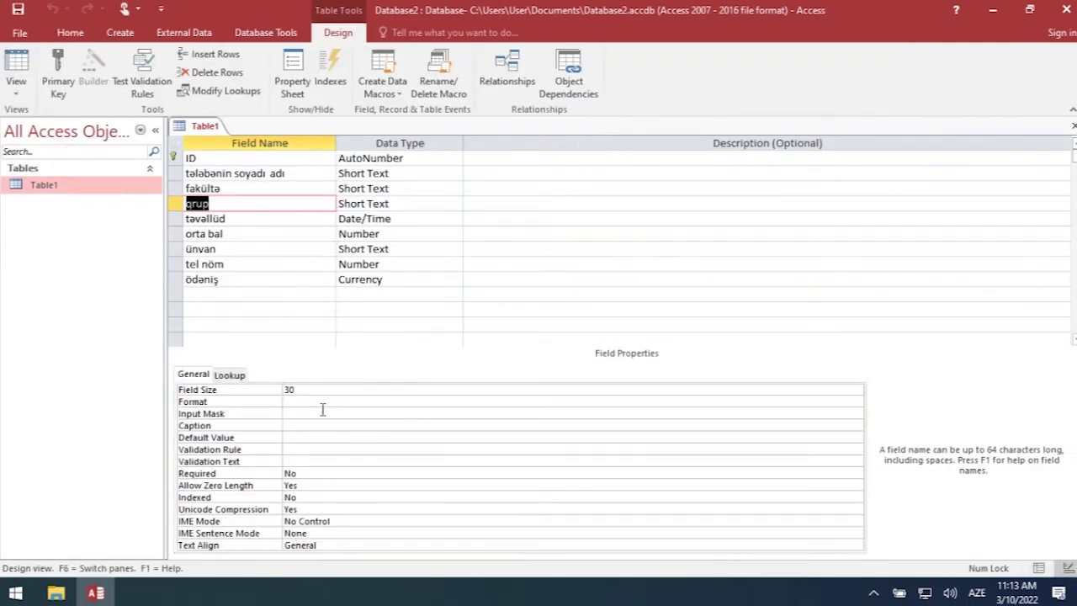
- Give the tel nöm field a (00) 000 00 00 phone input mask
left_click(292, 267)
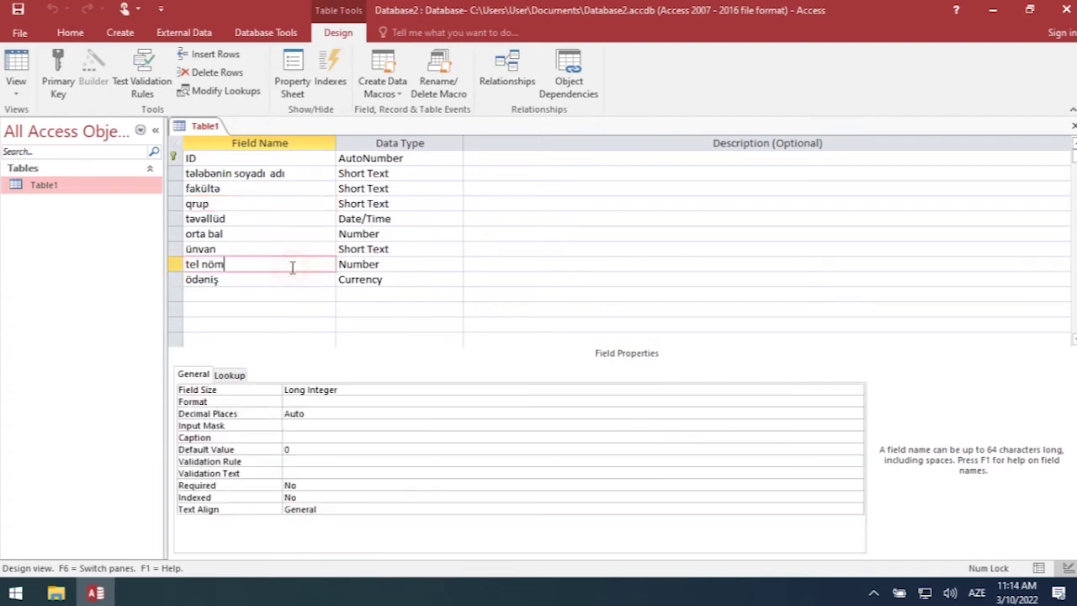
left_click(292, 425)
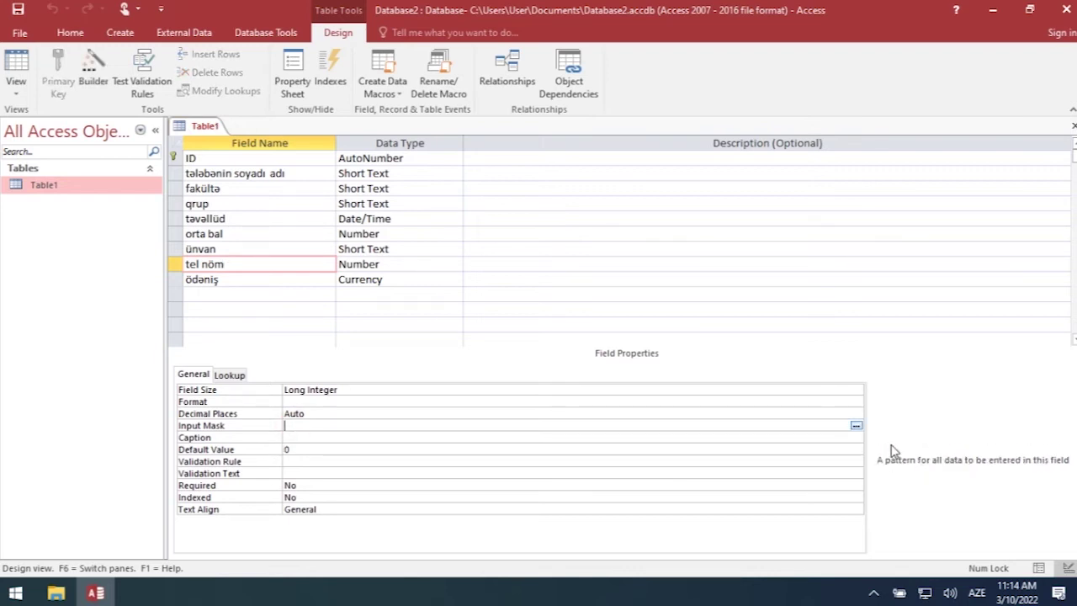
left_click(855, 426)
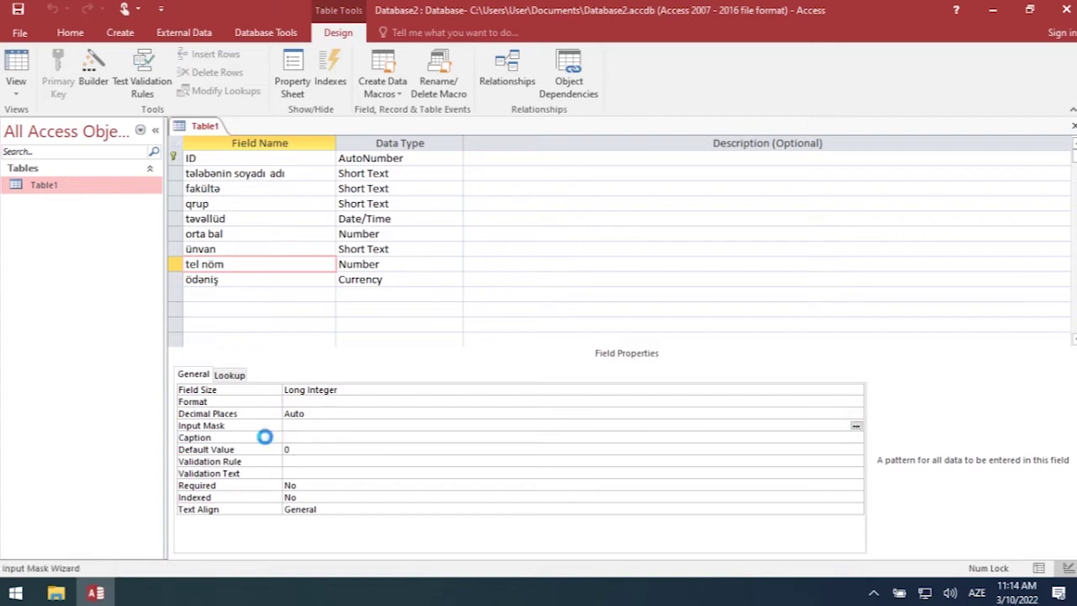
left_click(566, 339)
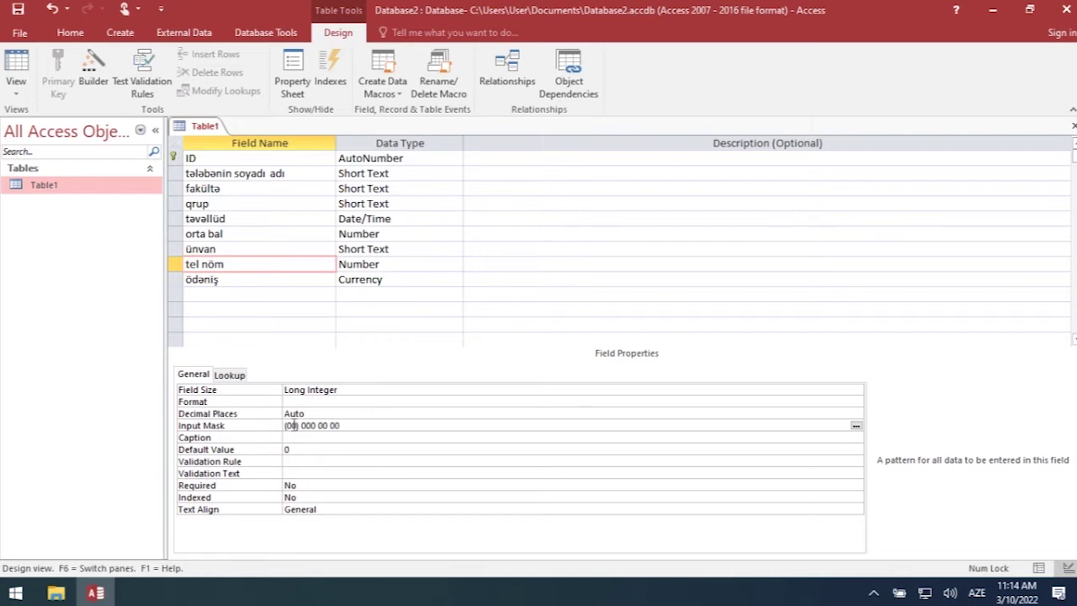
left_click(454, 438)
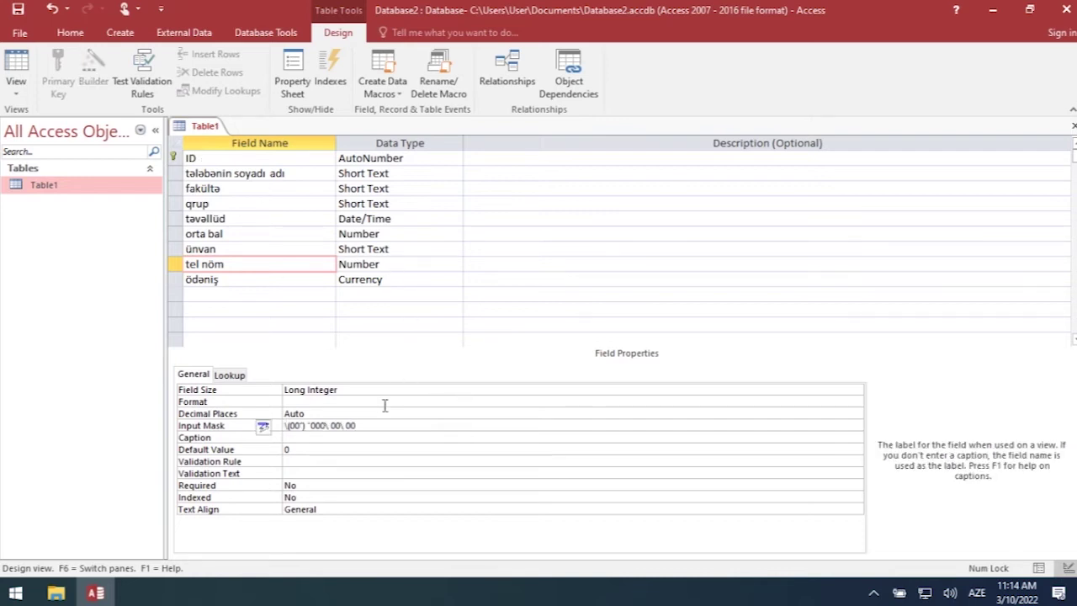
- Save the table design and return to Datasheet View
left_click(17, 10)
left_click(16, 88)
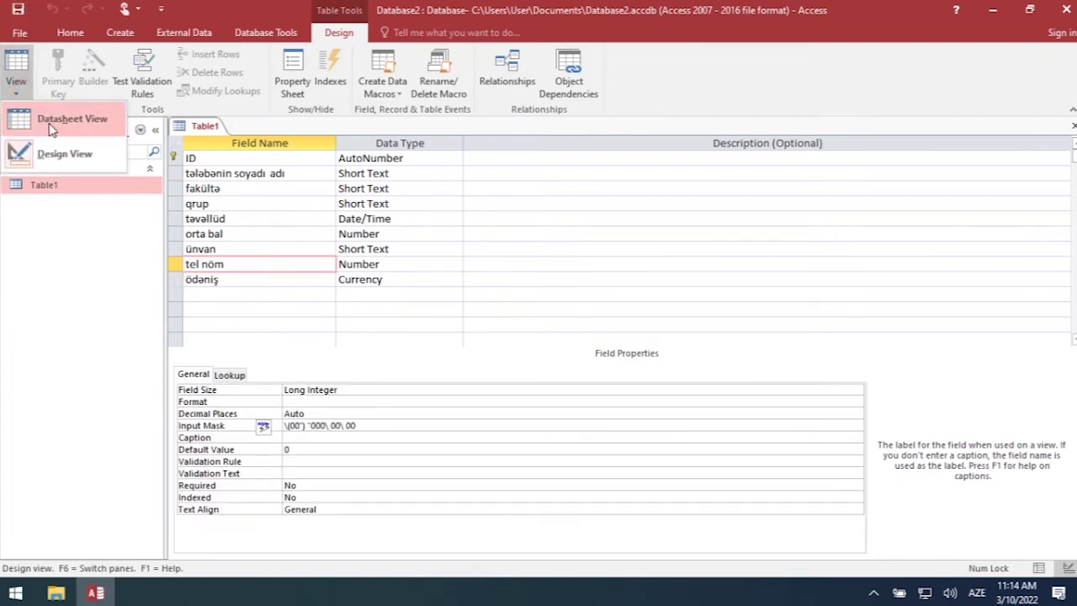
left_click(52, 122)
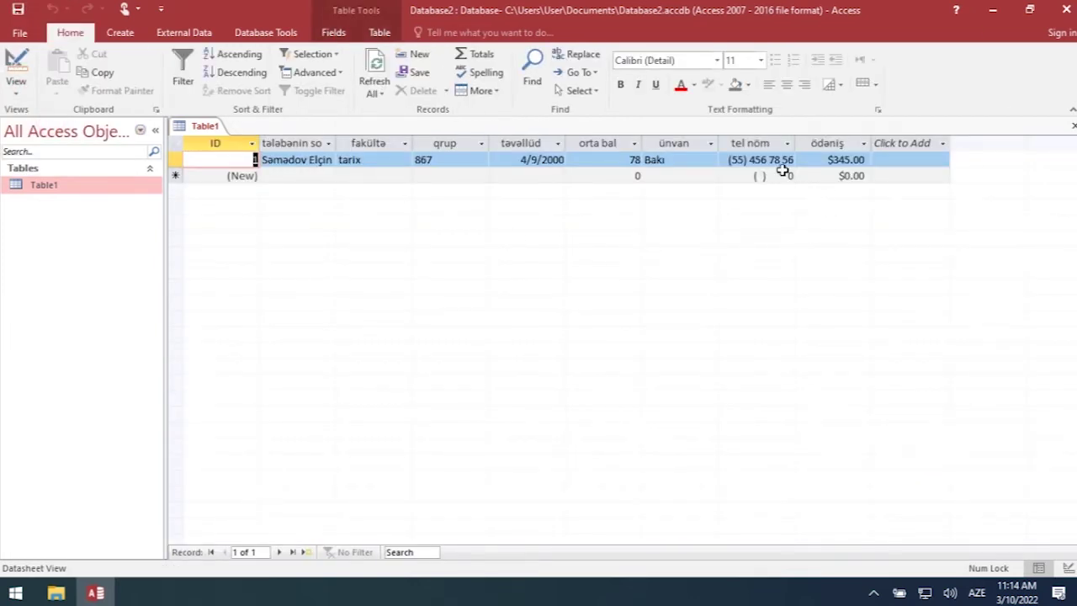
- Inspect how the first record's phone number appears in the new mask
left_click(753, 160)
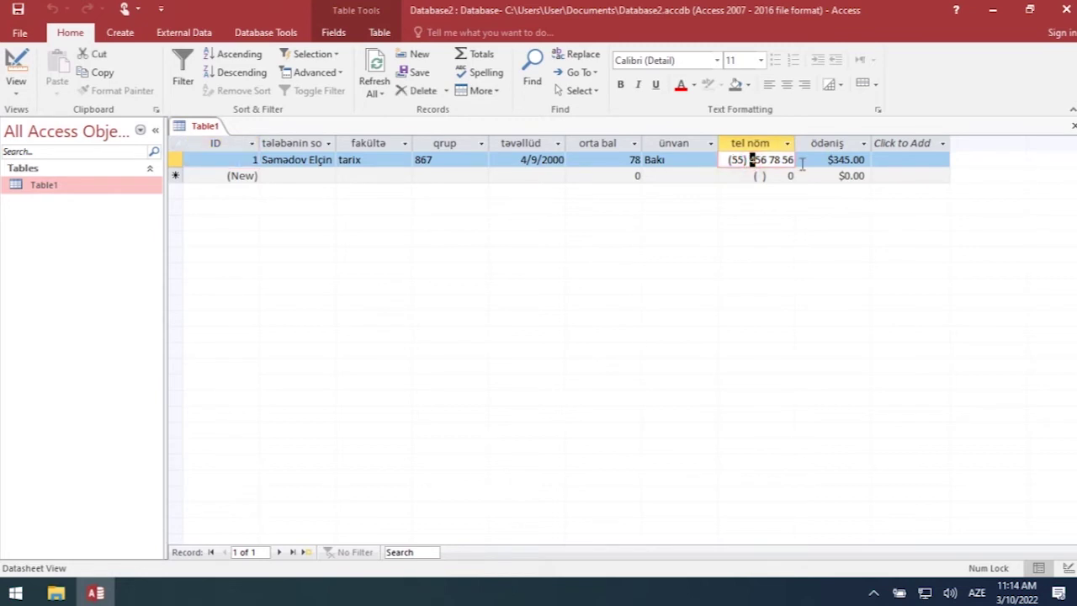
key("Tab")
left_click(744, 160)
left_click(763, 160)
- Type the second record's phone number into the masked tel nöm cell
left_click(762, 176)
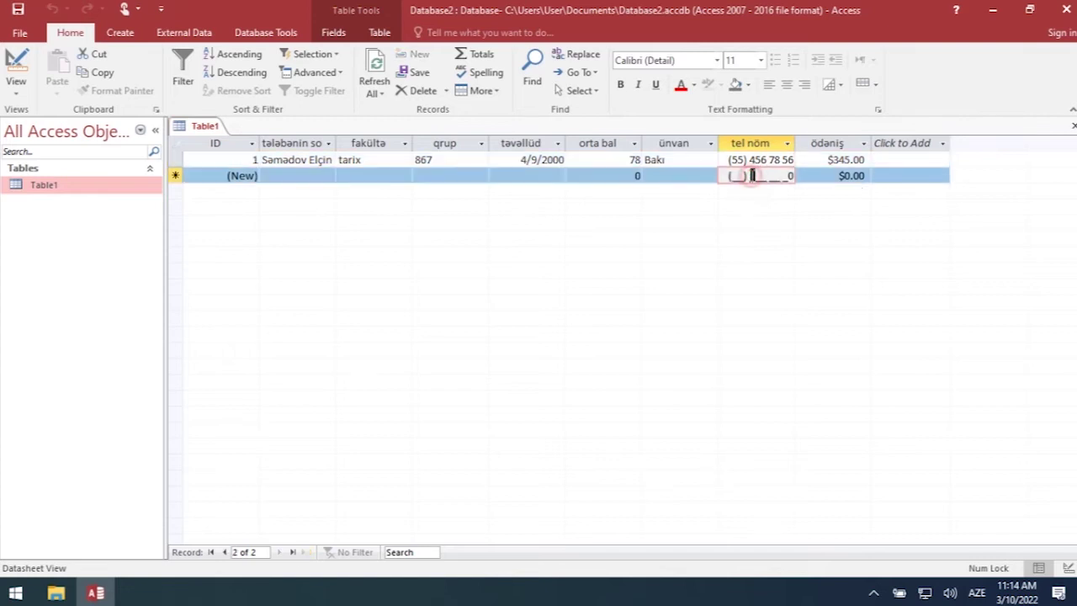
left_click(814, 176)
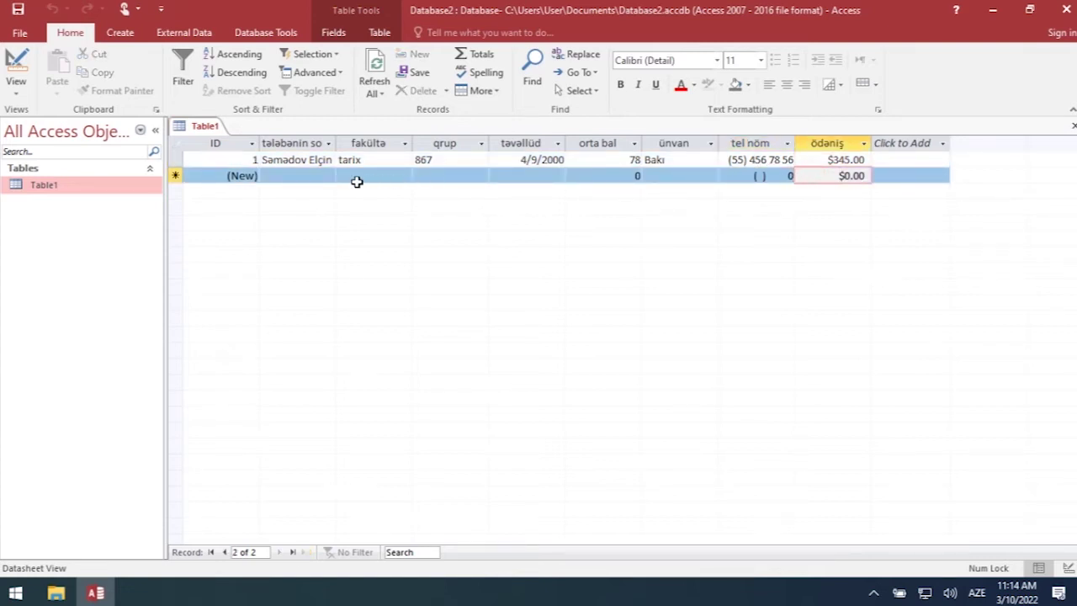
left_click(736, 175)
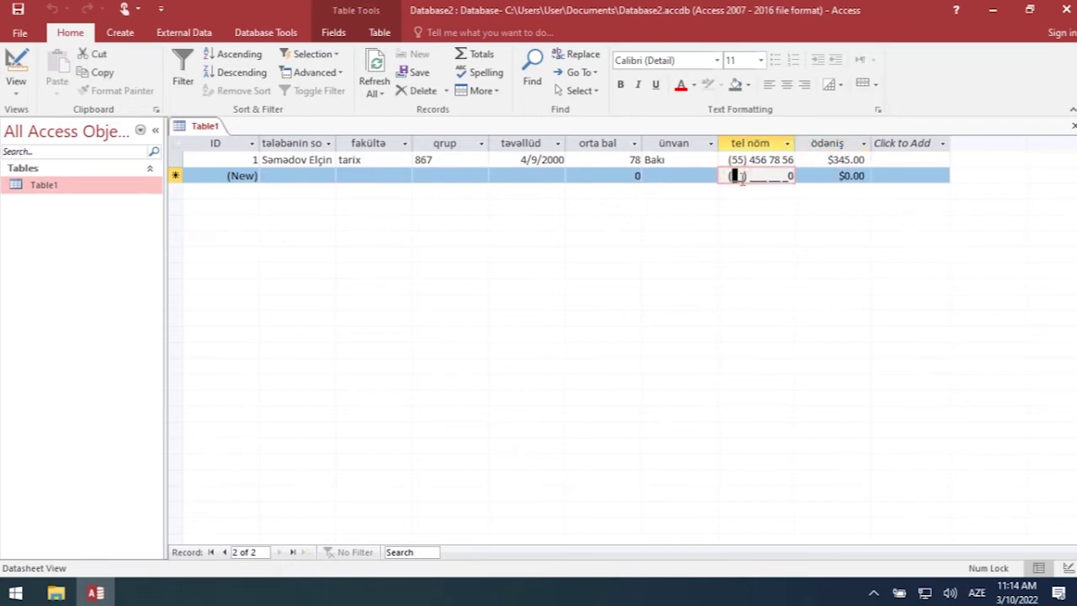
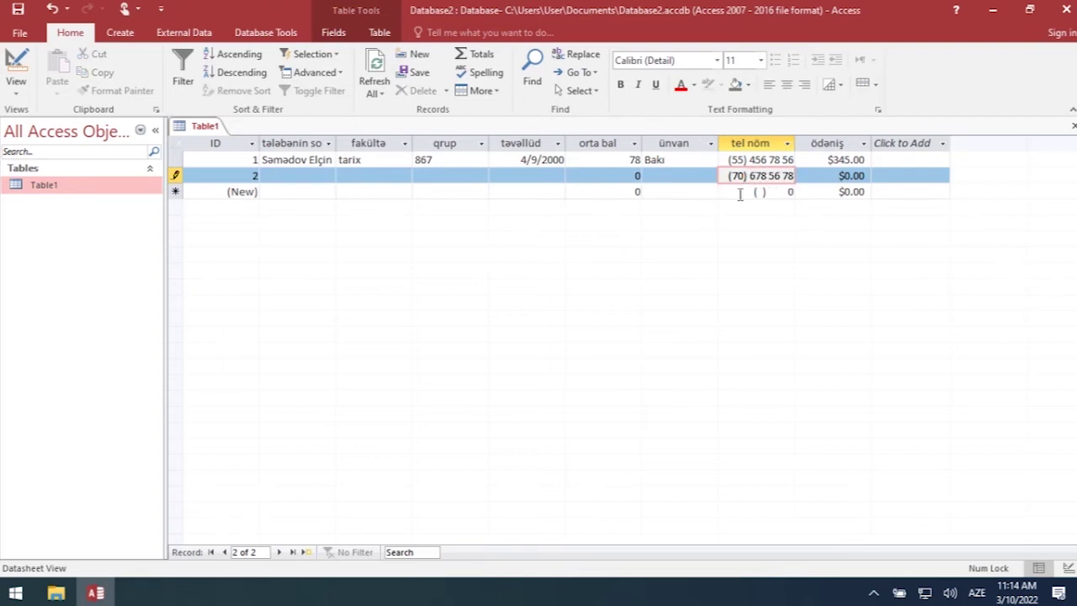
left_click(739, 193)
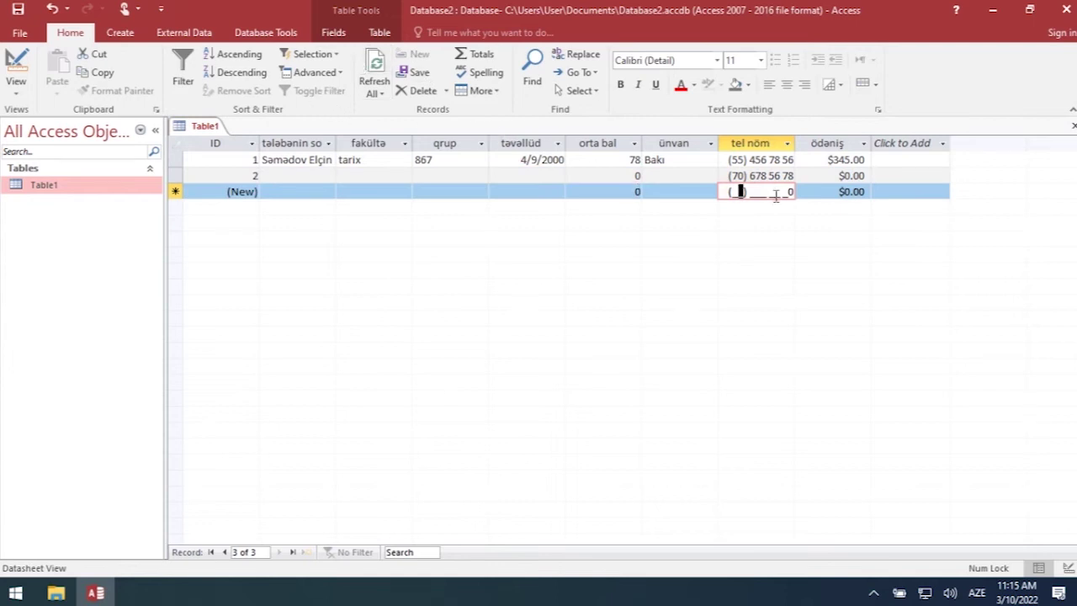
left_click(768, 175)
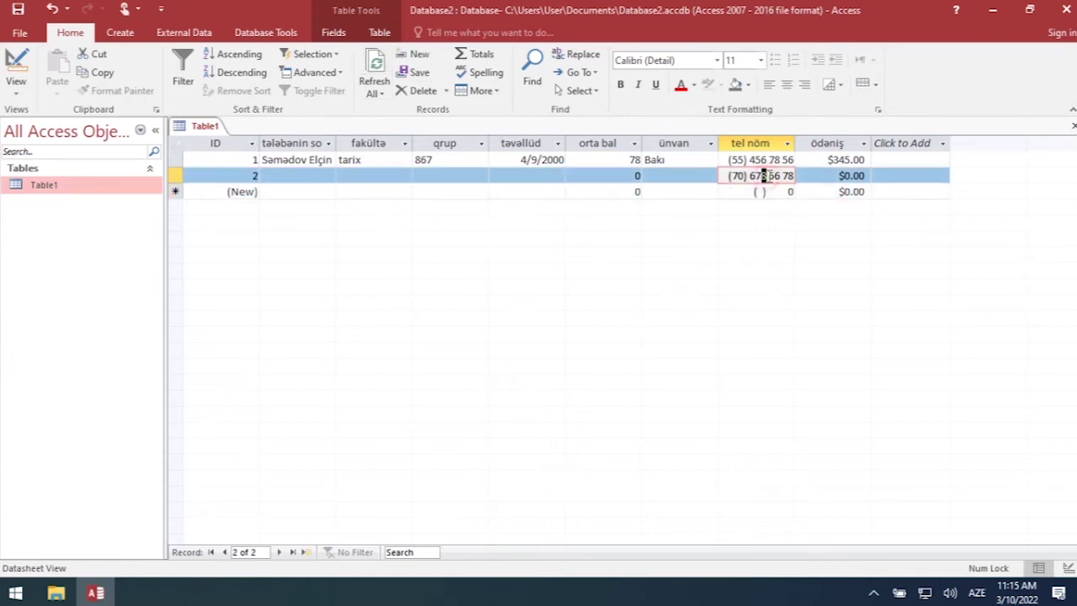
left_click(802, 177)
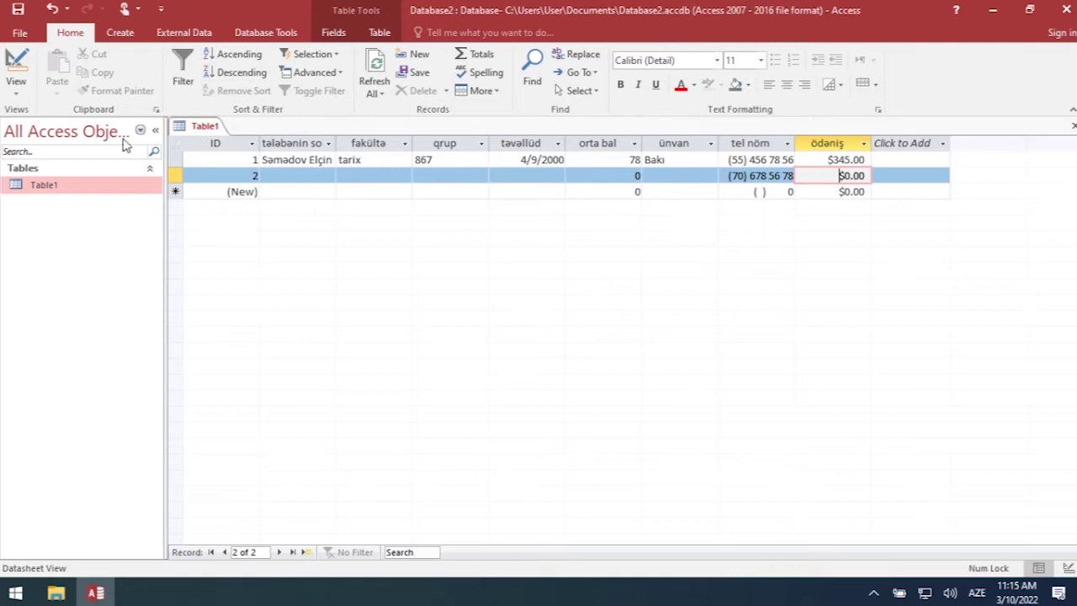
left_click(20, 34)
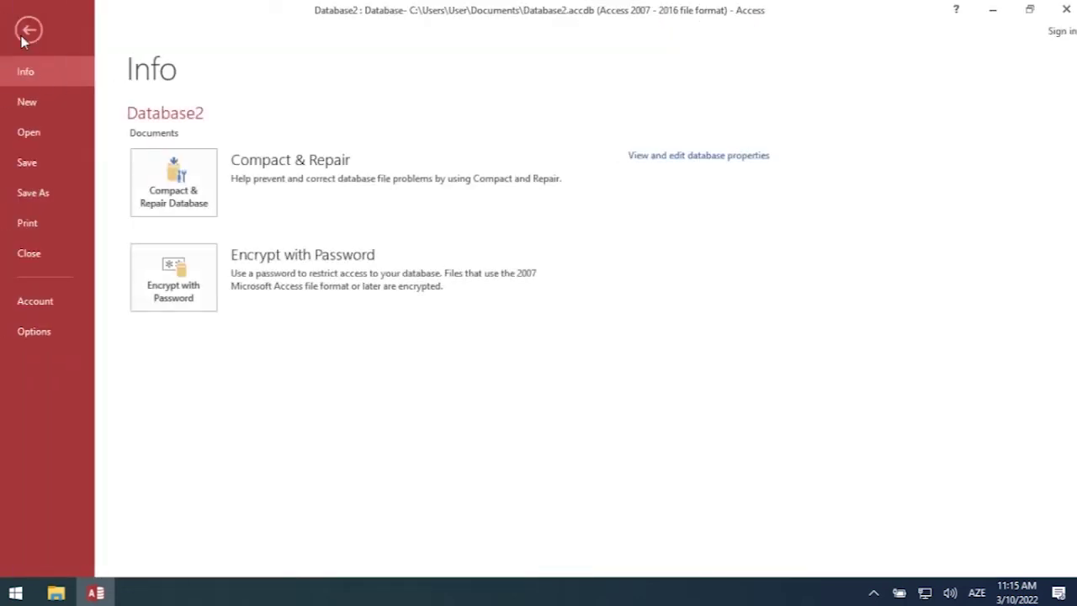
- Open the recent database Tələbə bazası (1) from the File > Open list
left_click(50, 134)
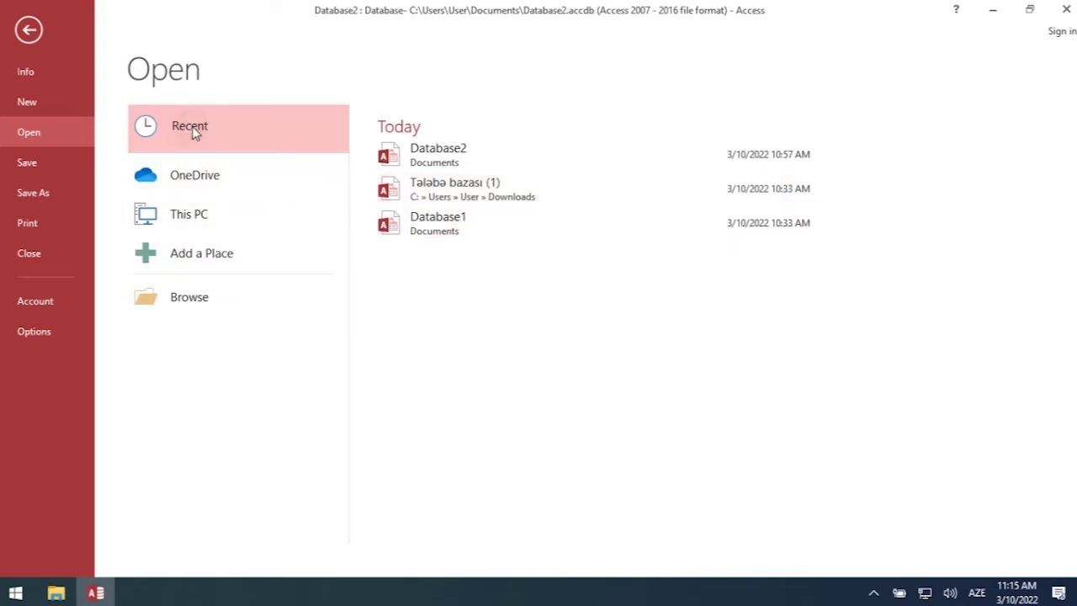
left_click(452, 194)
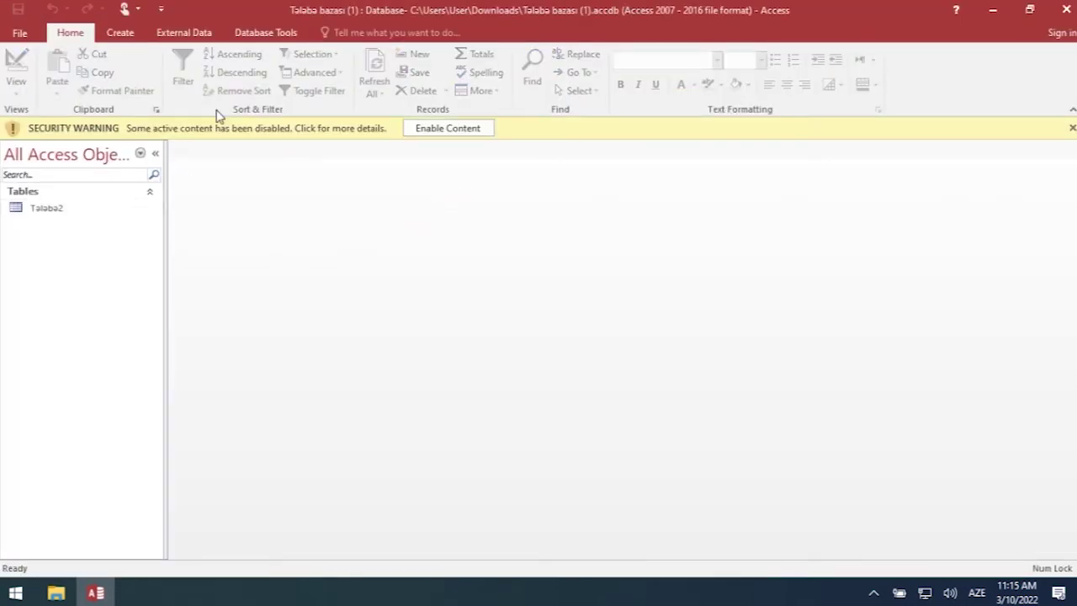
- Enable the database's active content and open the Taləbə2 table
double_click(52, 212)
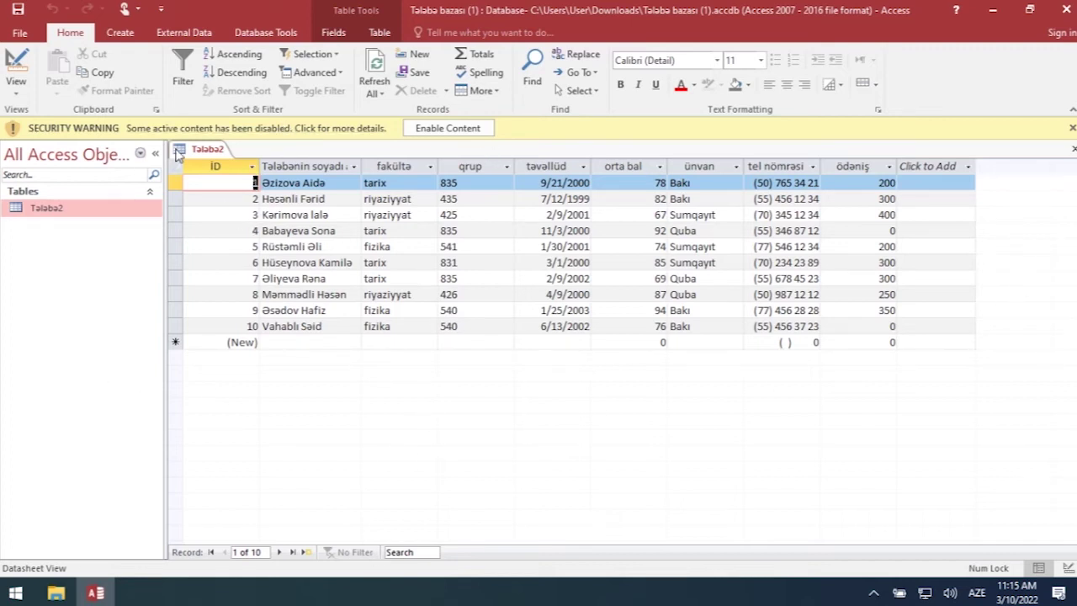
left_click(455, 128)
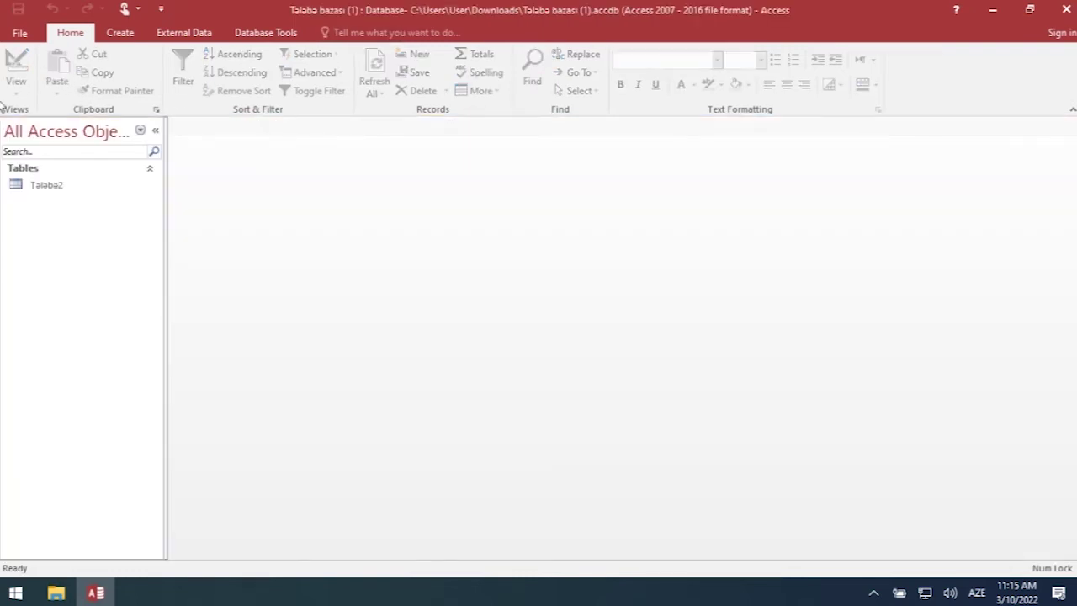
double_click(40, 184)
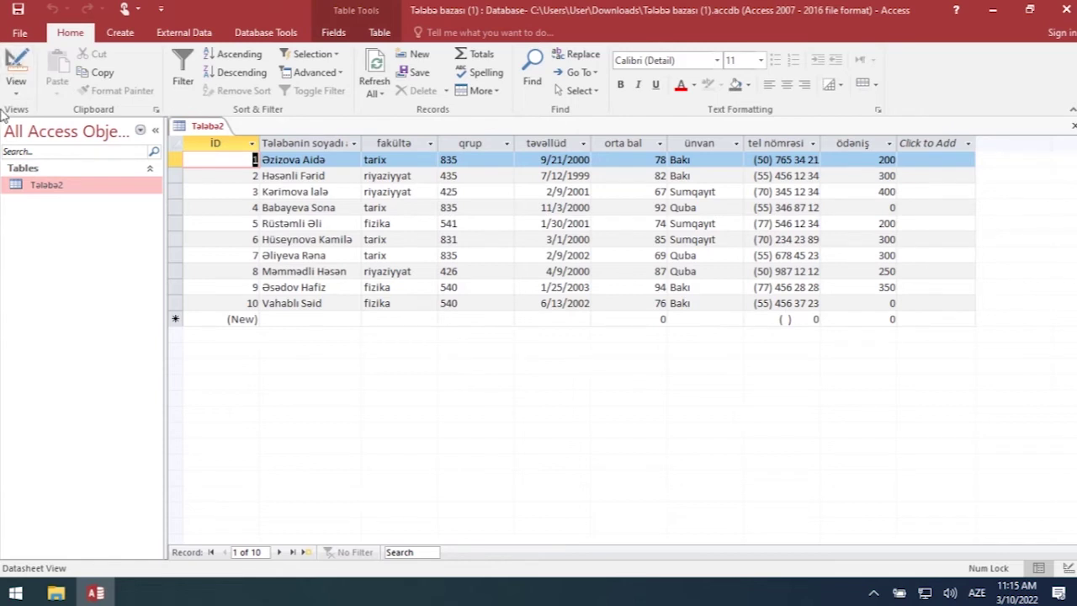
- Switch Taləbə2 to Design View and back to Datasheet View, selecting a surname cell
left_click(26, 94)
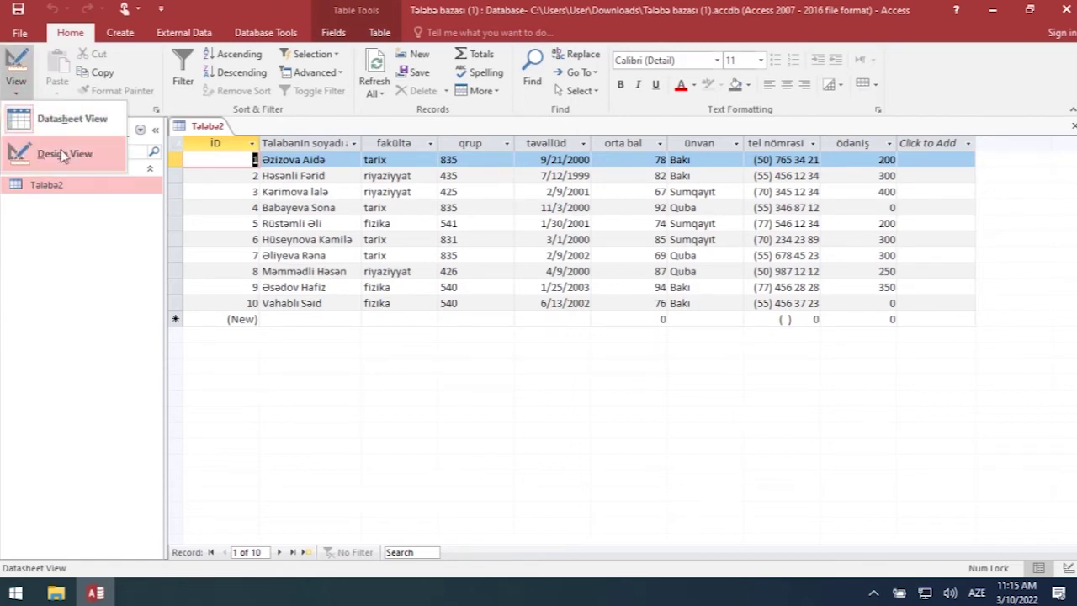
left_click(51, 149)
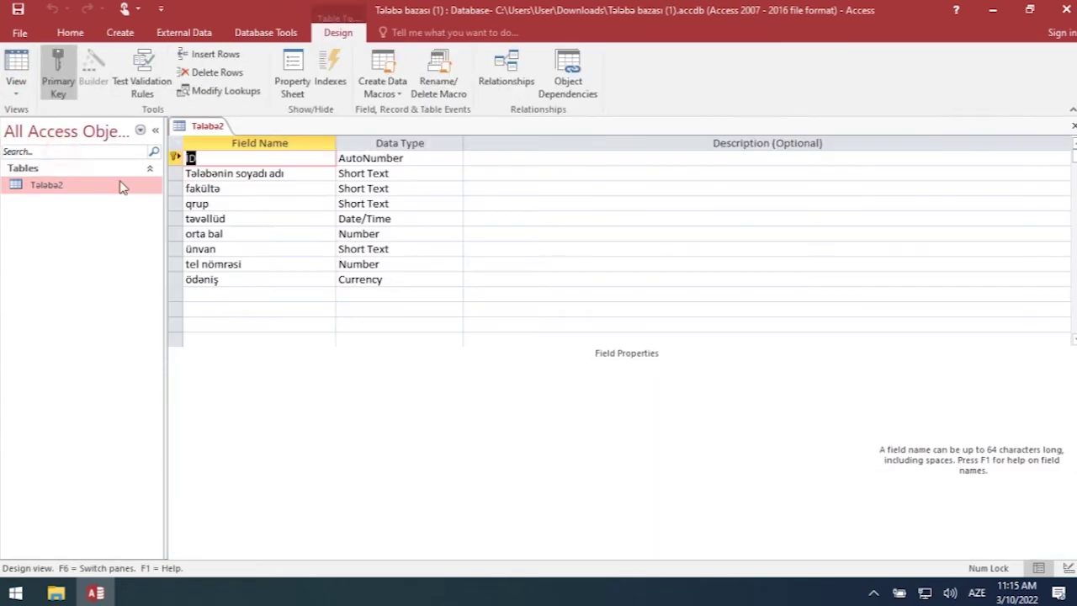
left_click(16, 84)
left_click(53, 123)
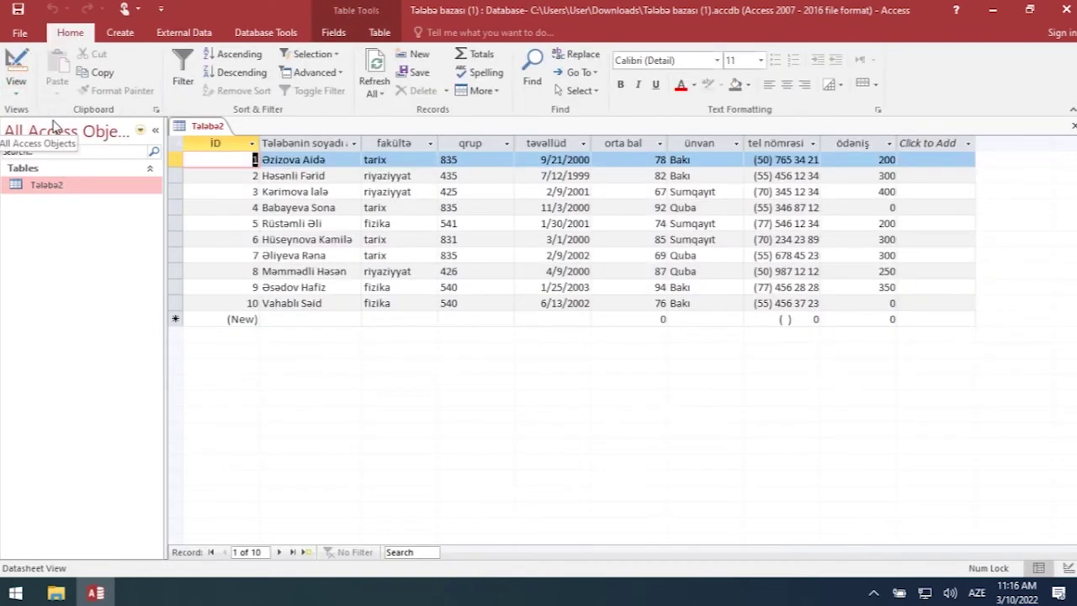
left_click(308, 269)
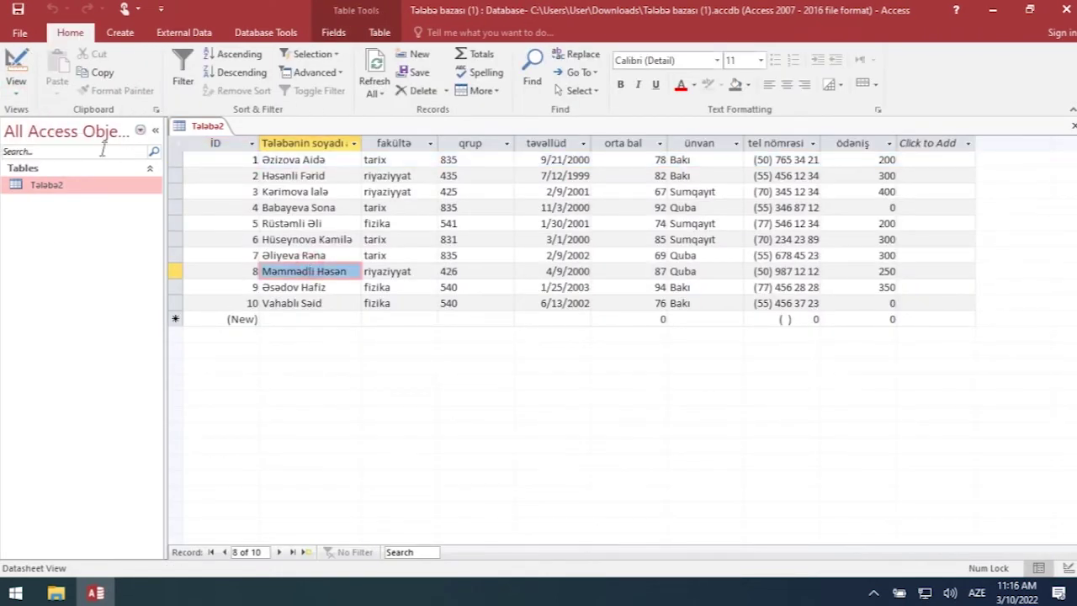
left_click(289, 191)
left_click(288, 176)
double_click(278, 175)
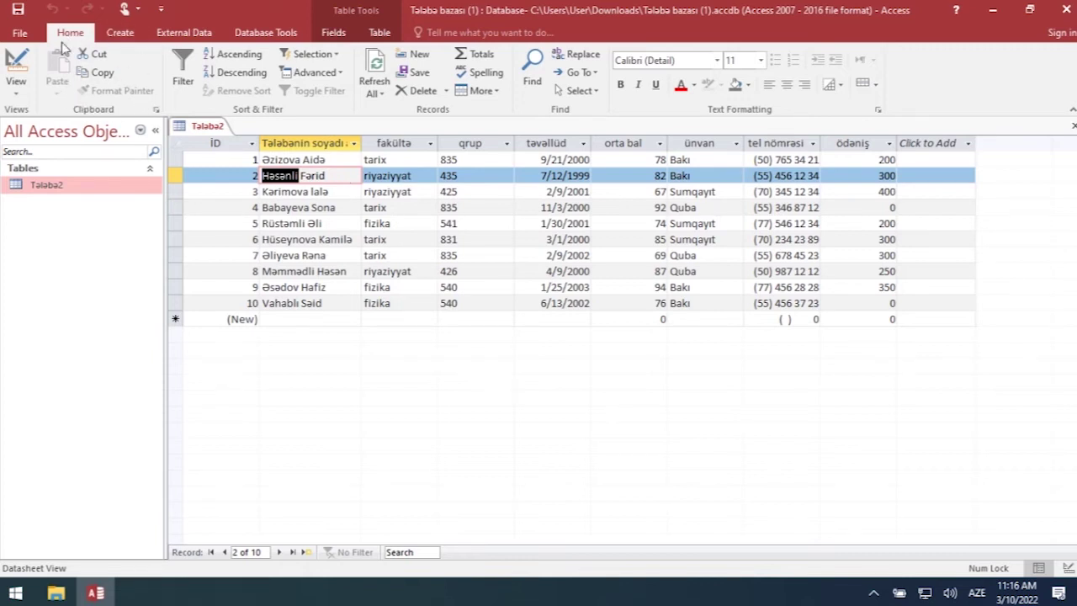
left_click(297, 218)
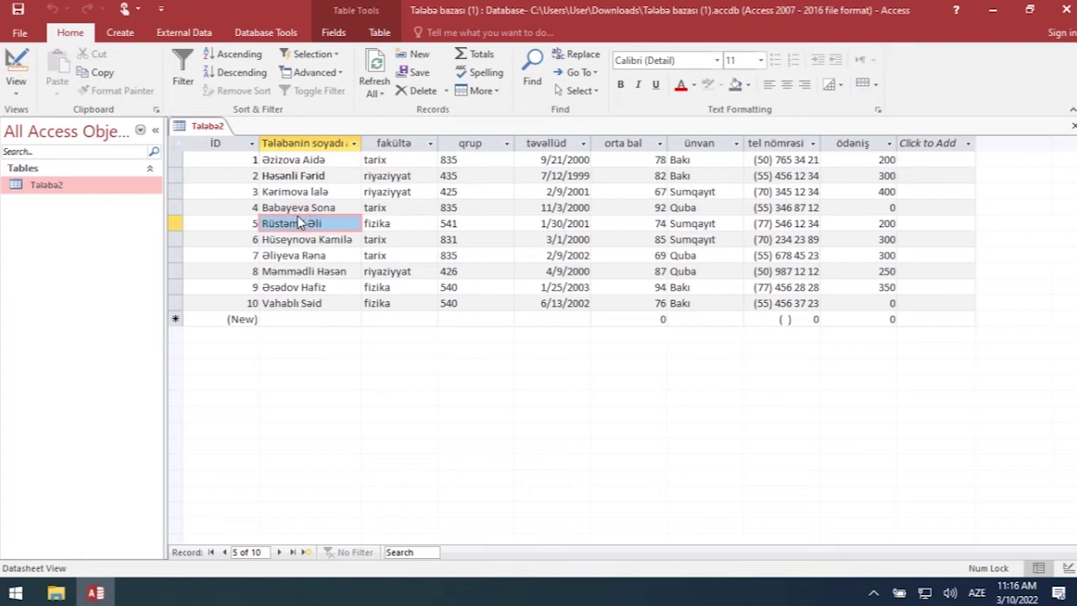
left_click(400, 190)
left_click(463, 271)
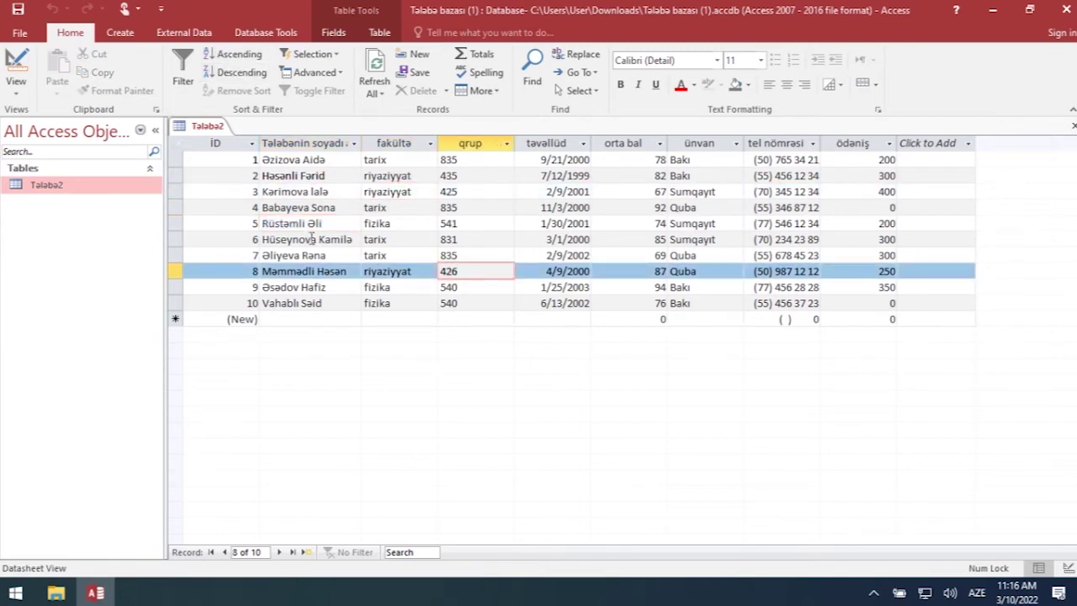
left_click(321, 160)
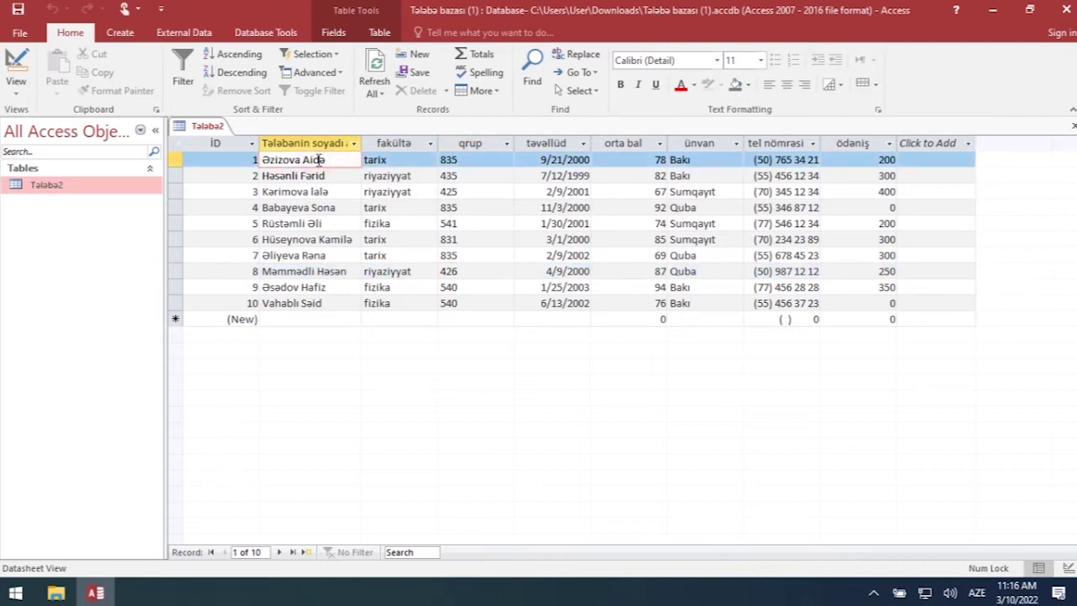
left_click(274, 194)
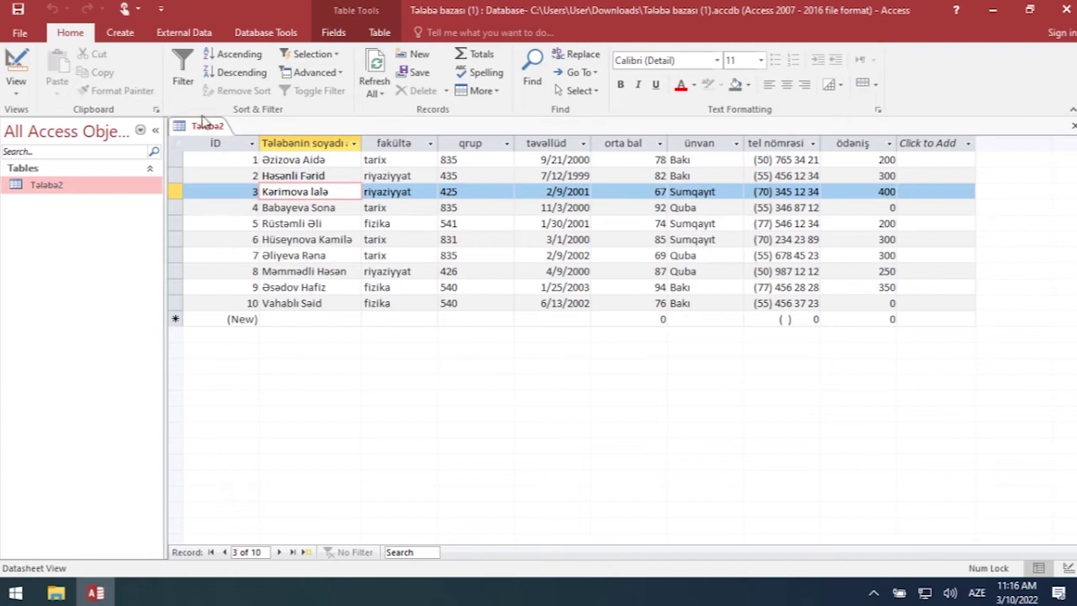
left_click(186, 68)
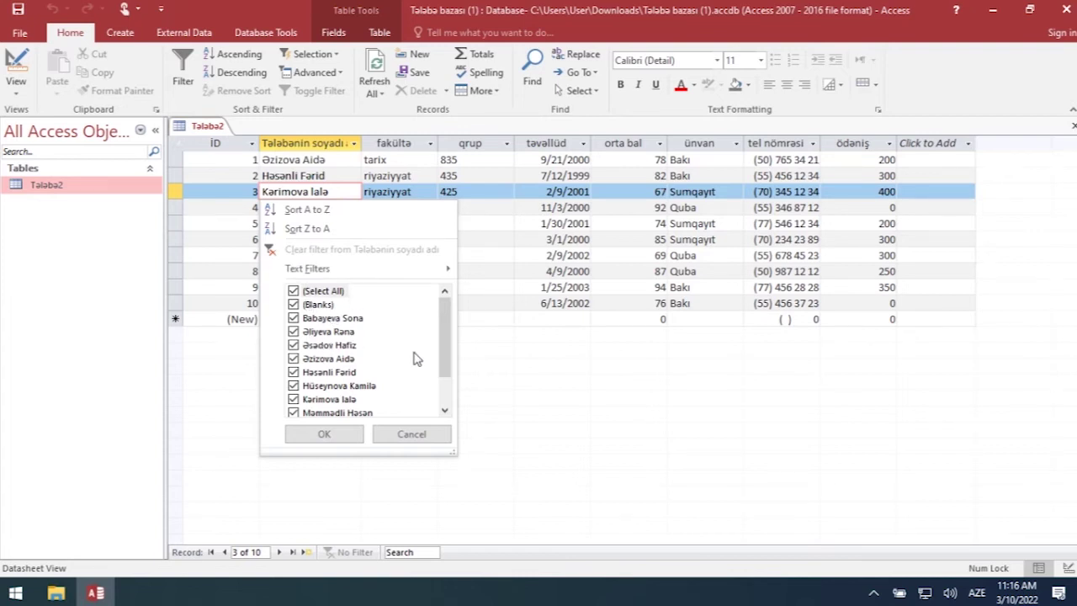
- Untick (Blanks) in the surname filter list and confirm, keeping all ten records shown
mouse_move(445, 359)
left_mouse_down()
mouse_move(436, 396)
mouse_move(439, 356)
left_mouse_up()
left_click(294, 290)
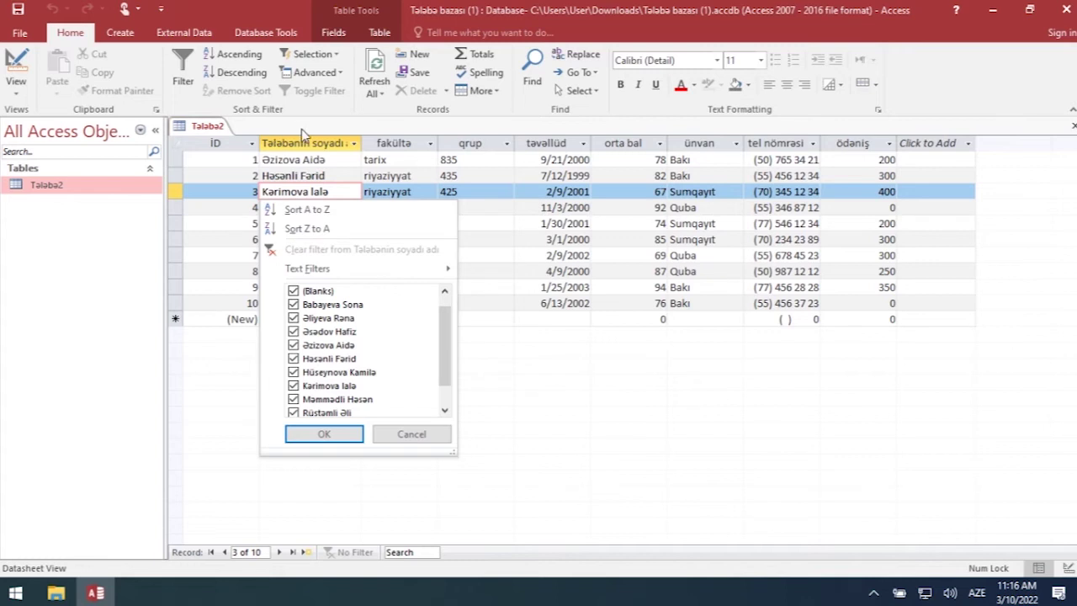
left_click(335, 434)
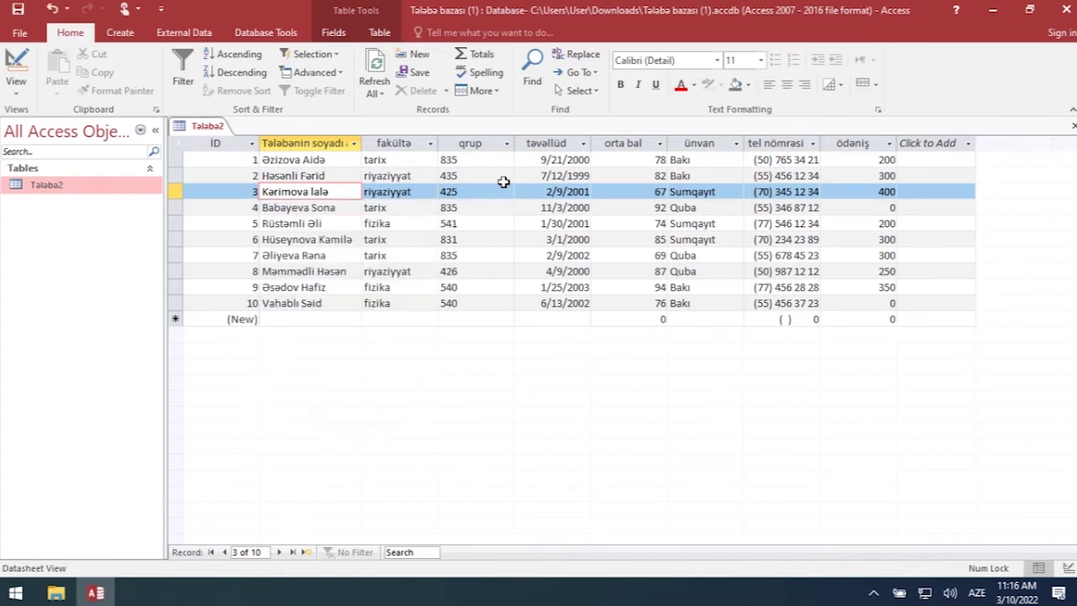
- In the orta bal filter list, untick grades 67, 69, 74, 76, 78, 82 and 87
left_click(660, 143)
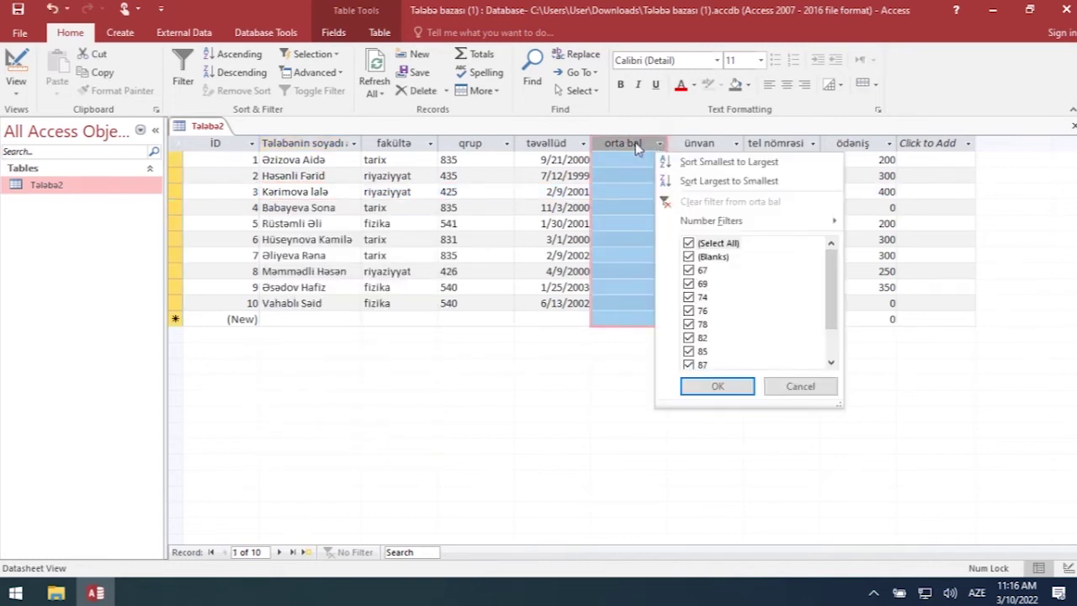
left_click(636, 147)
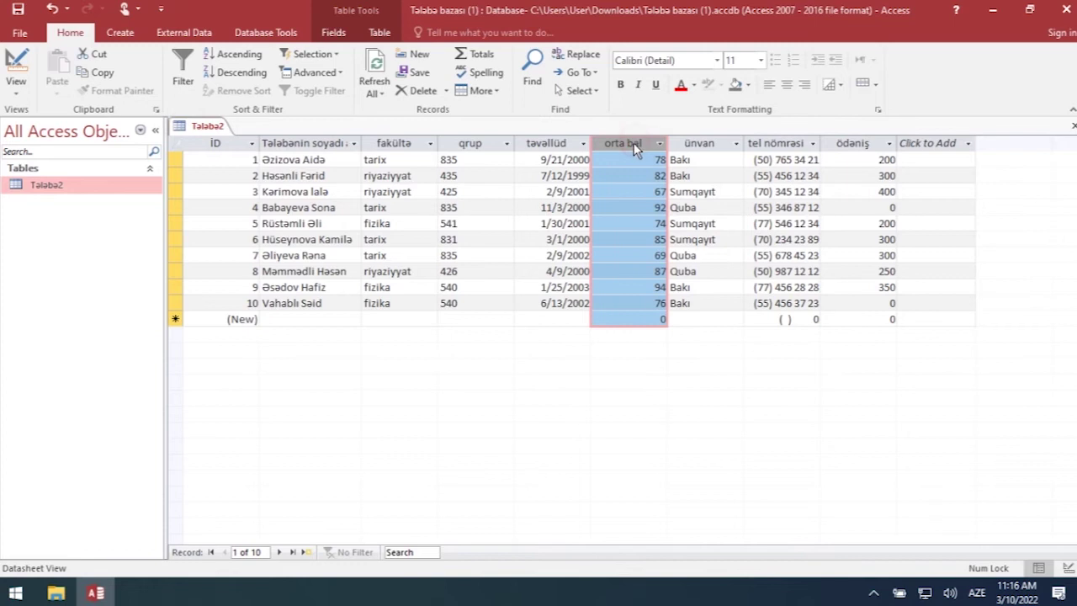
left_click(179, 80)
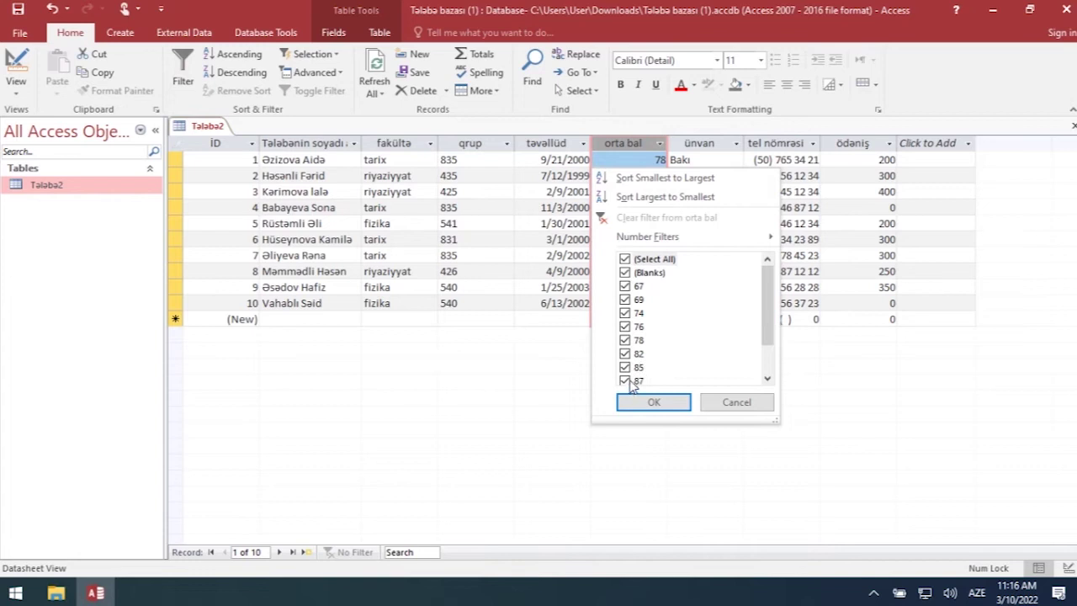
left_click(631, 383)
left_click(630, 354)
left_click(629, 340)
left_click(629, 326)
left_click(629, 313)
left_click(629, 300)
left_click(625, 286)
- Apply the filter keeping grades 85, 92 and 94, then toggle it off to show all records
left_click(653, 401)
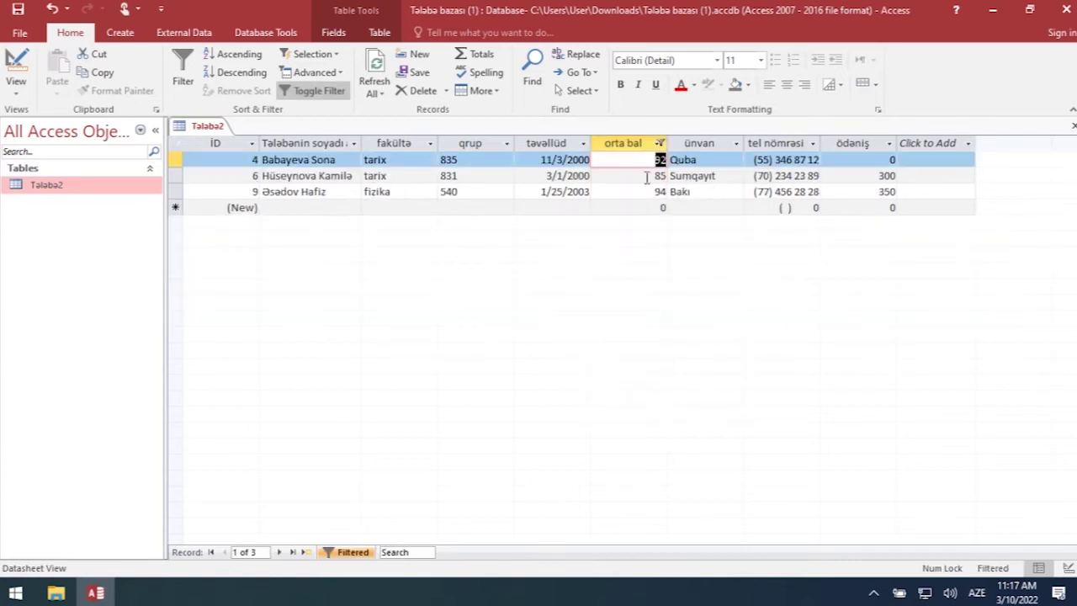
left_click(673, 207)
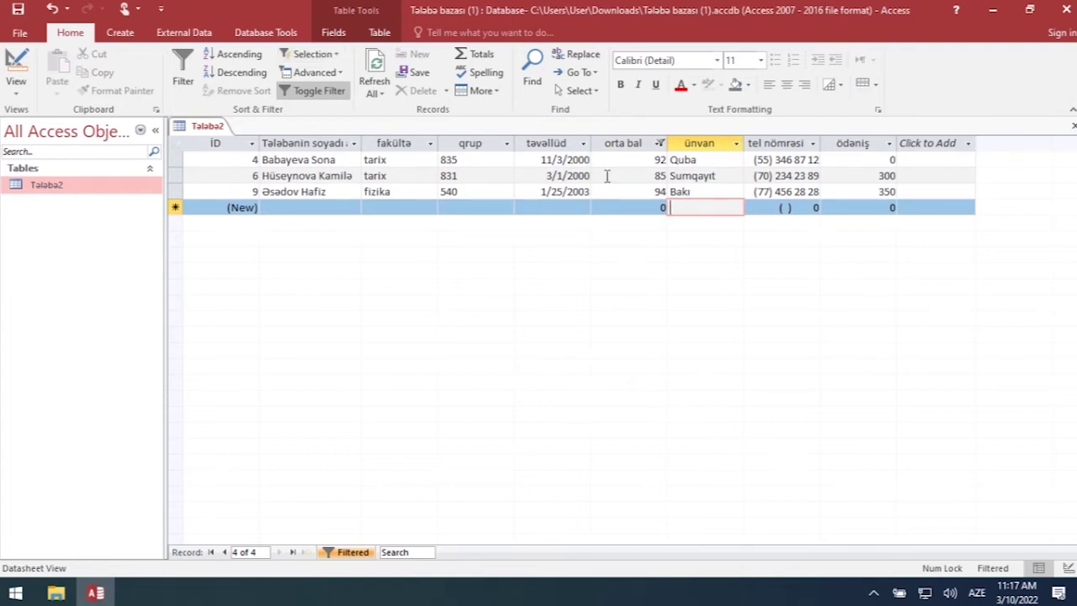
left_click(308, 90)
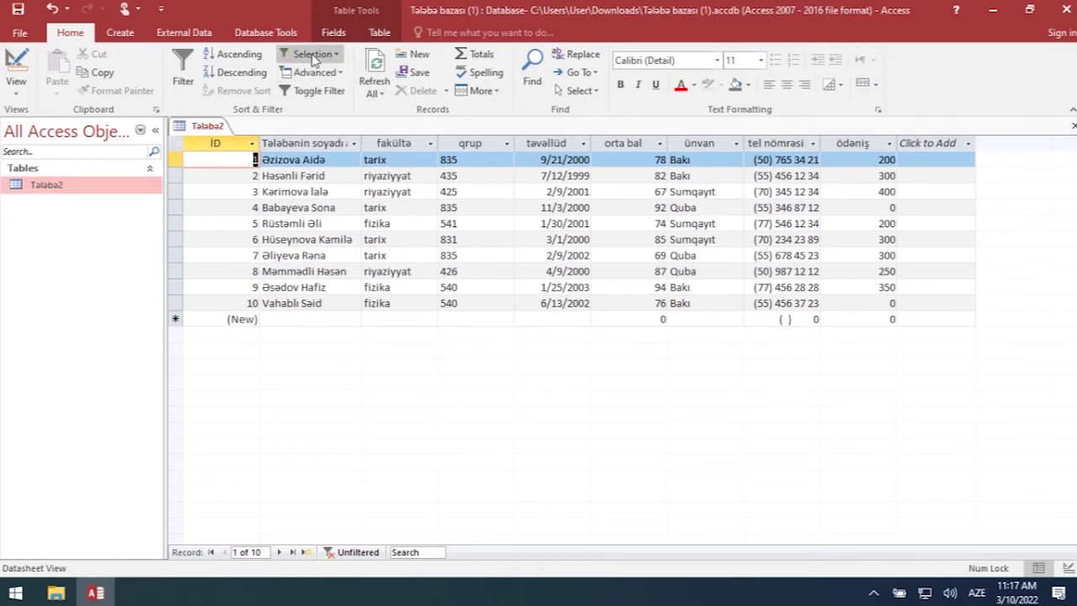
left_click(656, 176)
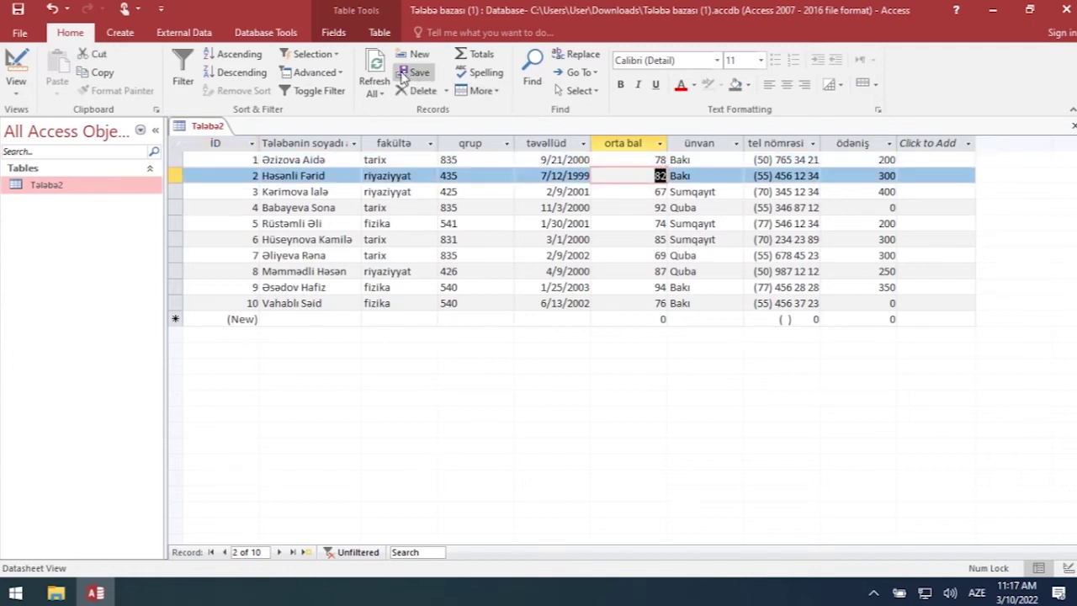
left_click(333, 55)
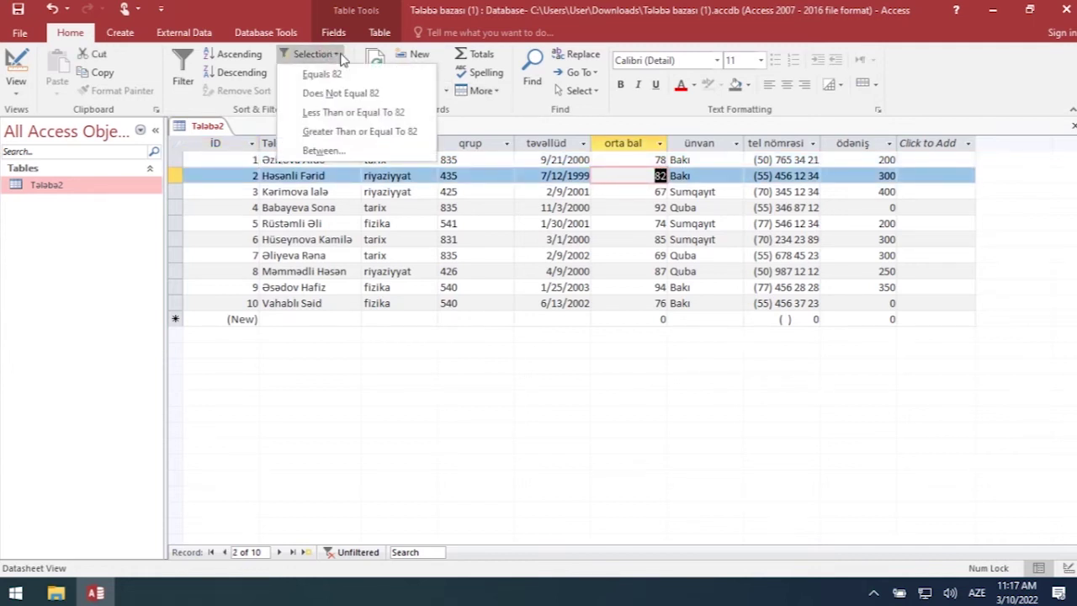
left_click(345, 114)
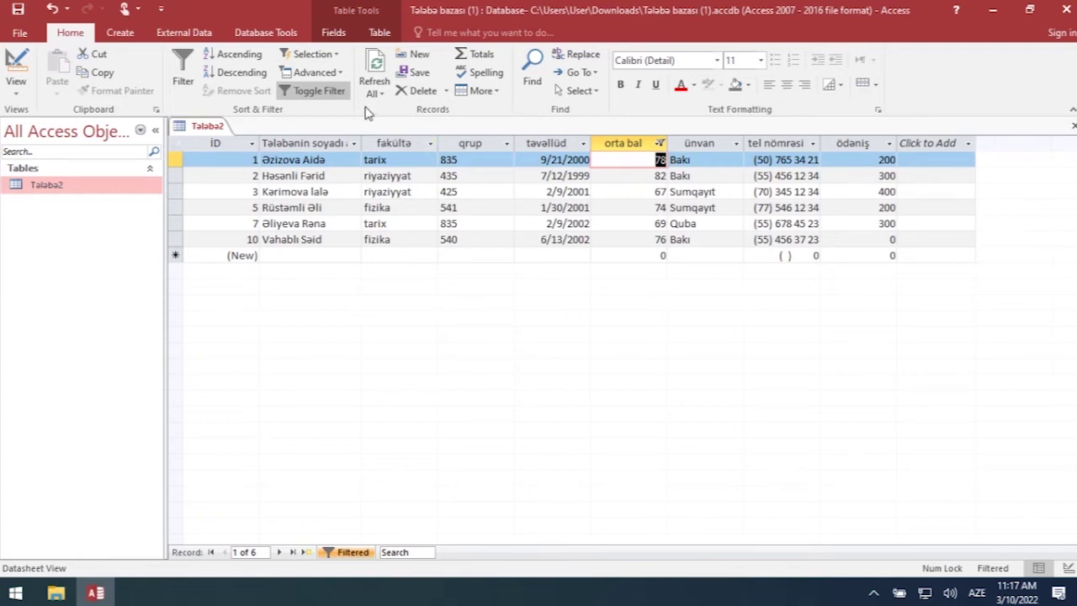
left_click(337, 54)
left_click(337, 54)
left_click(329, 98)
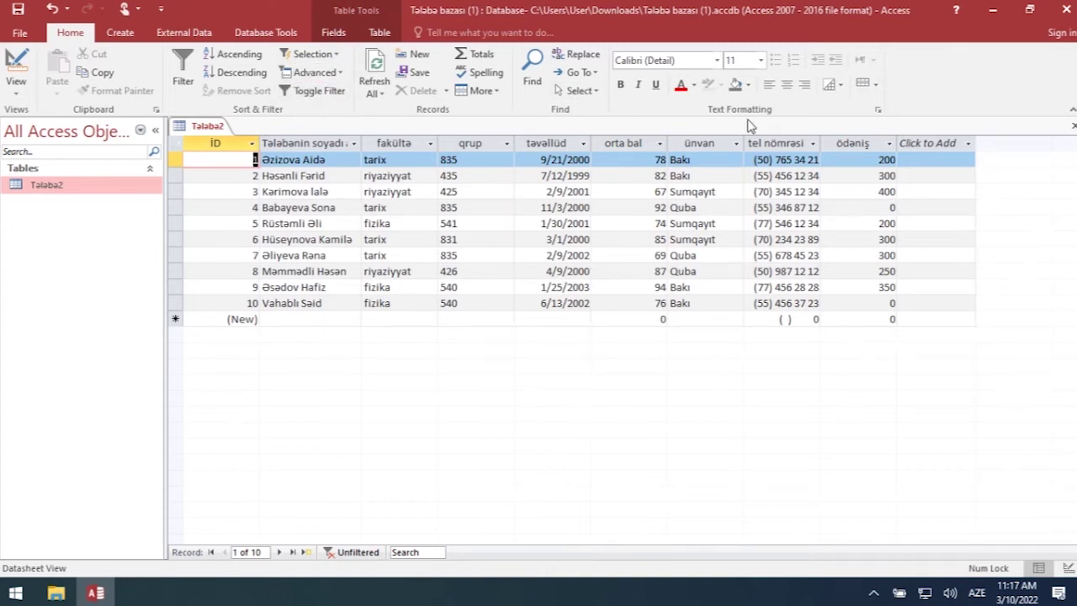
- Apply a Between 80 and 100 filter on orta bal from grade 92, toggle it off, and open Advanced
left_click(334, 54)
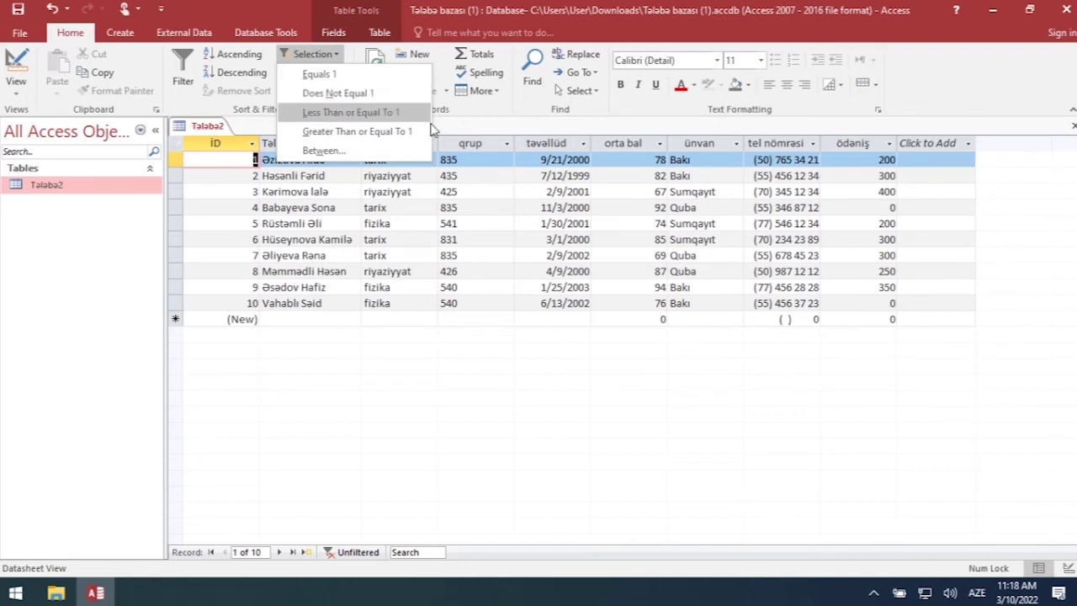
left_click(749, 212)
double_click(661, 207)
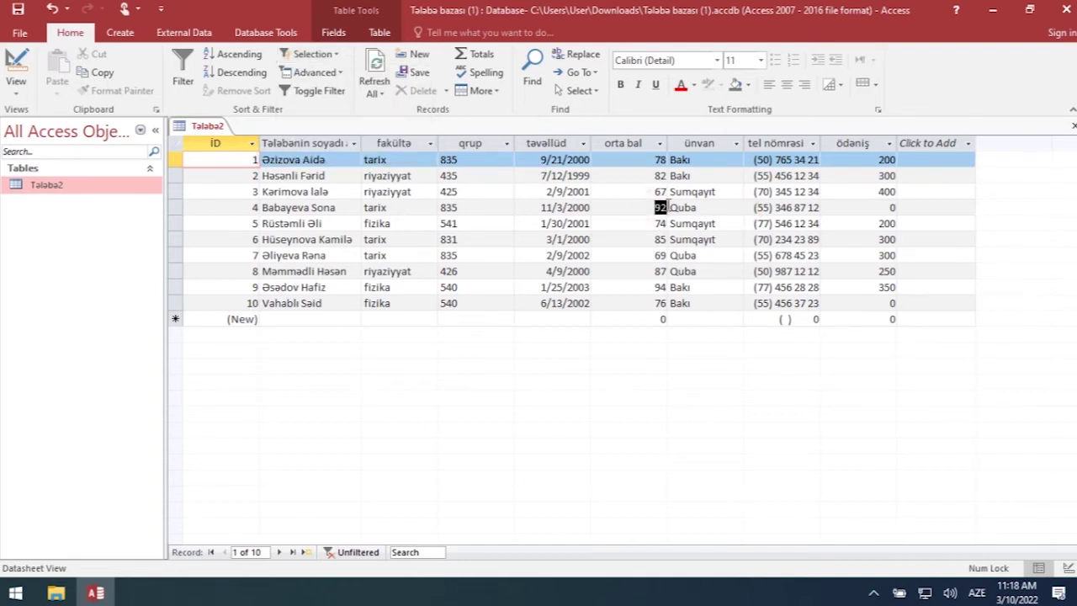
left_click(335, 54)
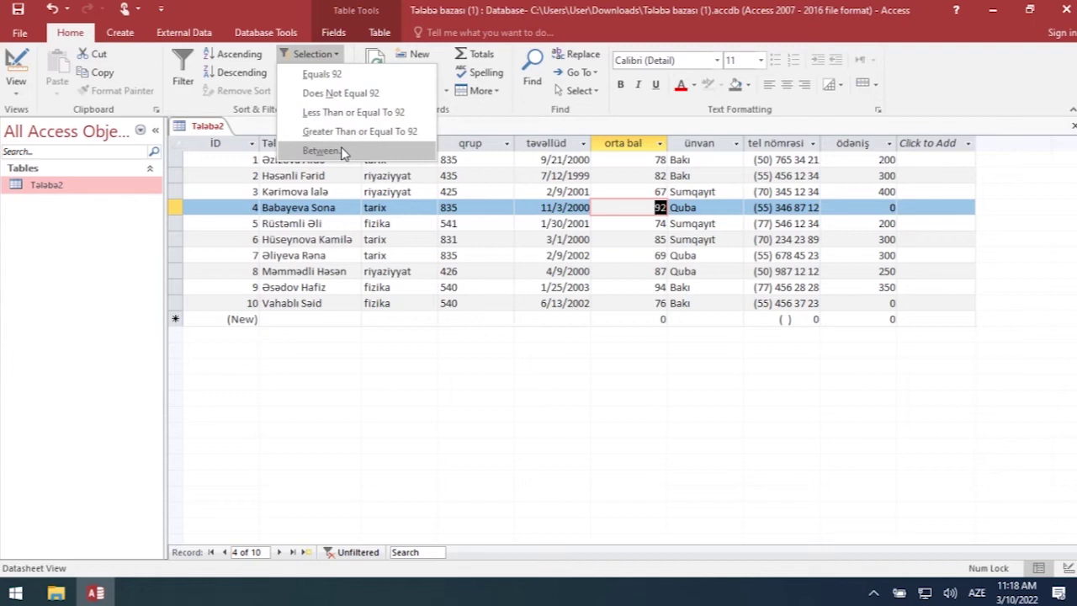
left_click(323, 151)
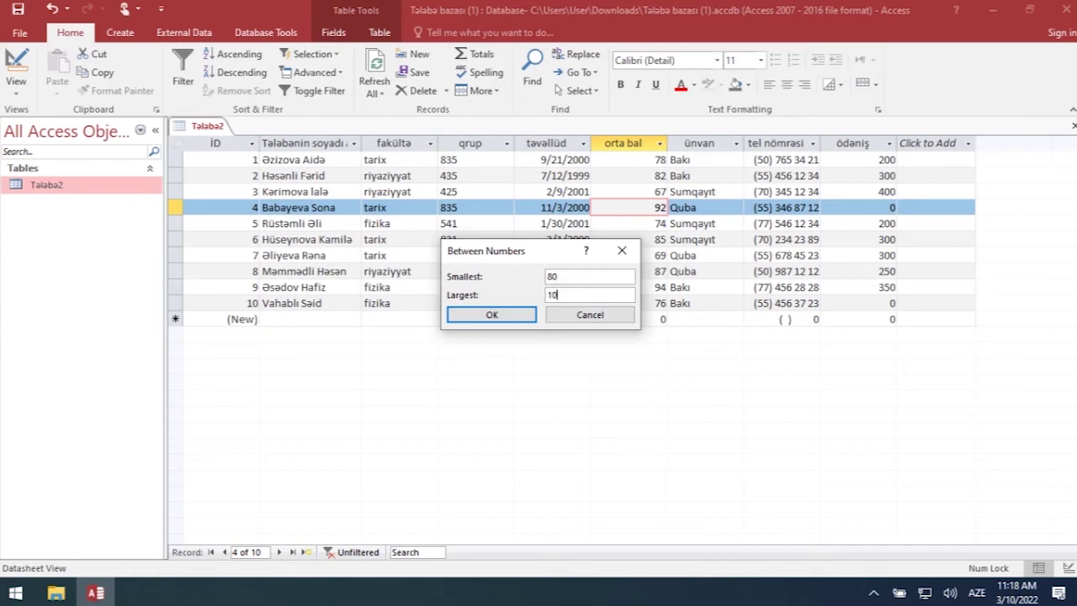
left_click(504, 320)
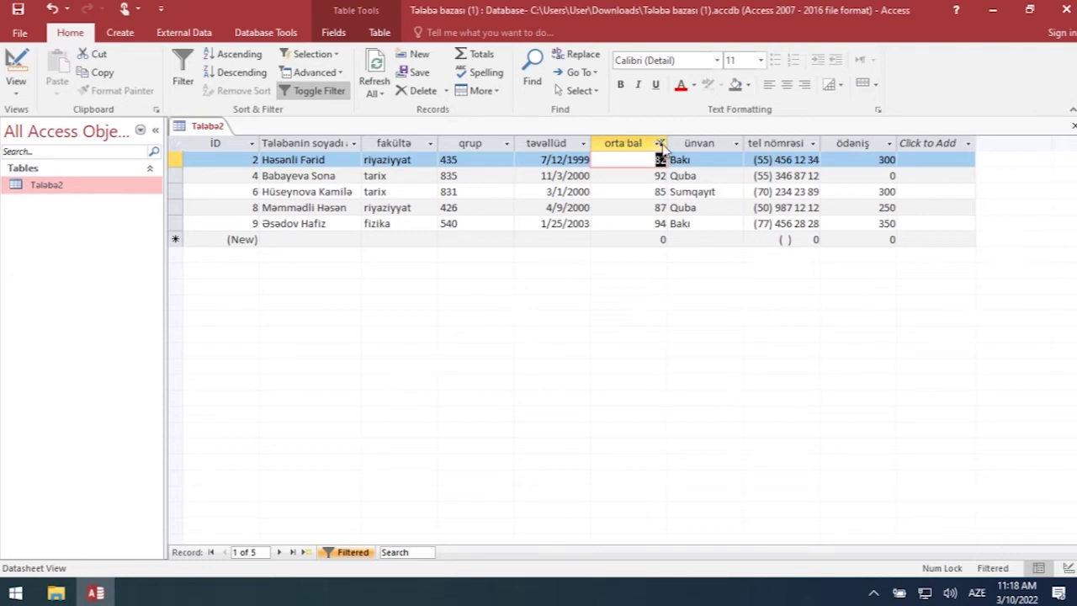
left_click(318, 91)
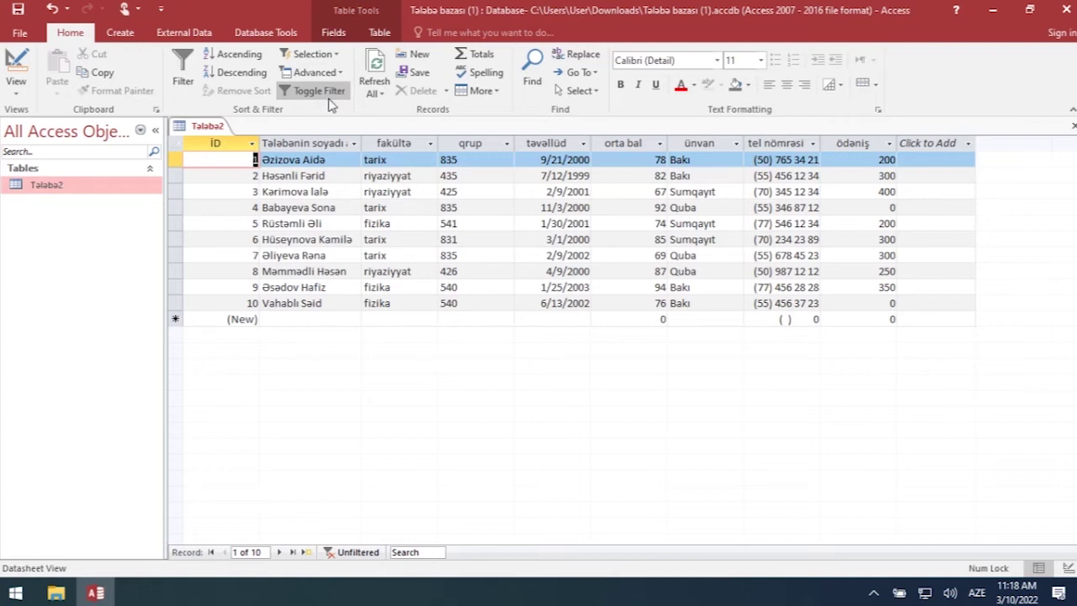
left_click(341, 75)
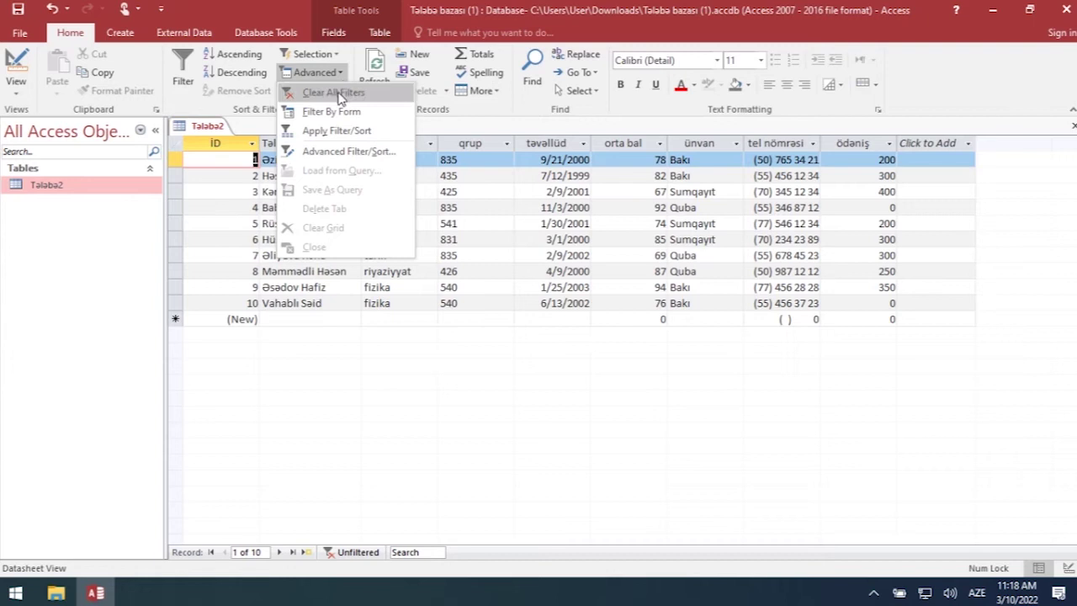
- View the Advanced Filter/Sort grid holding orta bal Between 80 And 100, then close it
left_click(340, 154)
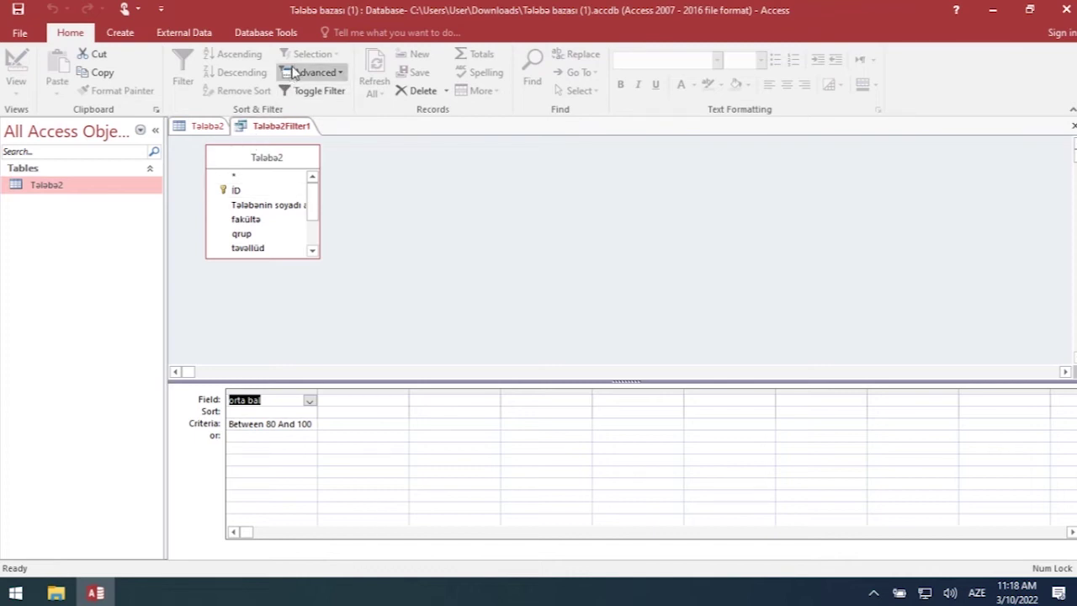
left_click(334, 74)
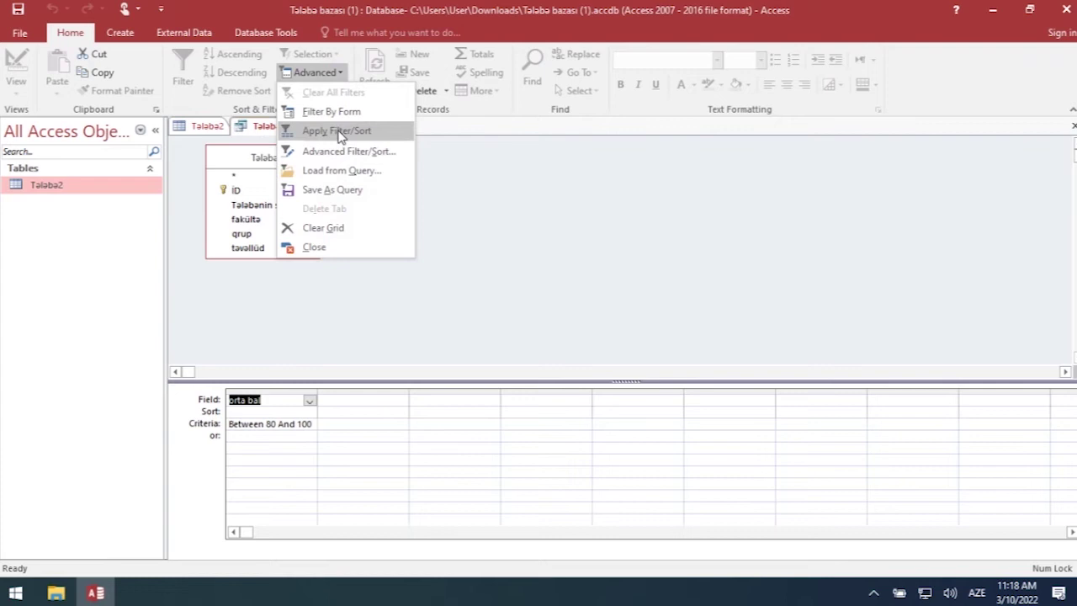
left_click(346, 247)
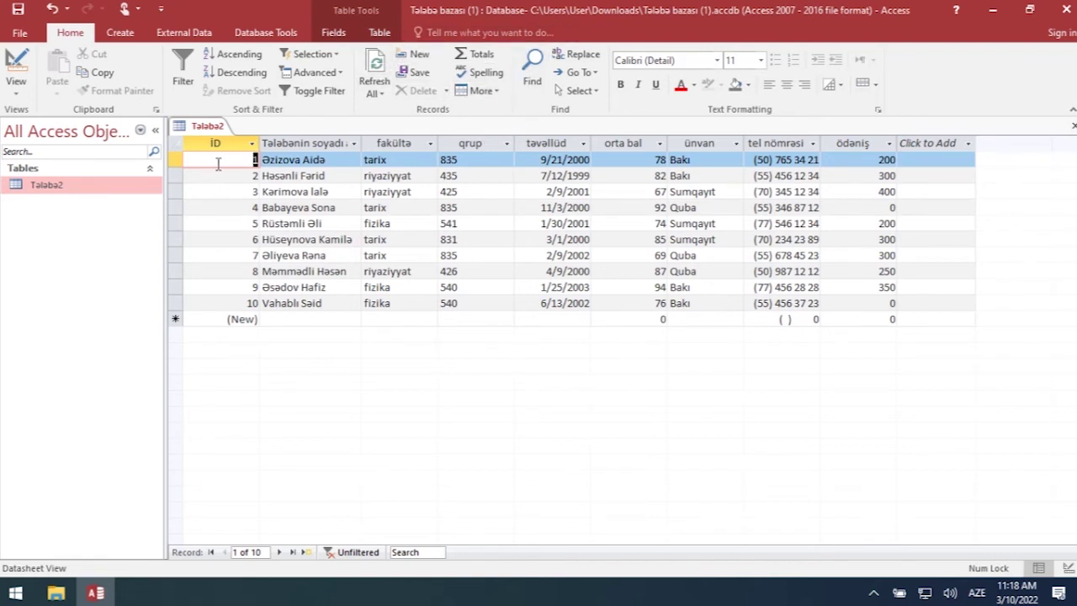
- Select the fifth student's record and show the More menu with Row Height, Hide and Freeze Fields
left_click(281, 211)
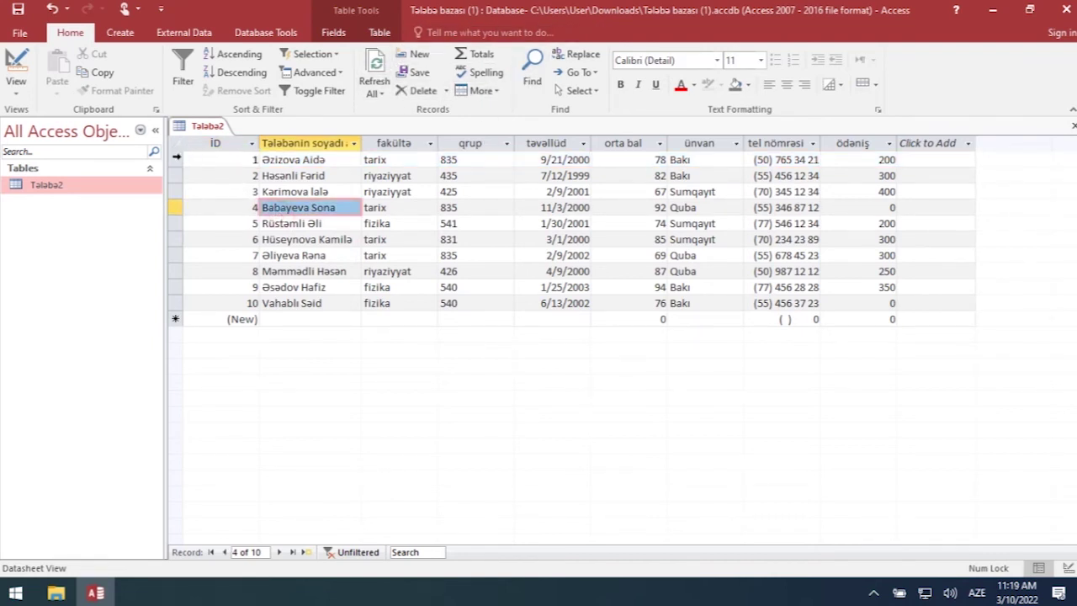
left_click(176, 158)
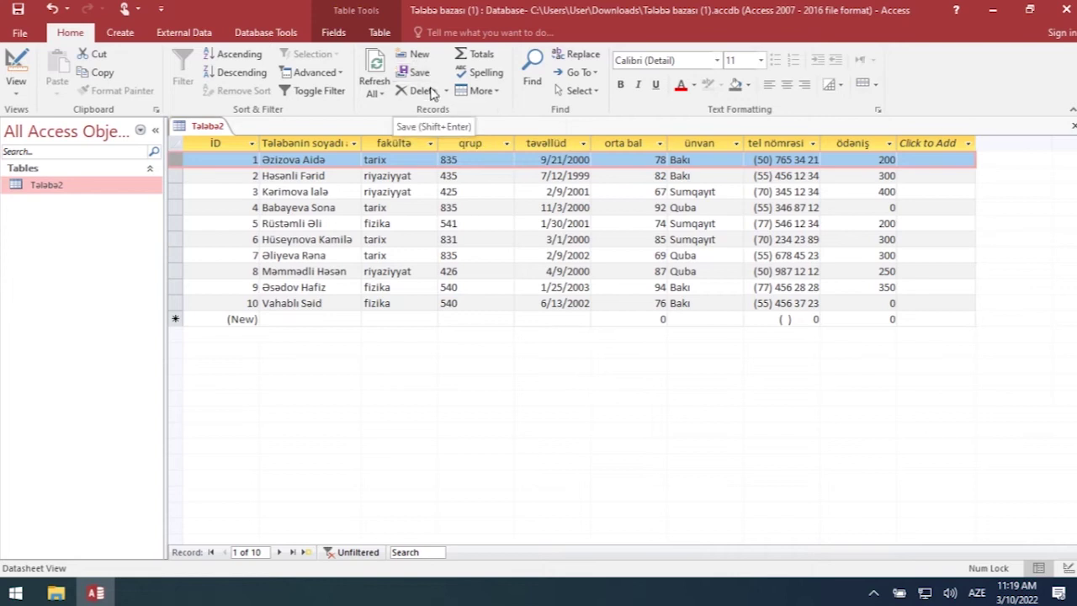
left_click(497, 223)
left_click(488, 90)
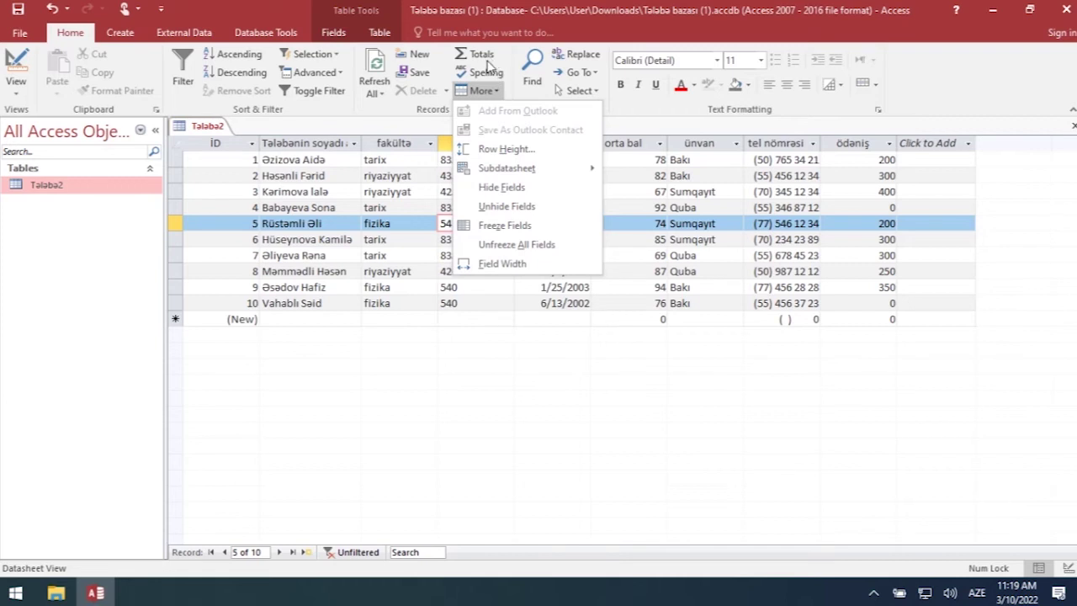
- Add a Totals row under the ten records and check the grup and surname total choices without picking any
left_click(477, 317)
left_click(472, 318)
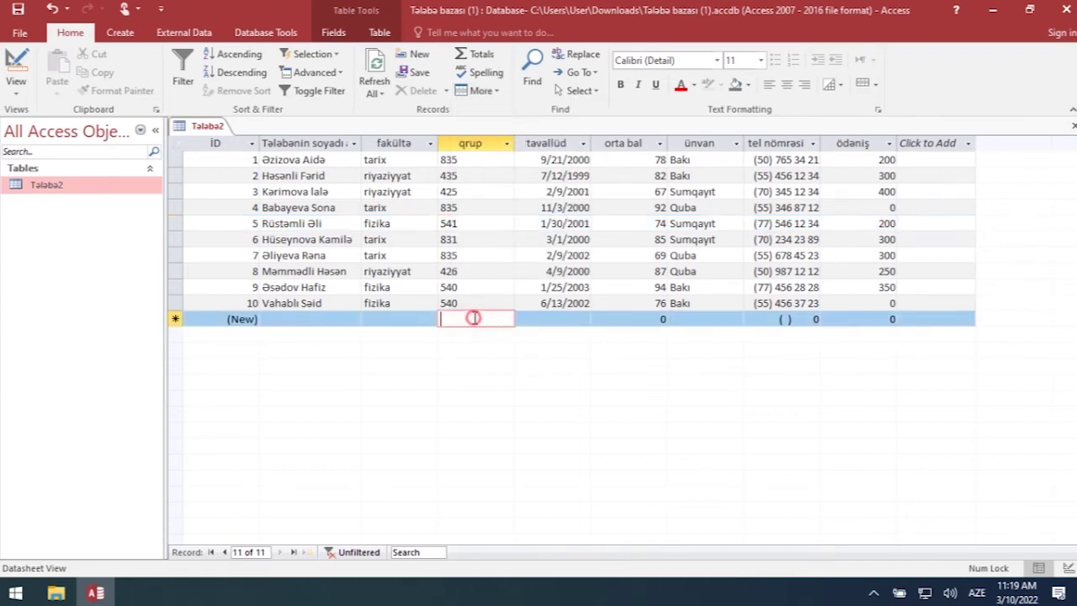
left_click(478, 54)
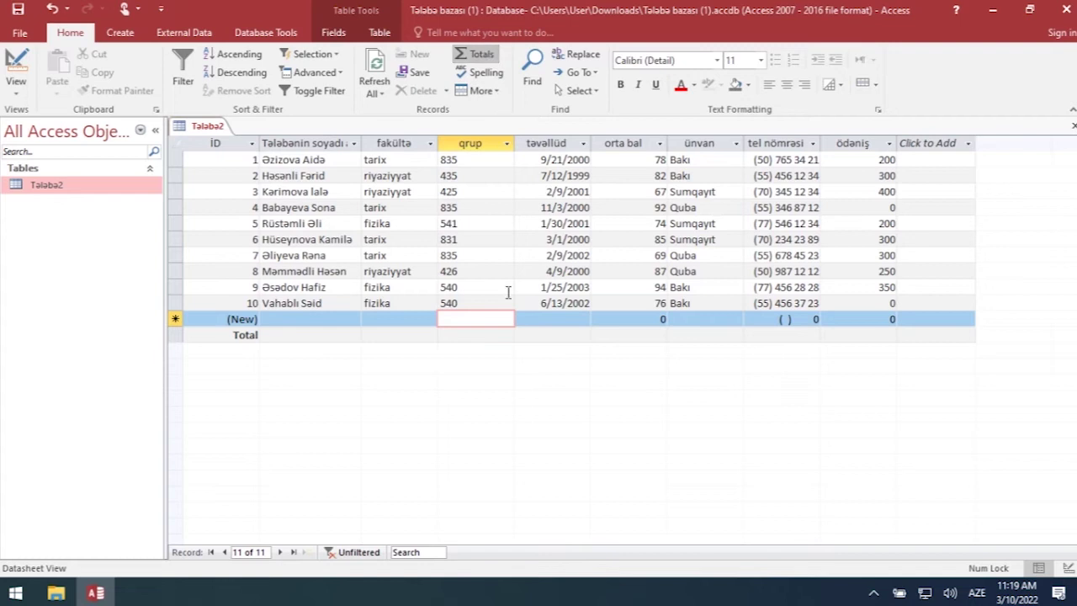
left_click(447, 335)
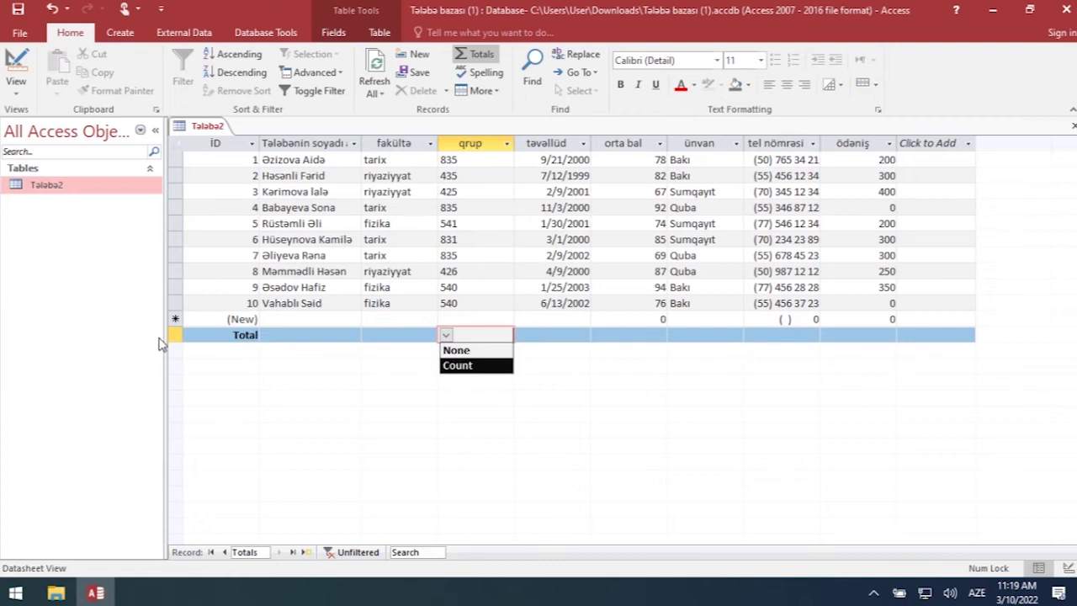
key("Escape")
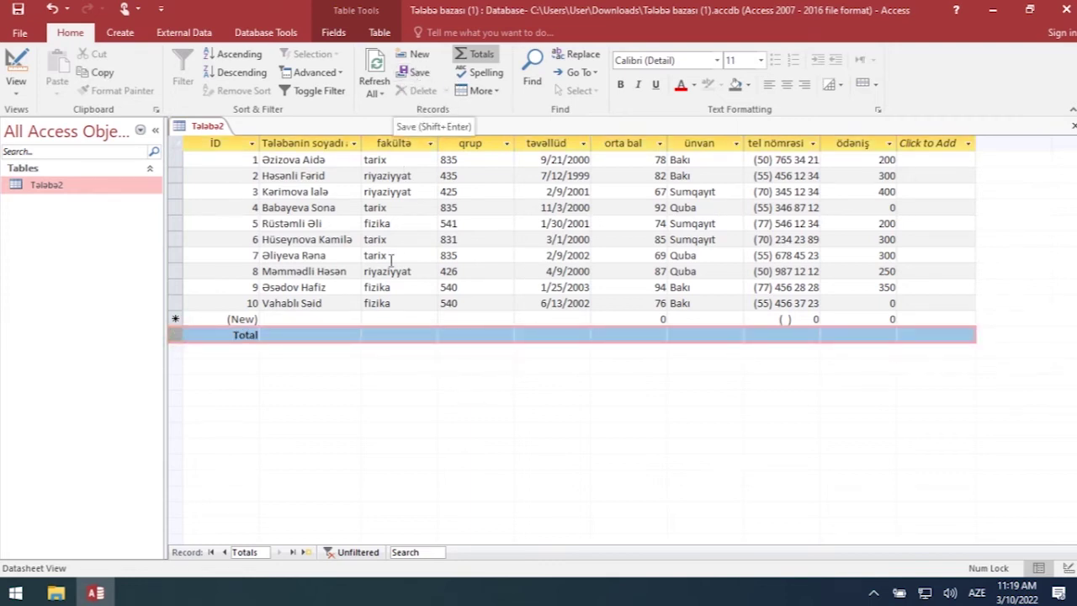
left_click(334, 335)
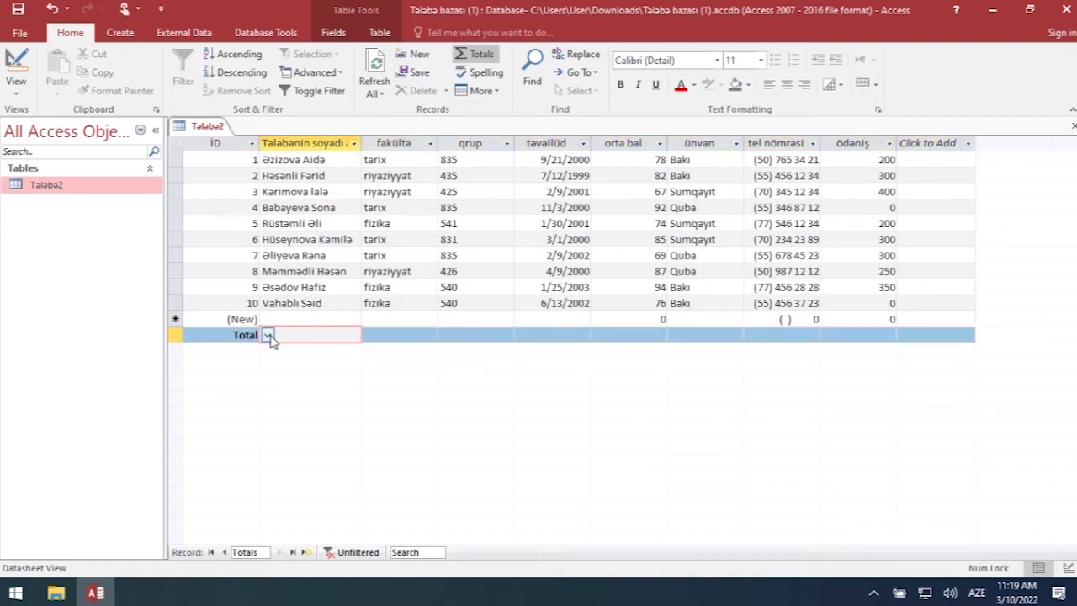
left_click(269, 336)
left_click(457, 387)
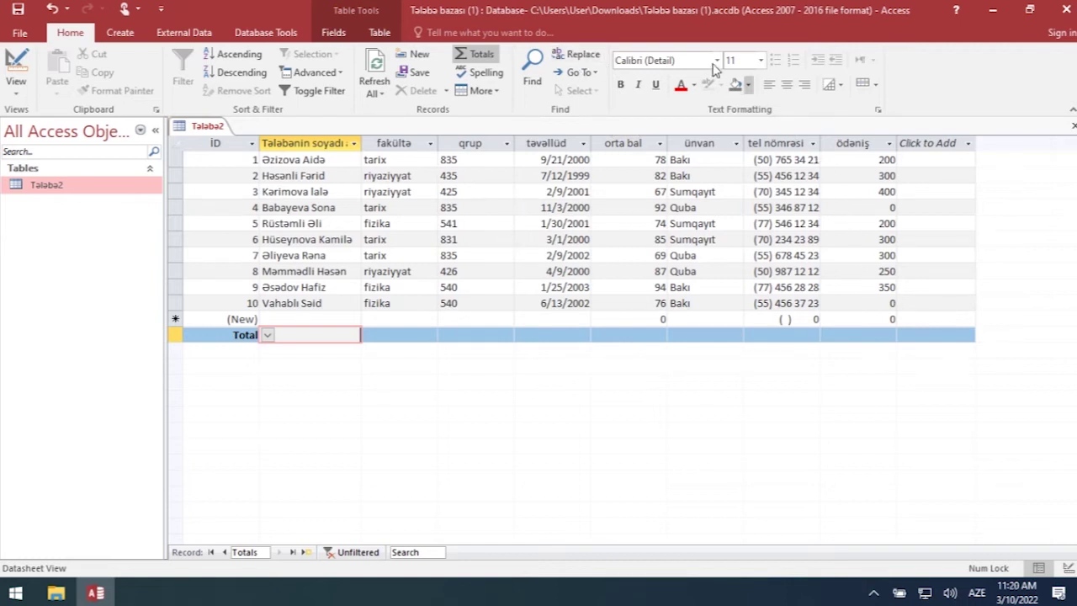
left_click(426, 204)
left_click(282, 175)
left_click_drag(264, 159, 326, 160)
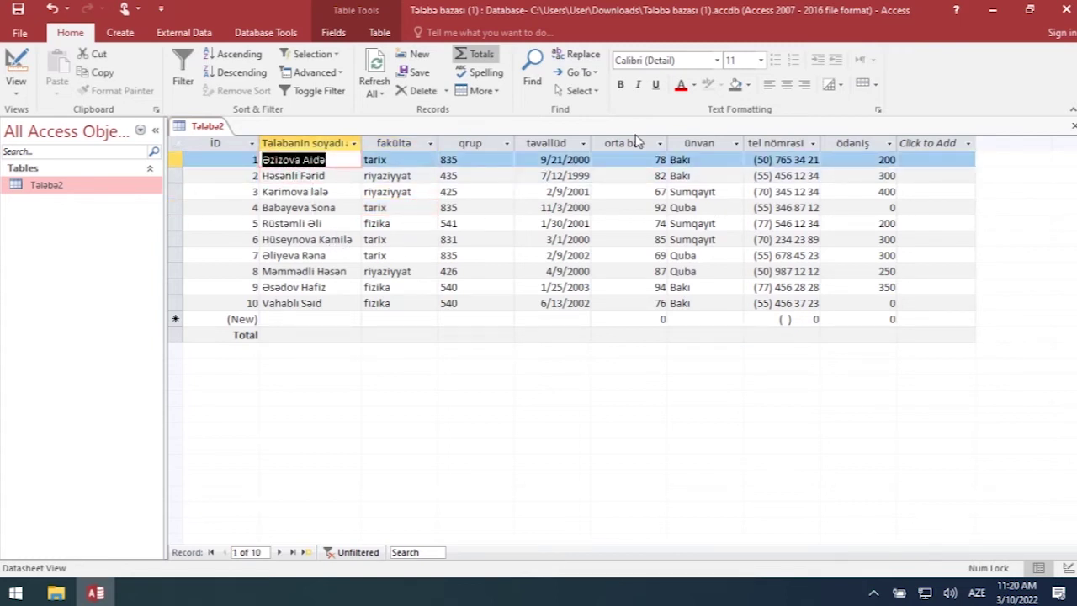
left_click(680, 84)
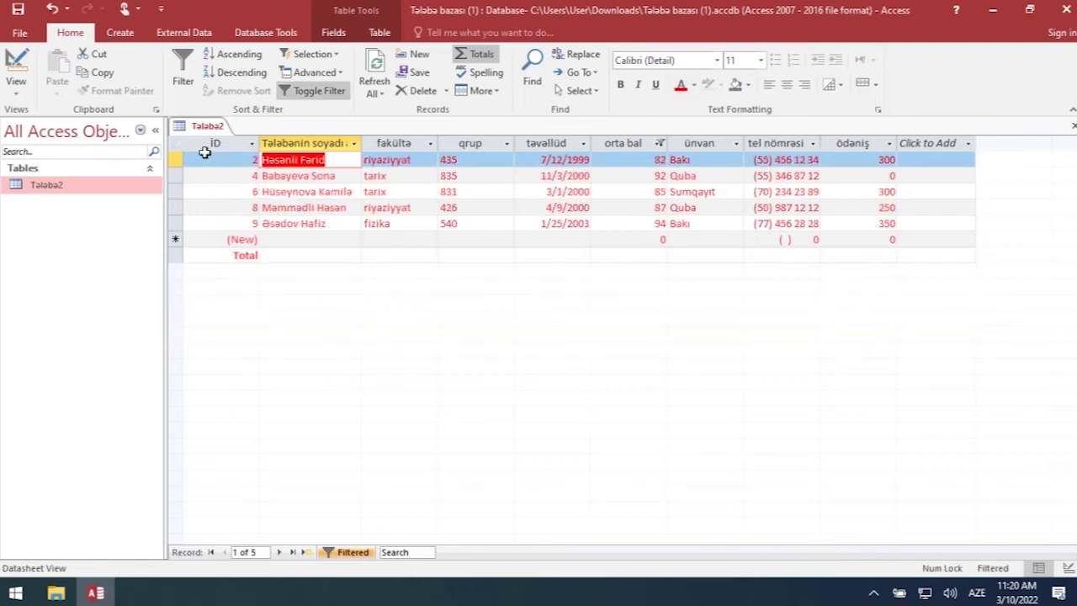
left_click(52, 10)
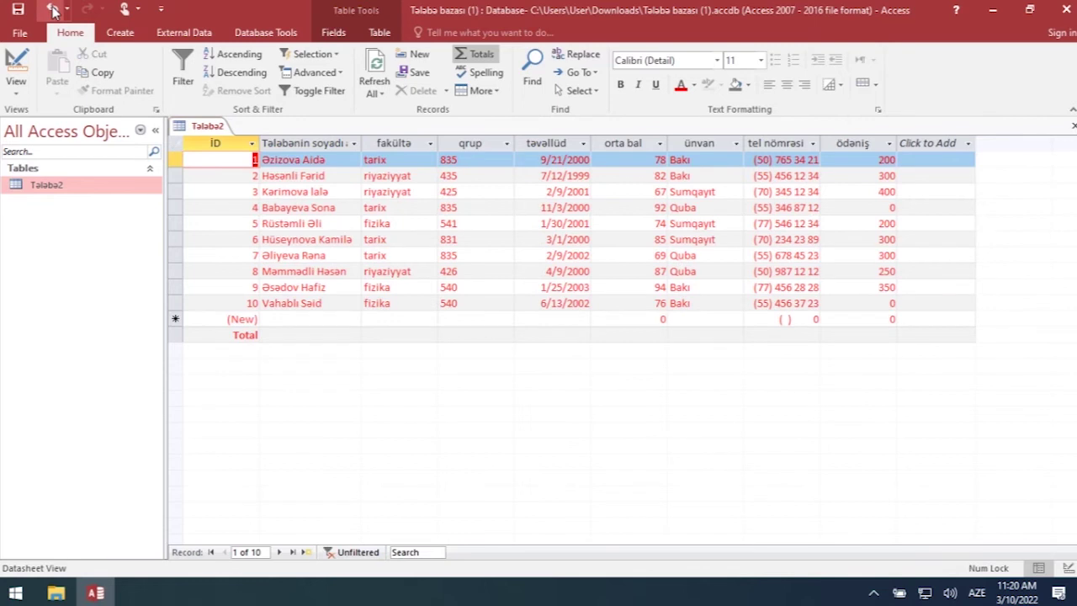
left_click(52, 10)
left_click(52, 10)
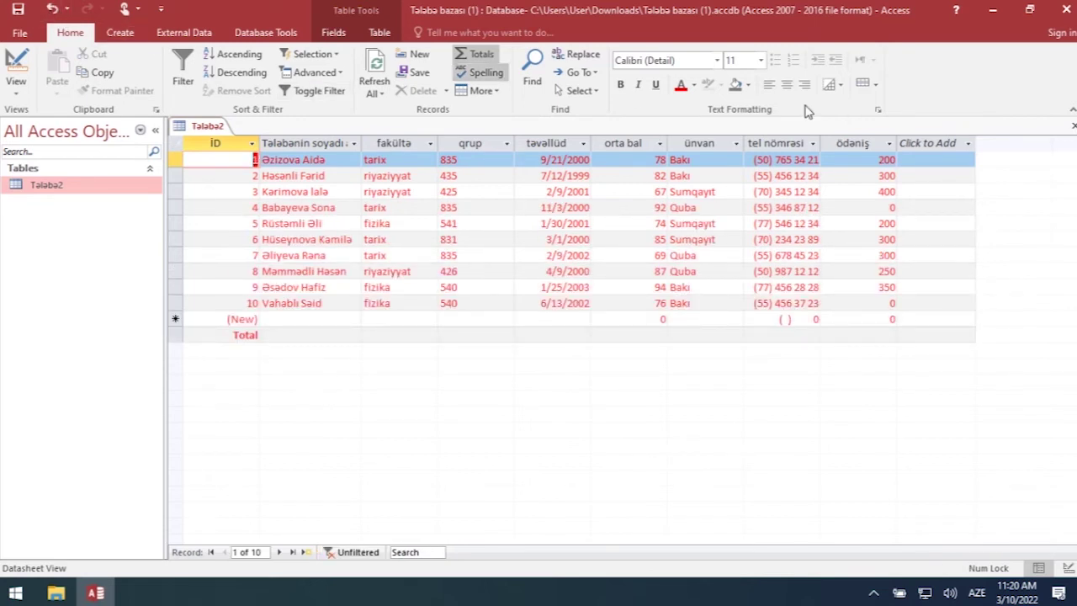
left_click(693, 85)
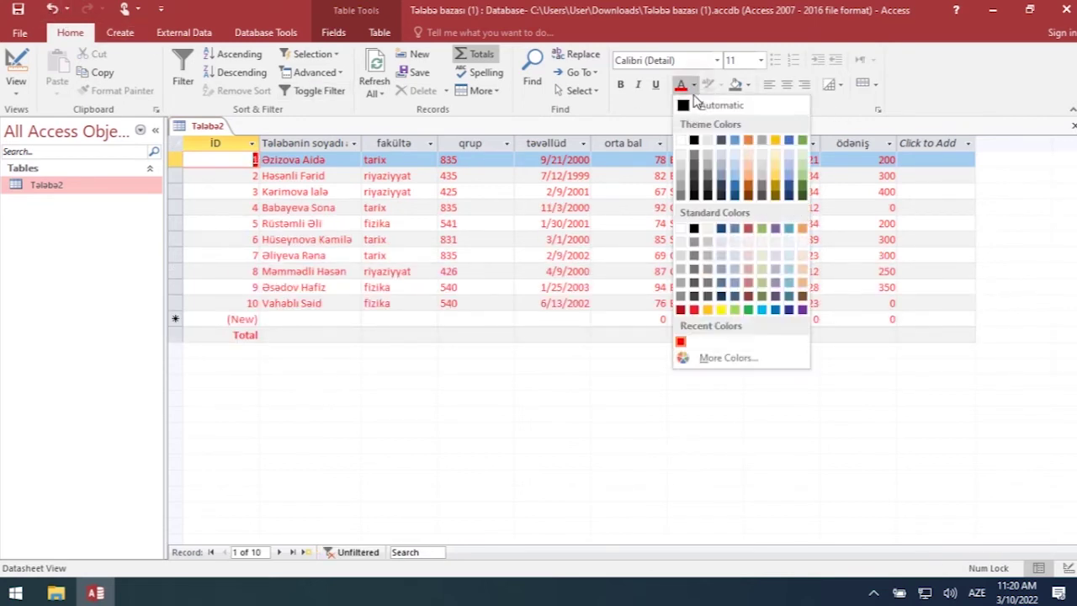
left_click(698, 140)
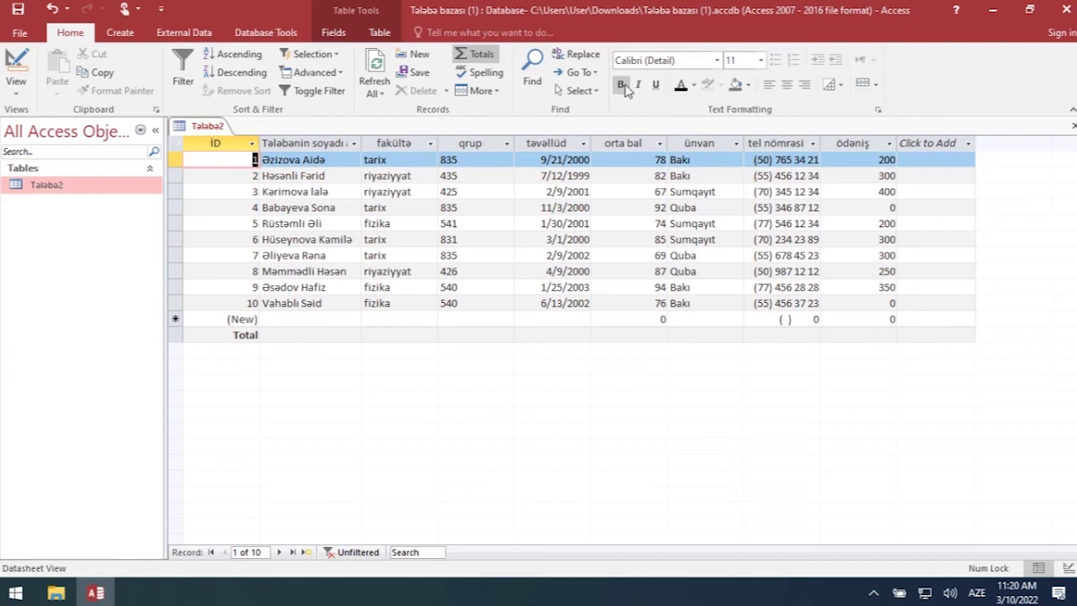
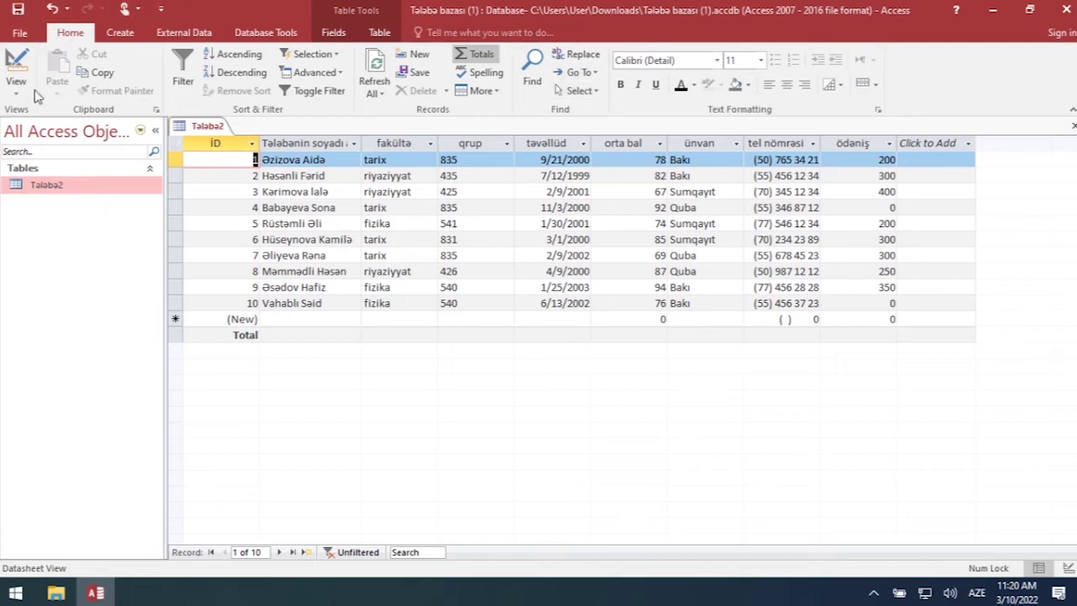
- On the Create ribbon, display the Application Parts gallery and then dismiss it
left_click(120, 33)
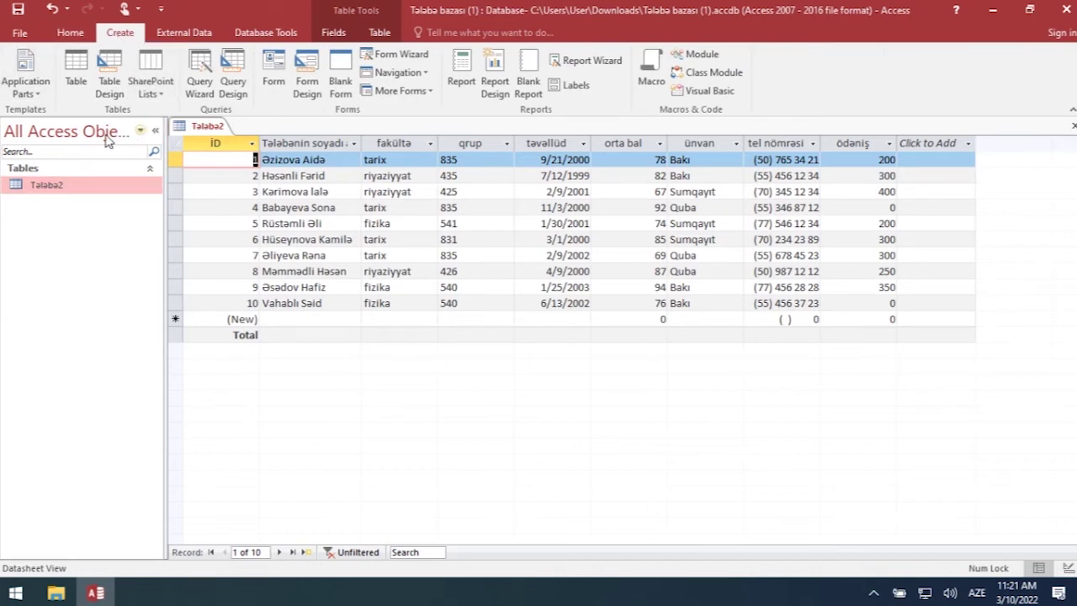
left_click(40, 98)
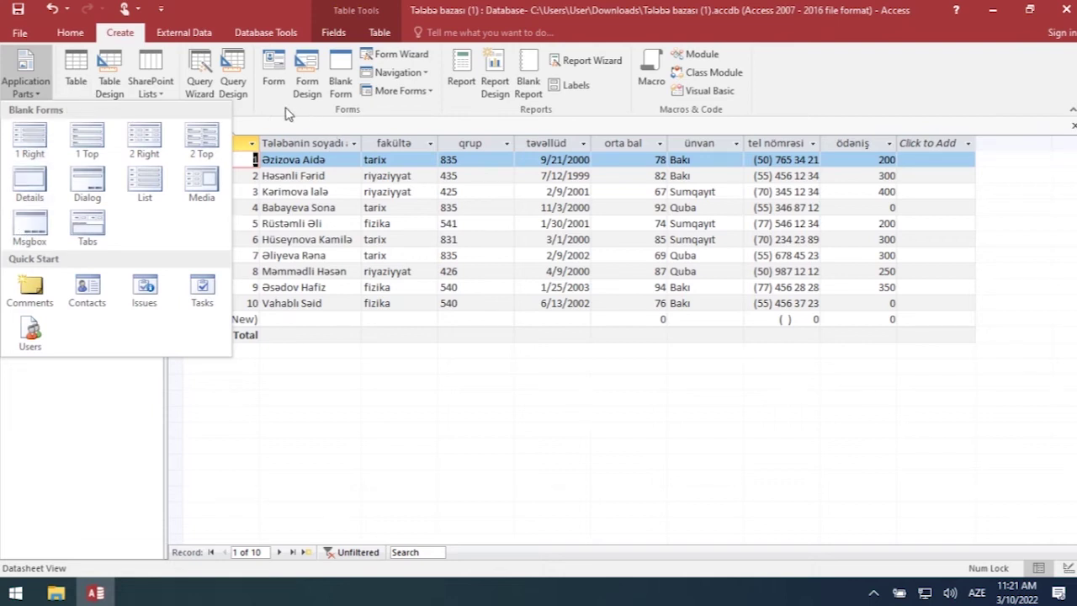
left_click(288, 111)
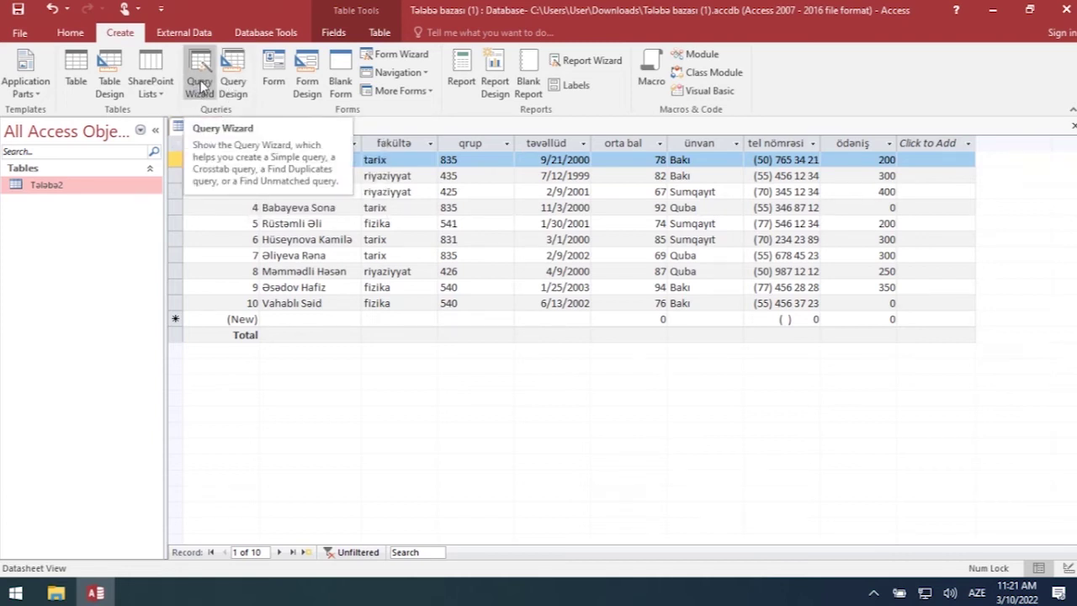
- Save the Talaba2 table and launch the Simple Query Wizard with Talaba2 as its source
left_click(201, 82)
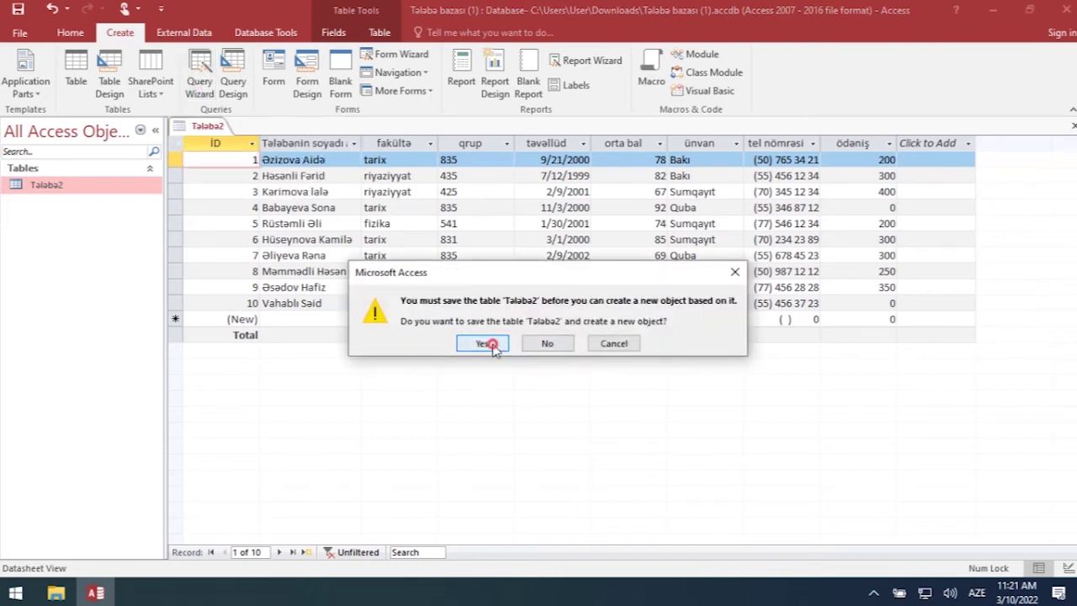
left_click(492, 345)
left_click(609, 376)
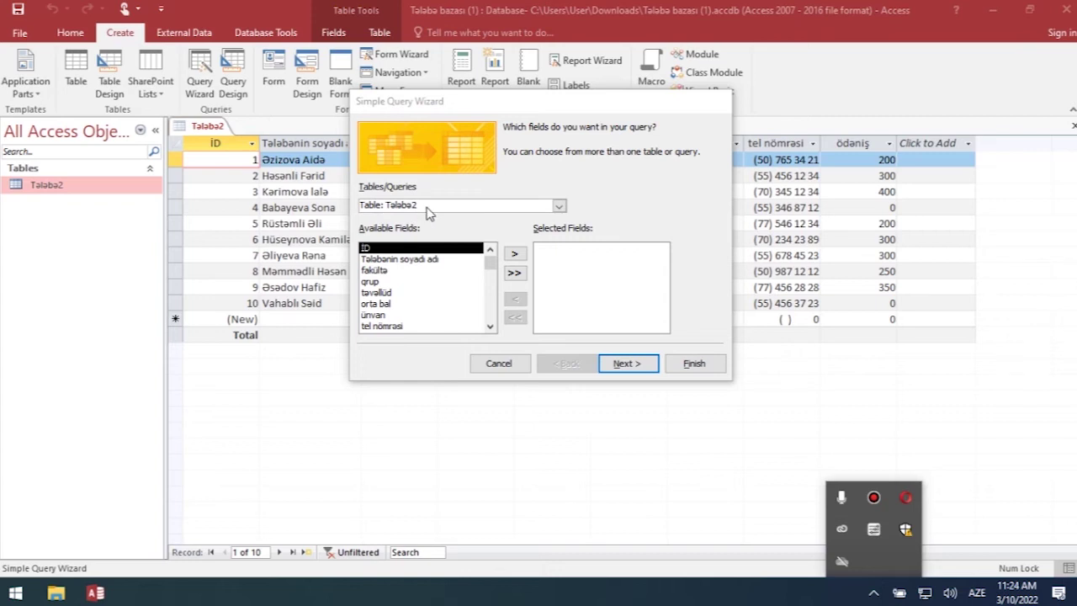
left_click(557, 207)
- Try adding and removing Tələbənin soyadı adı and all Talaba2 fields, leaving none selected
left_click(558, 207)
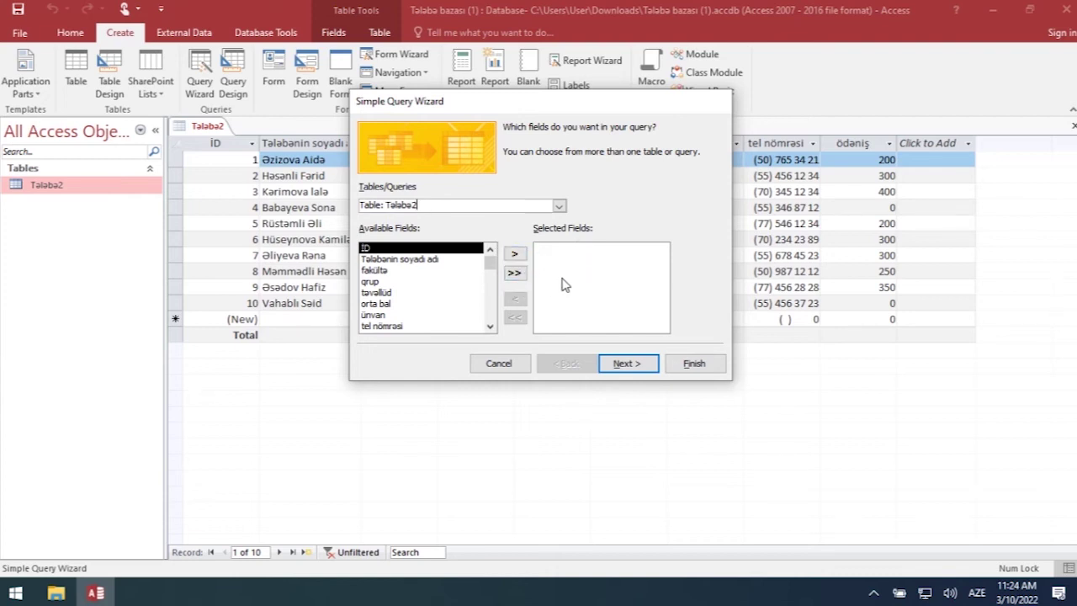
left_click(425, 261)
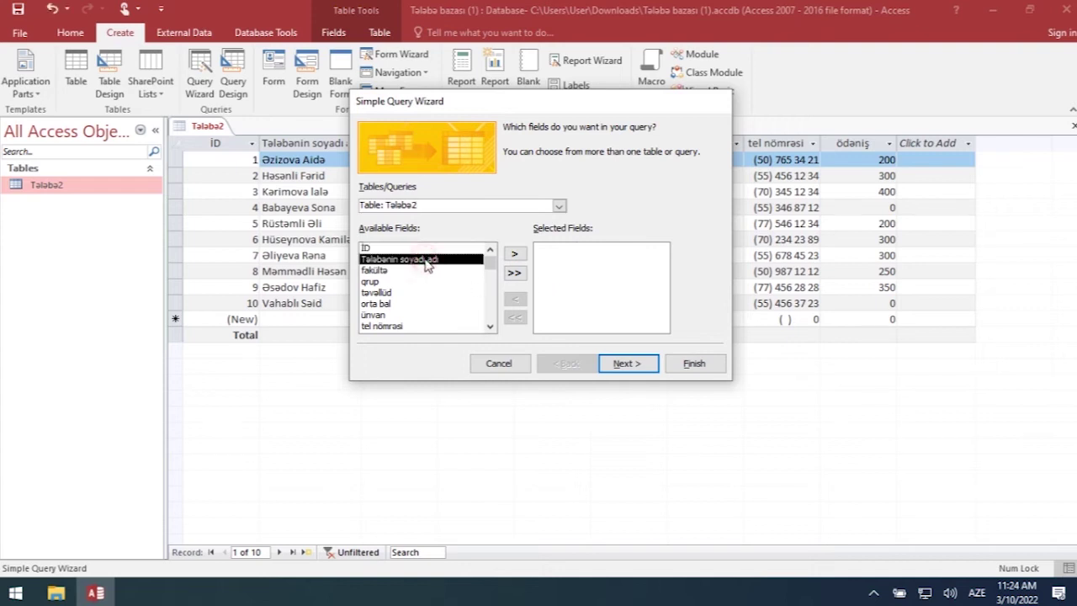
left_click(517, 256)
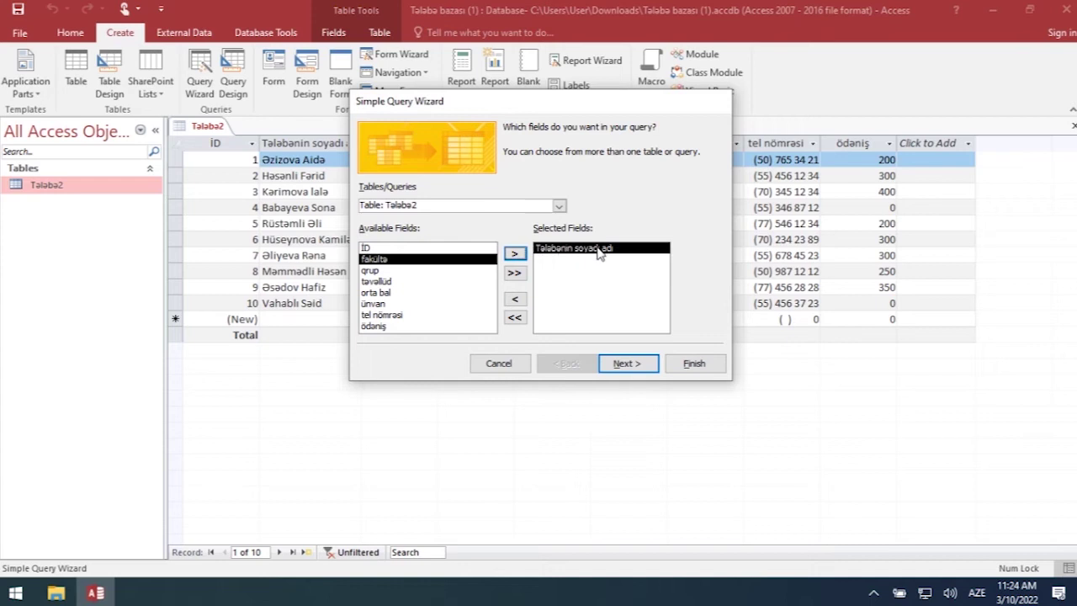
left_click(516, 301)
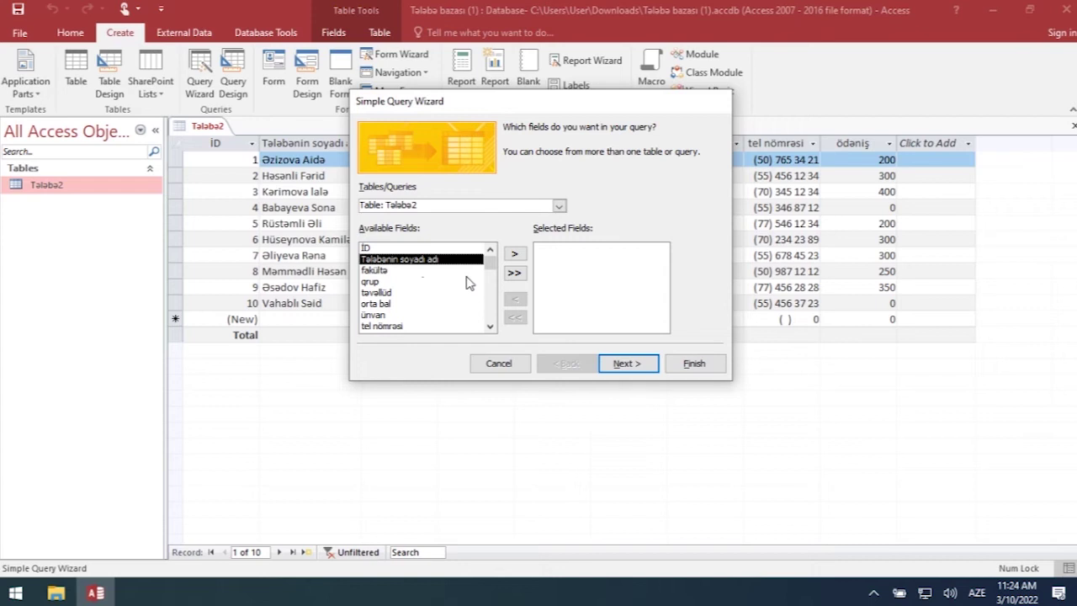
left_click(515, 274)
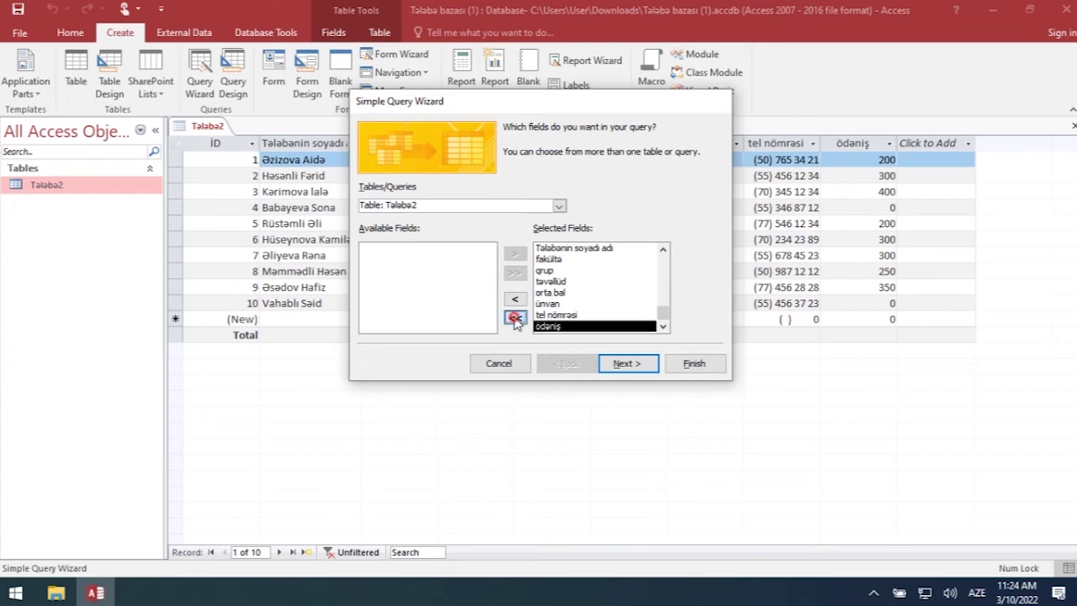
left_click(515, 317)
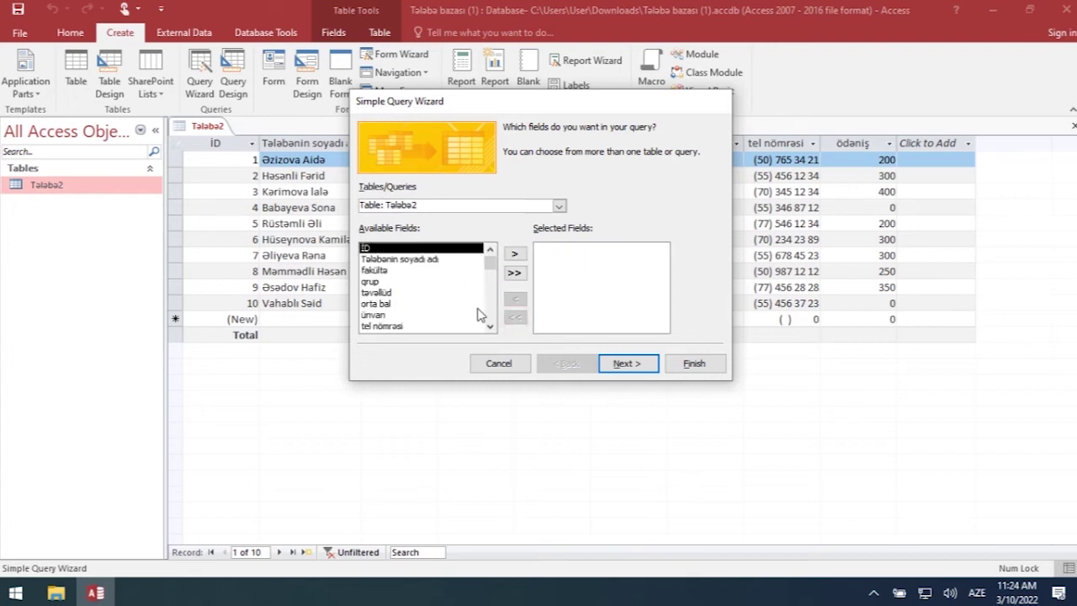
- Select Tələbənin soyadı adı, fakültə, orta bal and ünvan as query fields and continue
left_click(403, 260)
left_click(515, 253)
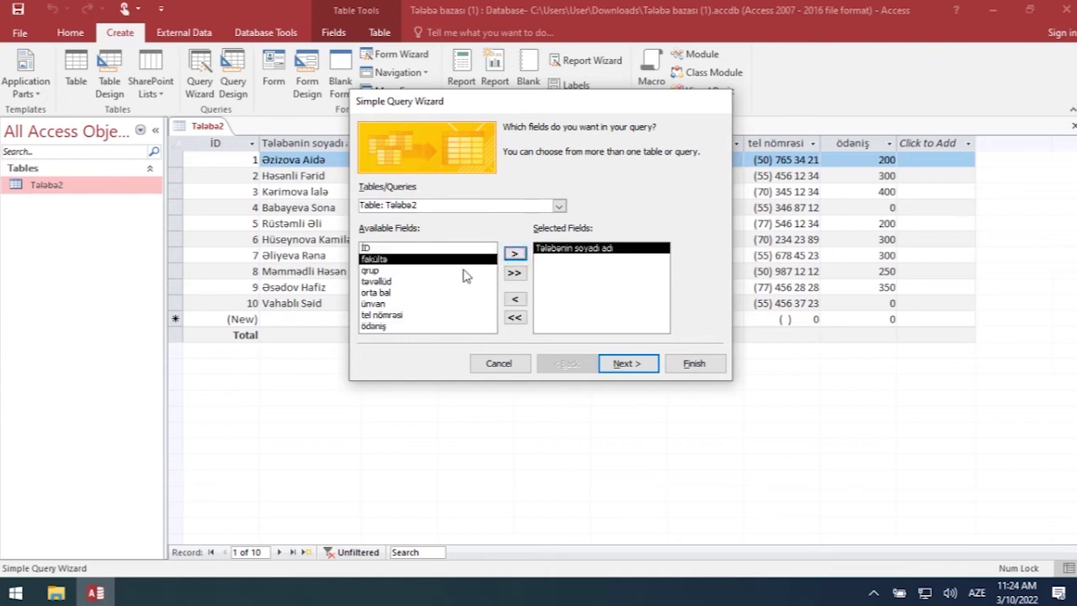
left_click(376, 271)
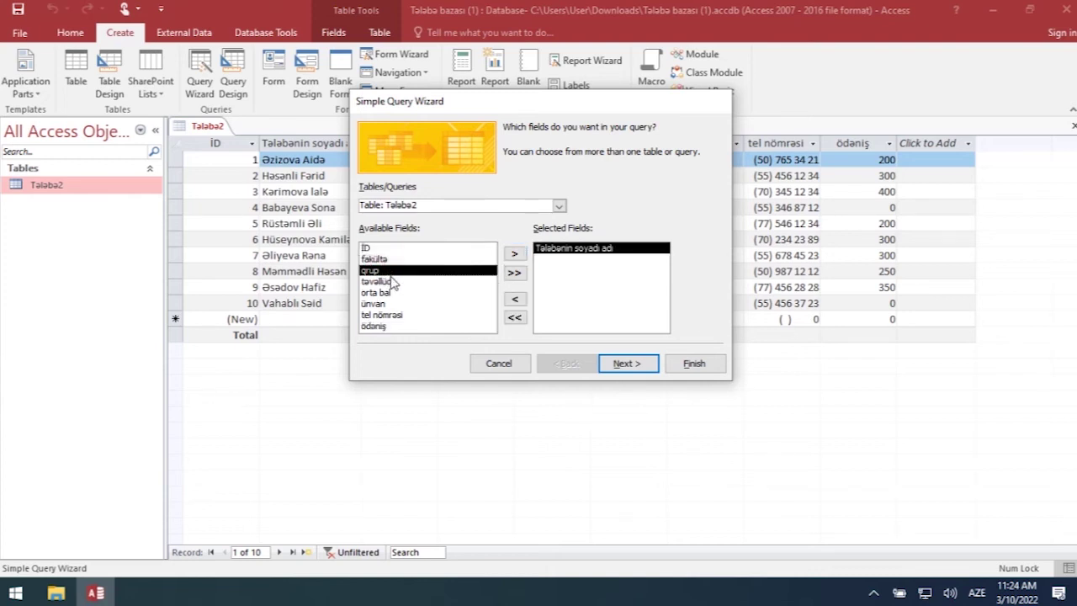
left_click(395, 259)
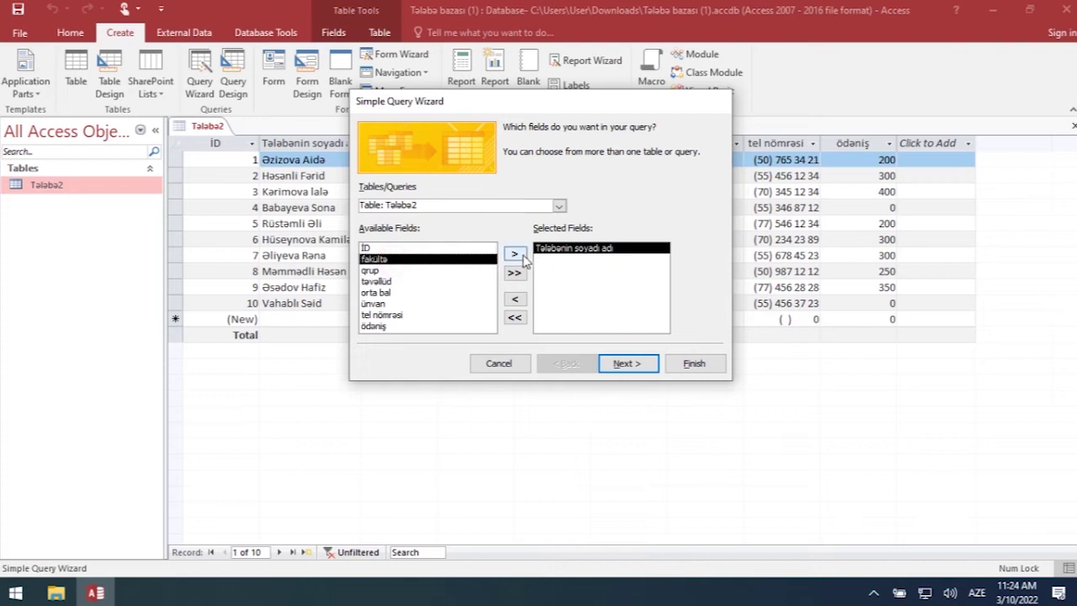
left_click(515, 253)
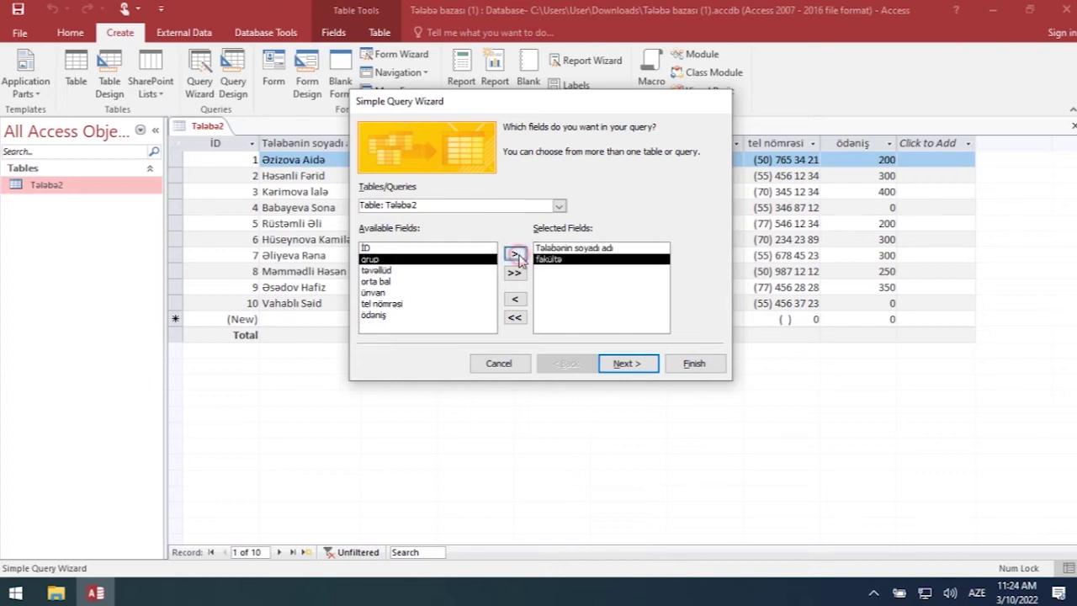
left_click(392, 282)
left_click(515, 253)
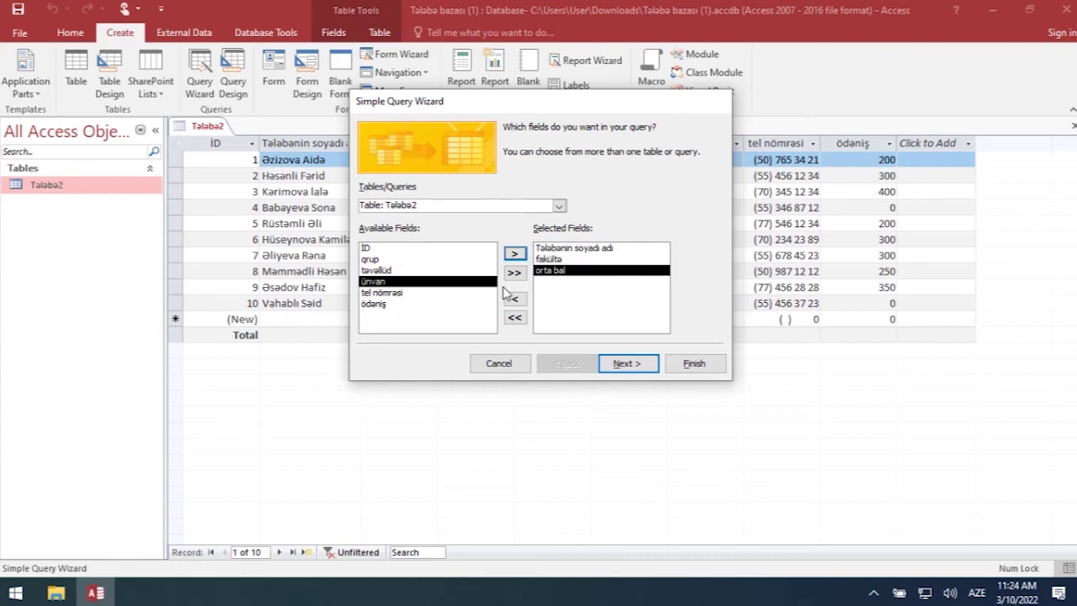
left_click(523, 256)
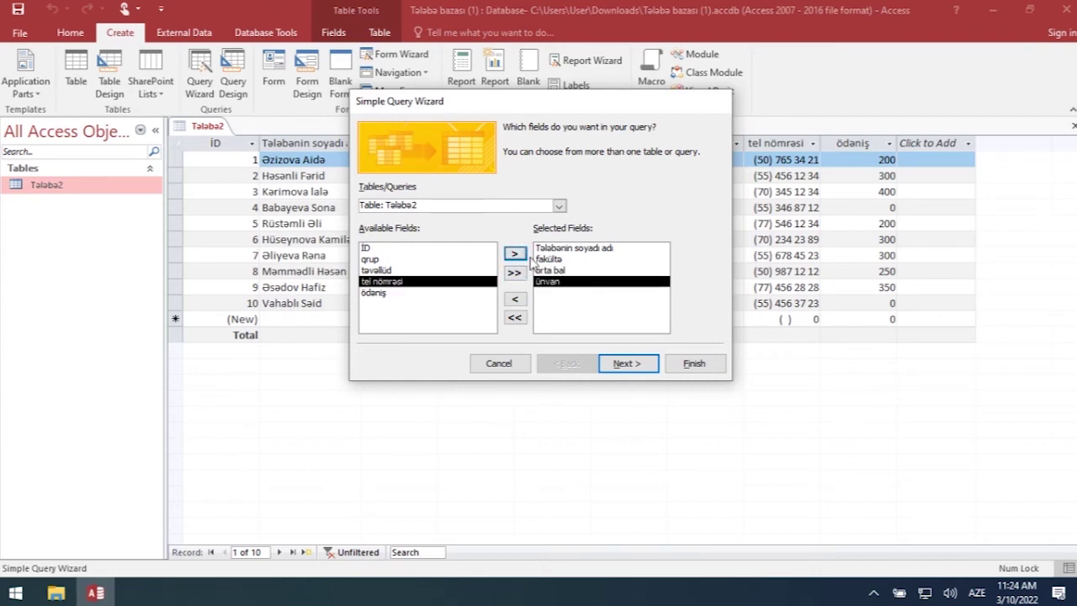
left_click(621, 364)
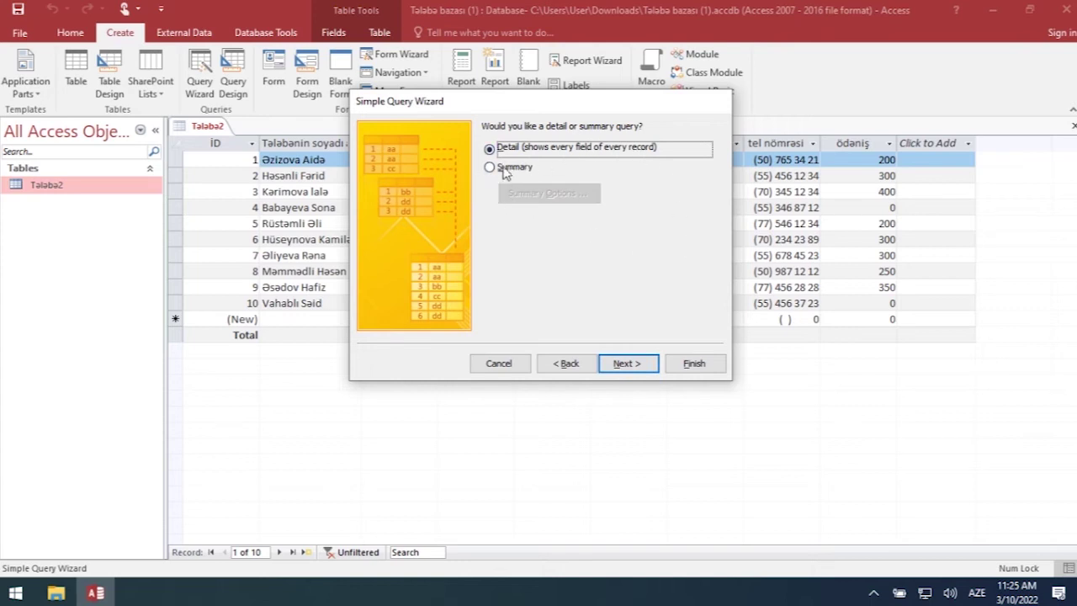
- Finish Talaba2 Query as a detail query, then begin a blank Query Design with Show Table moved aside
left_click(628, 363)
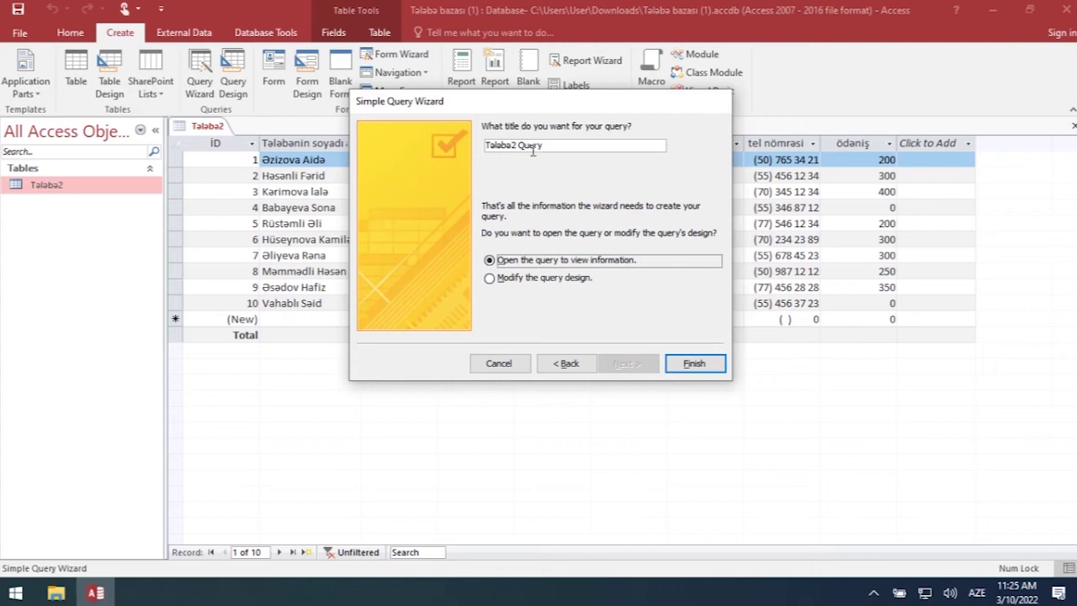
left_click(693, 364)
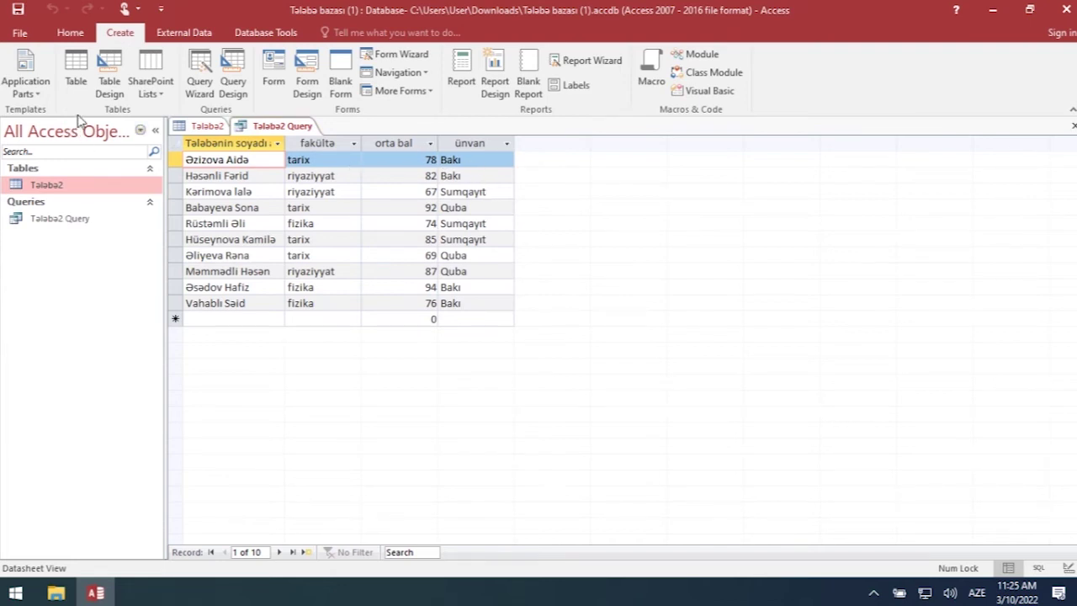
left_click(233, 92)
left_click_drag(545, 171, 835, 64)
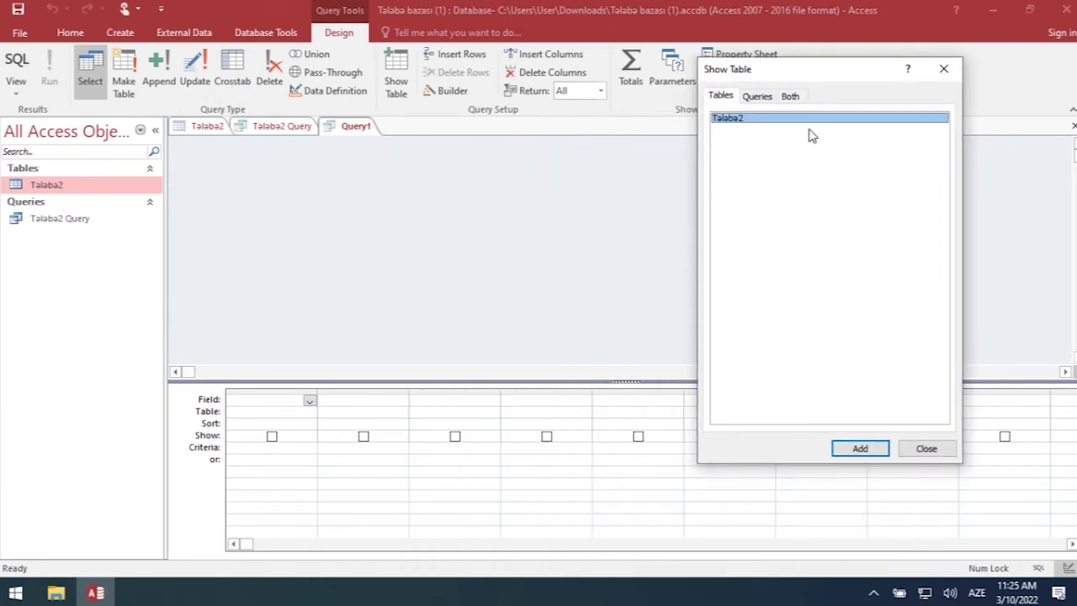
left_click(944, 69)
left_click(295, 277)
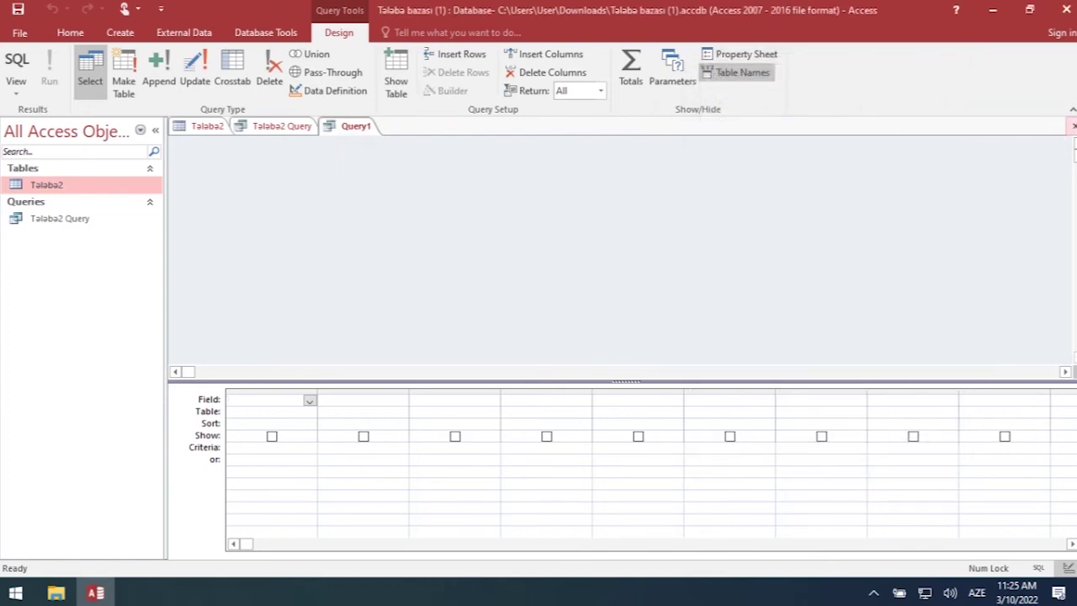
right_click(345, 128)
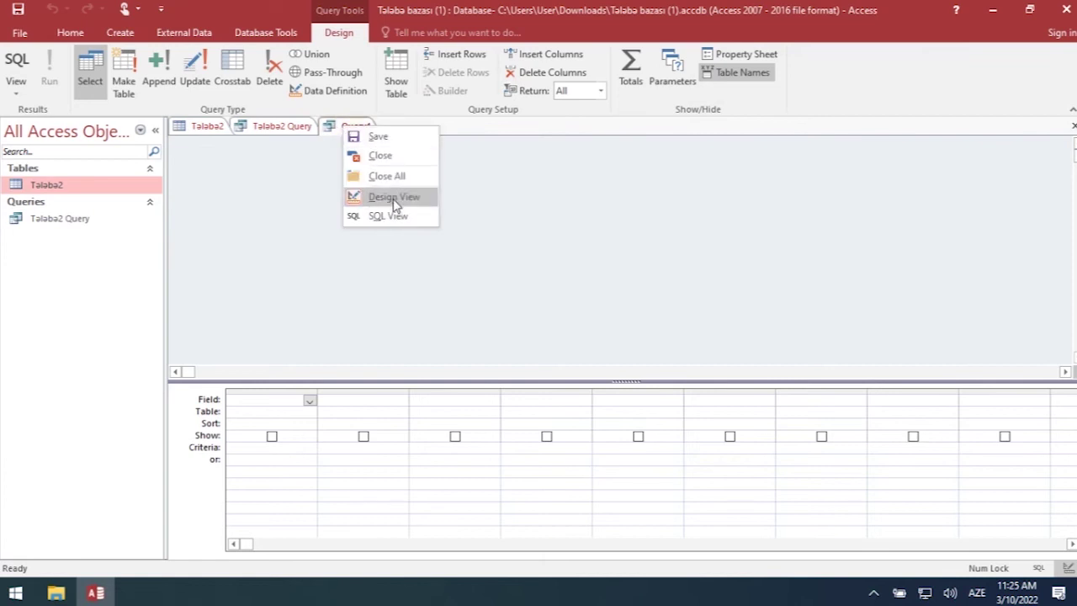
left_click(385, 172)
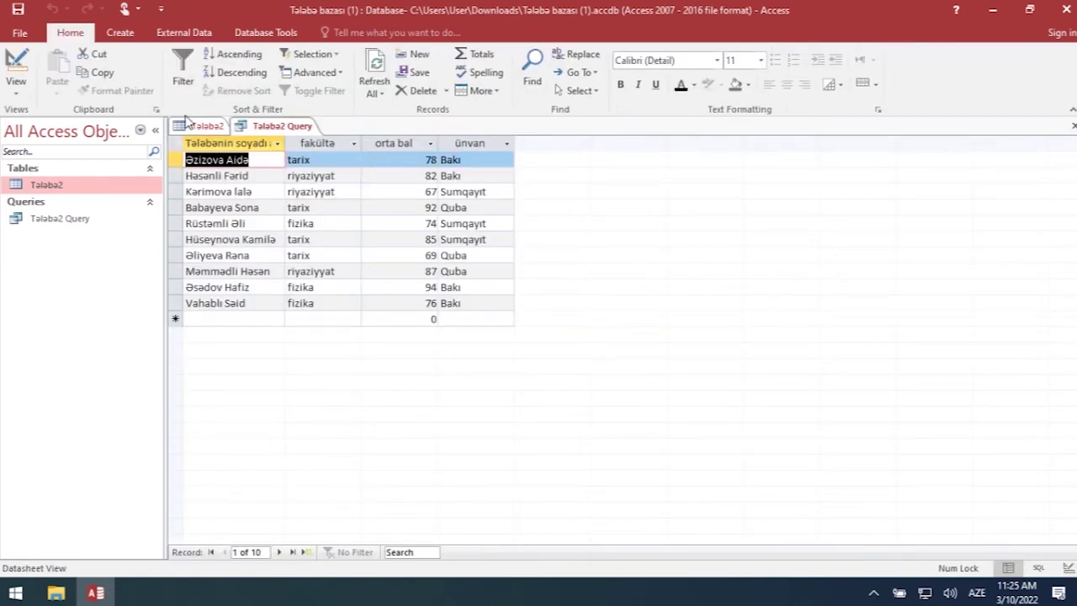
left_click(121, 33)
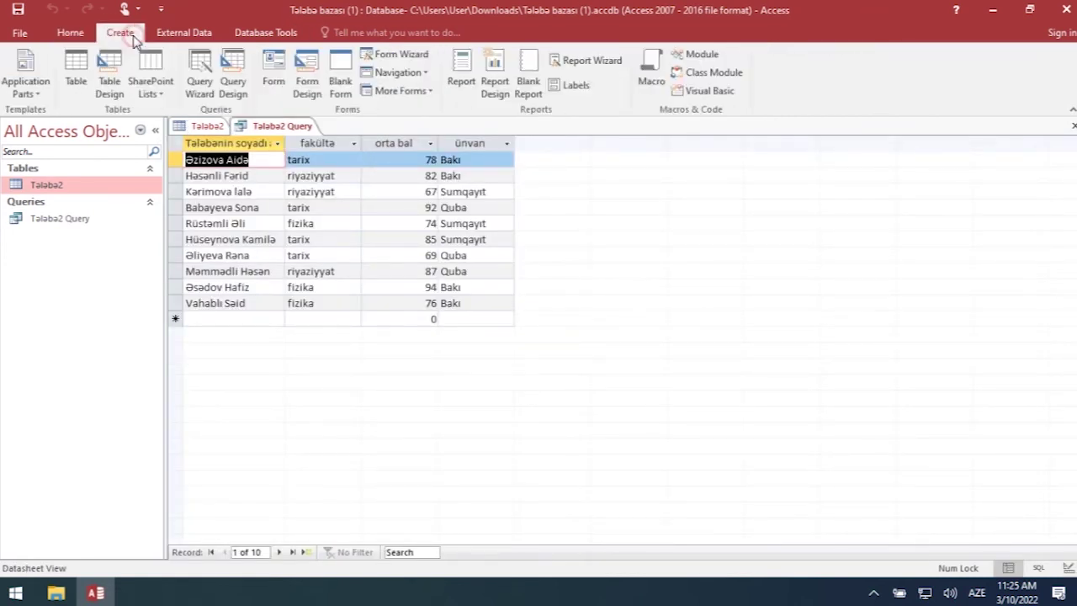
left_click(239, 92)
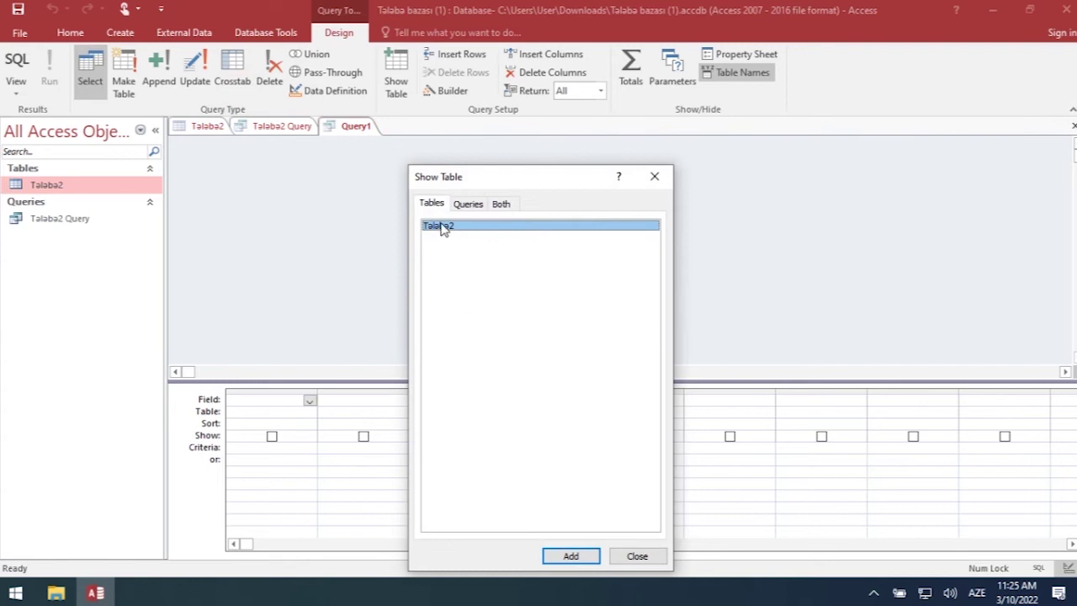
- Add Talaba2 to Query1 and fill the first two columns with Tələbənin soyadı adı and fakültə
double_click(441, 228)
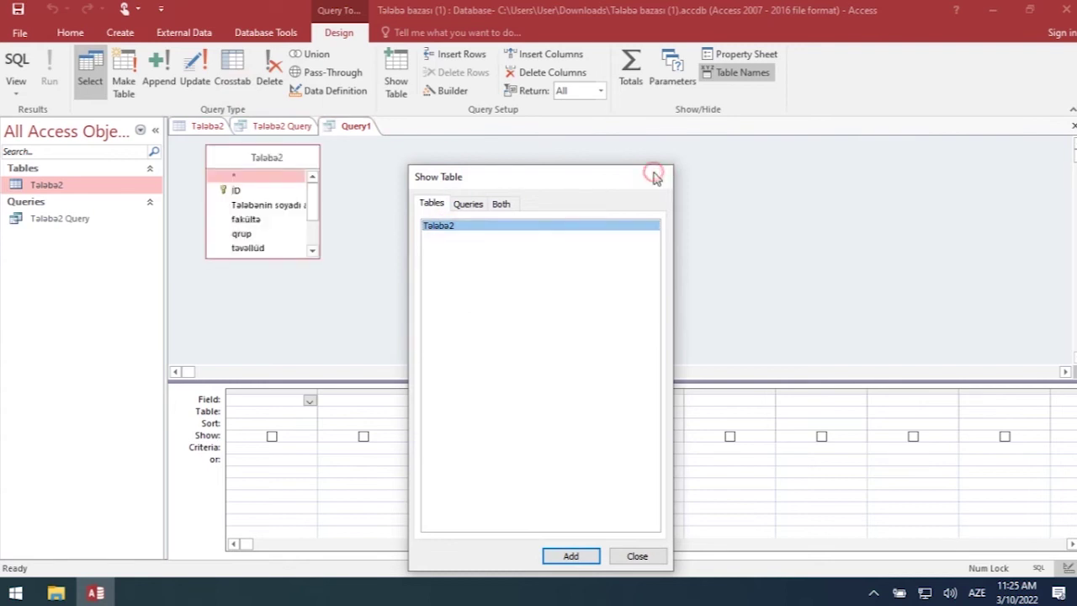
left_click(654, 178)
left_click_drag(314, 204, 329, 177)
left_click(309, 400)
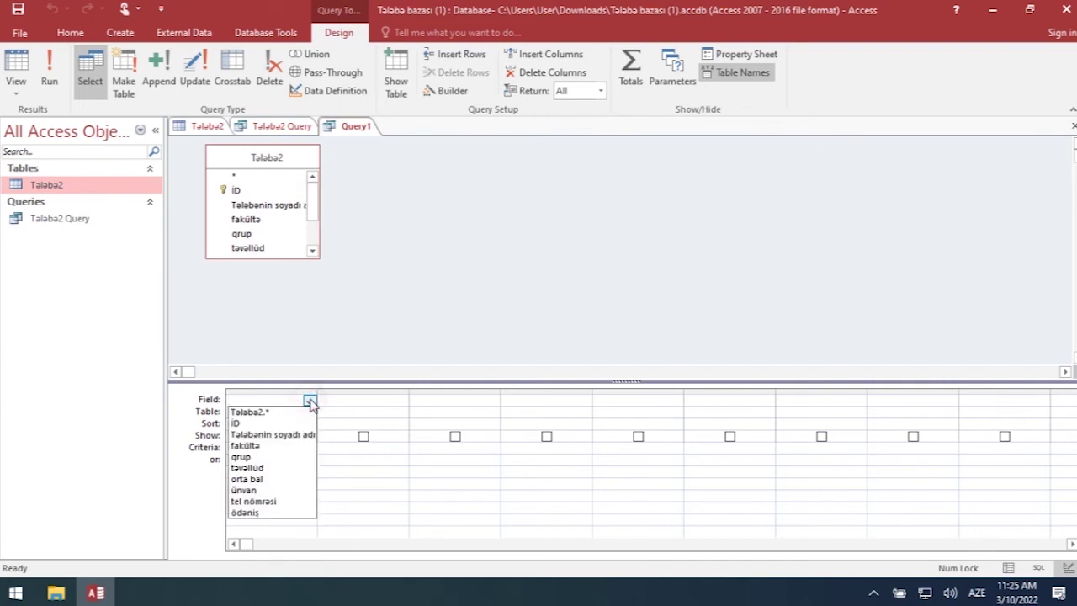
left_click(299, 435)
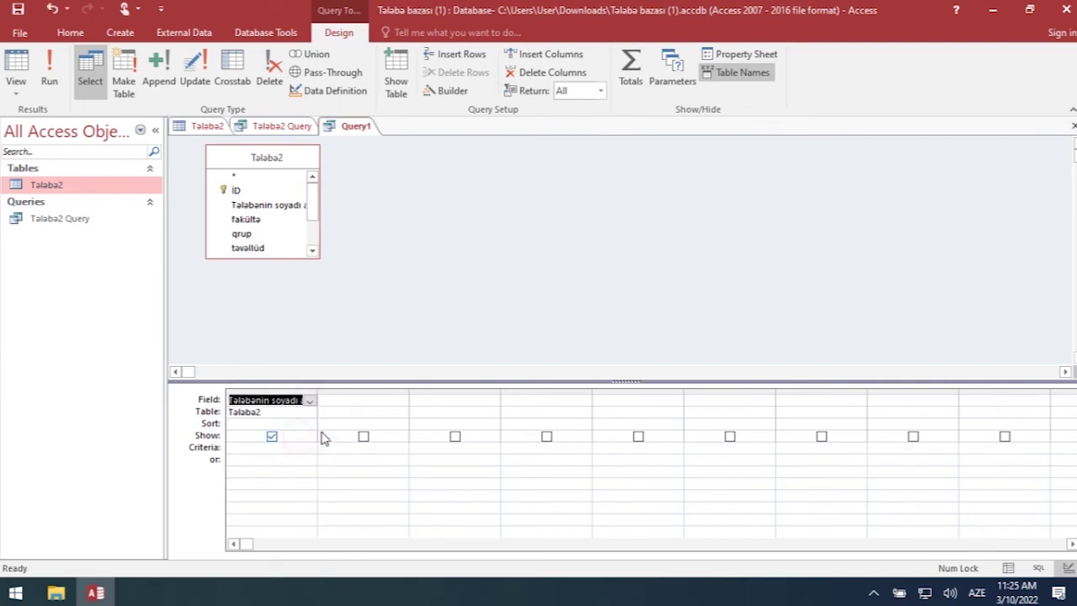
left_click(353, 408)
left_click(384, 400)
left_click(401, 402)
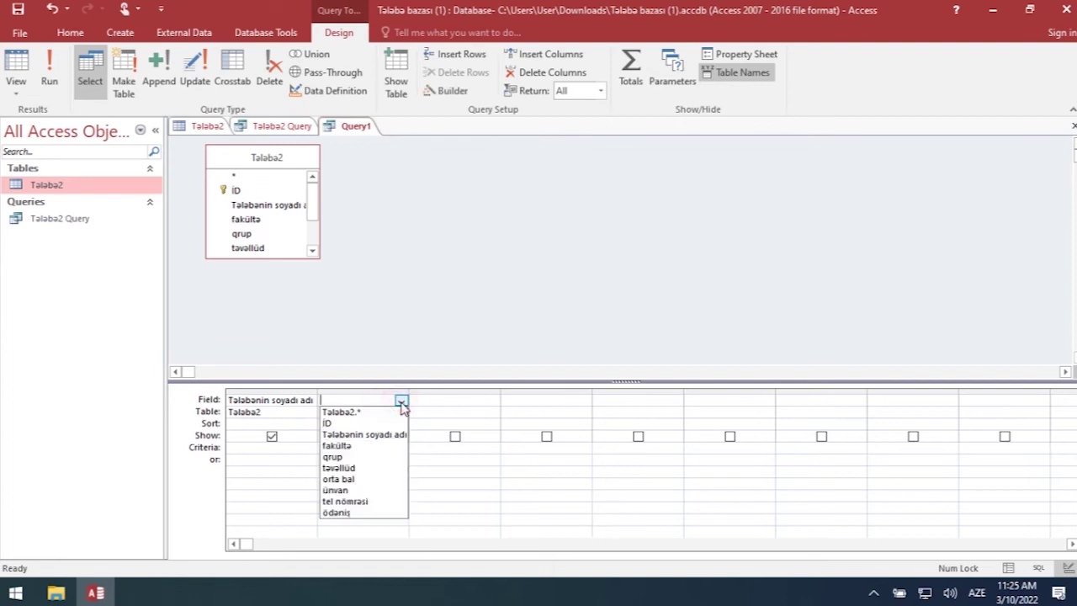
left_click(345, 445)
- Add qrup, orta bal, ünvan and tel nömrəsi as the third to sixth columns
left_click(463, 401)
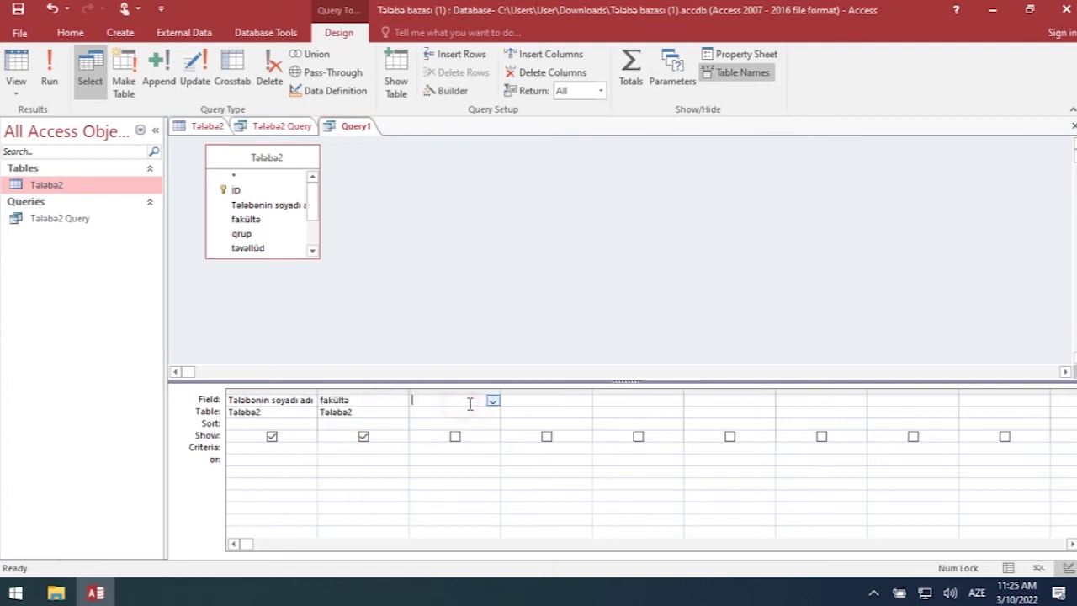
left_click(493, 401)
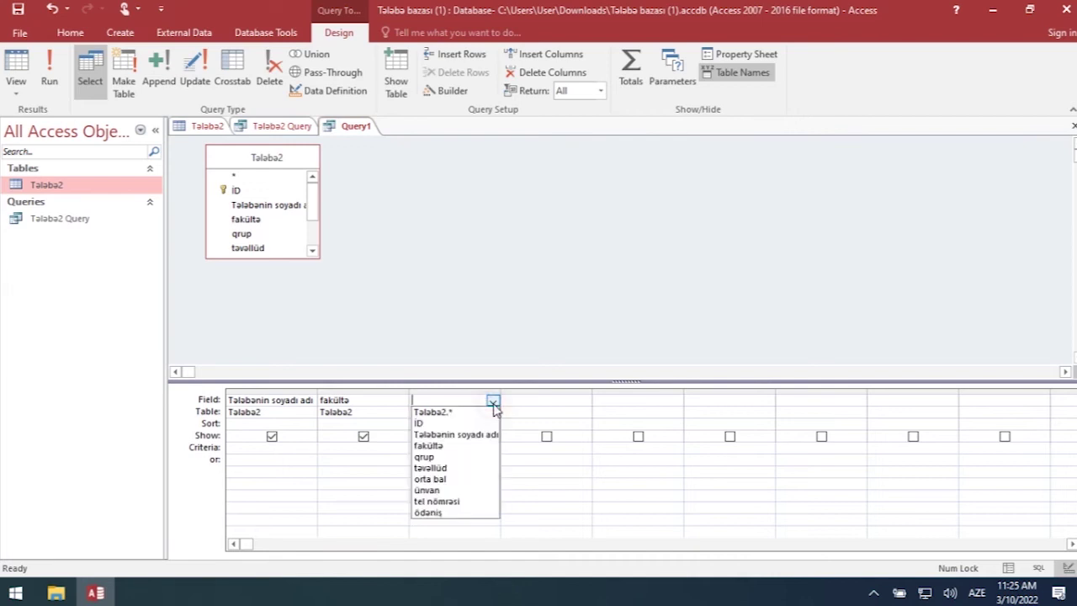
left_click(453, 457)
left_click(540, 399)
left_click(585, 401)
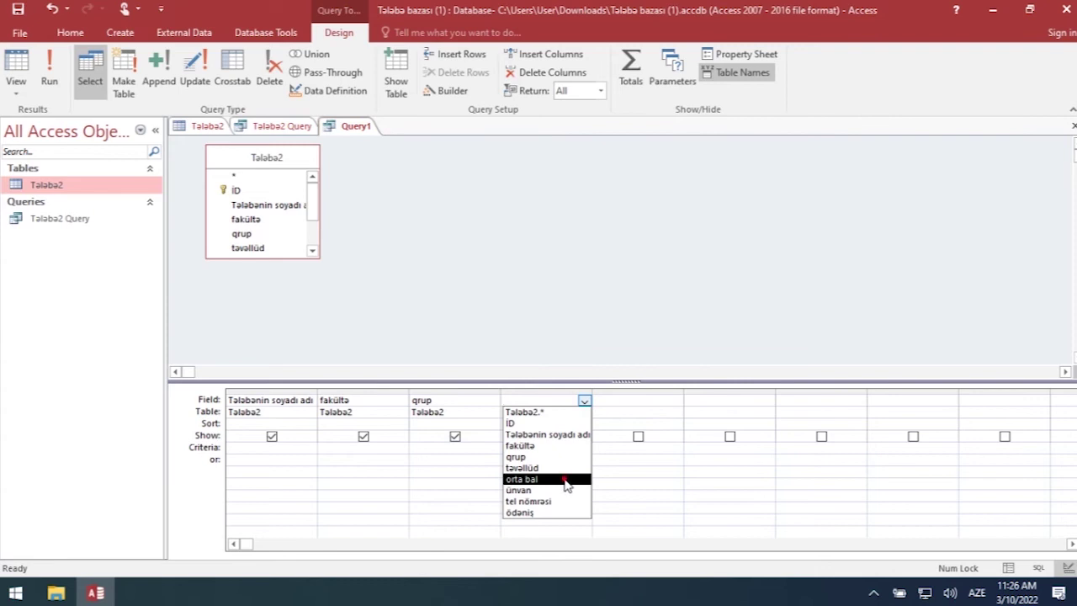
left_click(526, 479)
left_click(650, 397)
left_click(675, 402)
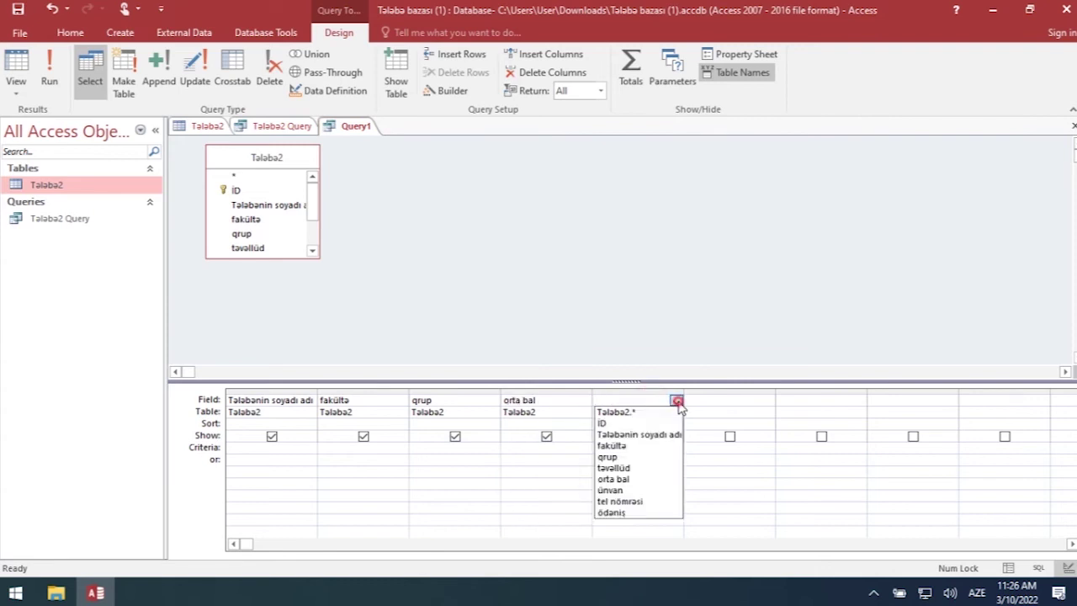
left_click(654, 488)
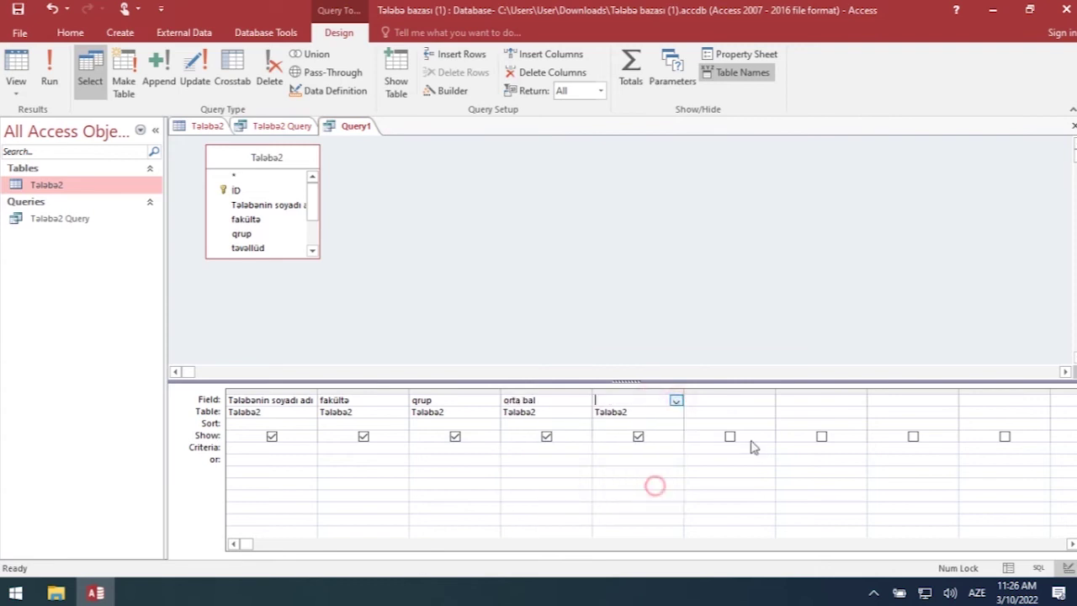
left_click(766, 400)
left_click(767, 402)
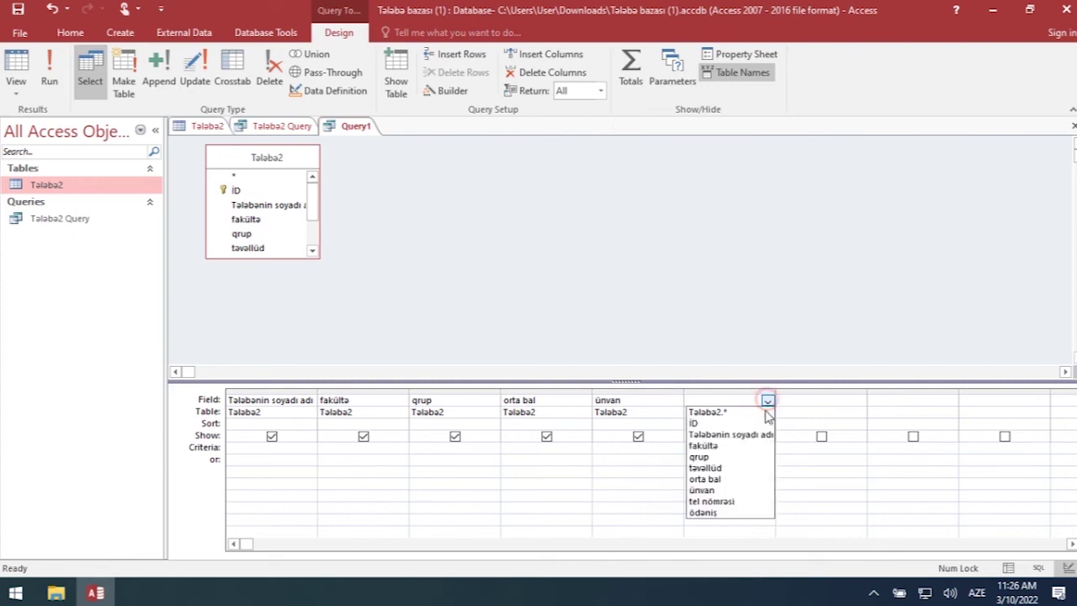
left_click(733, 500)
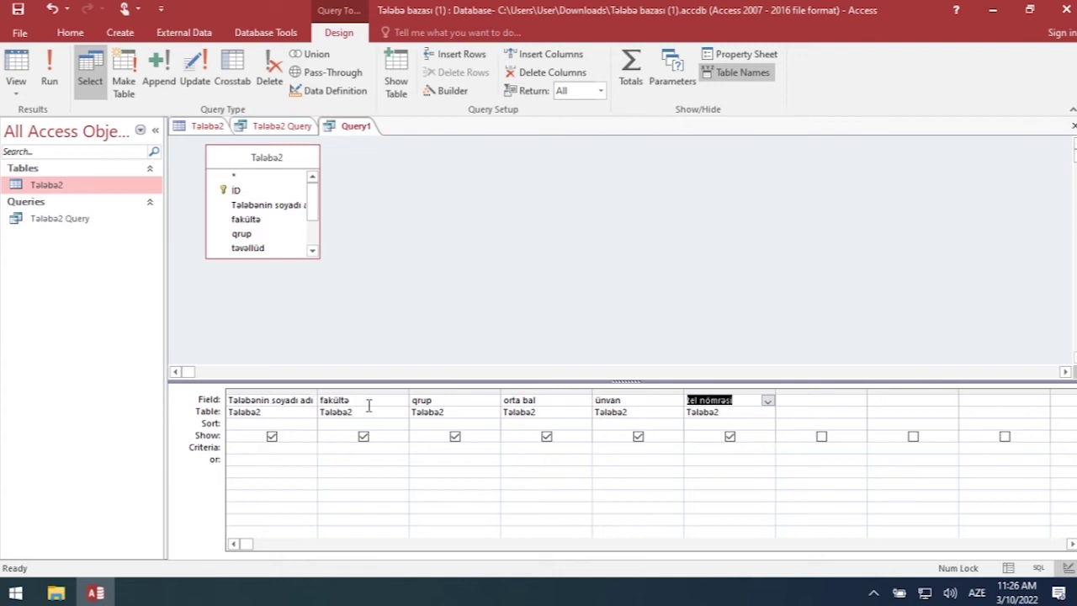
- Leave the Table, Sort and Show rows unchanged and run Query1 to list all 10 records
left_click(468, 408)
left_click(478, 400)
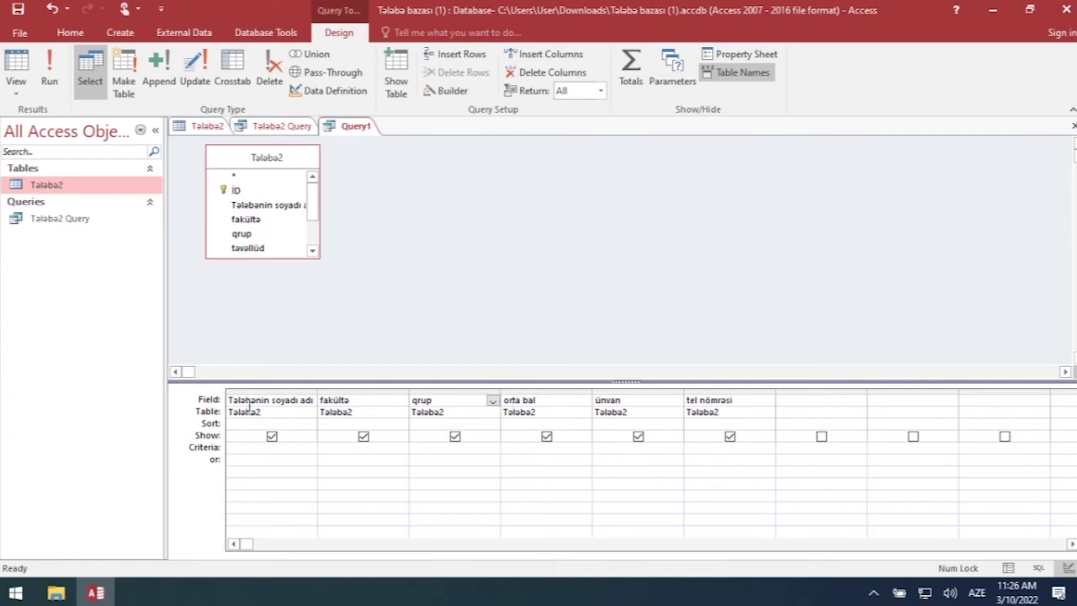
left_click(492, 413)
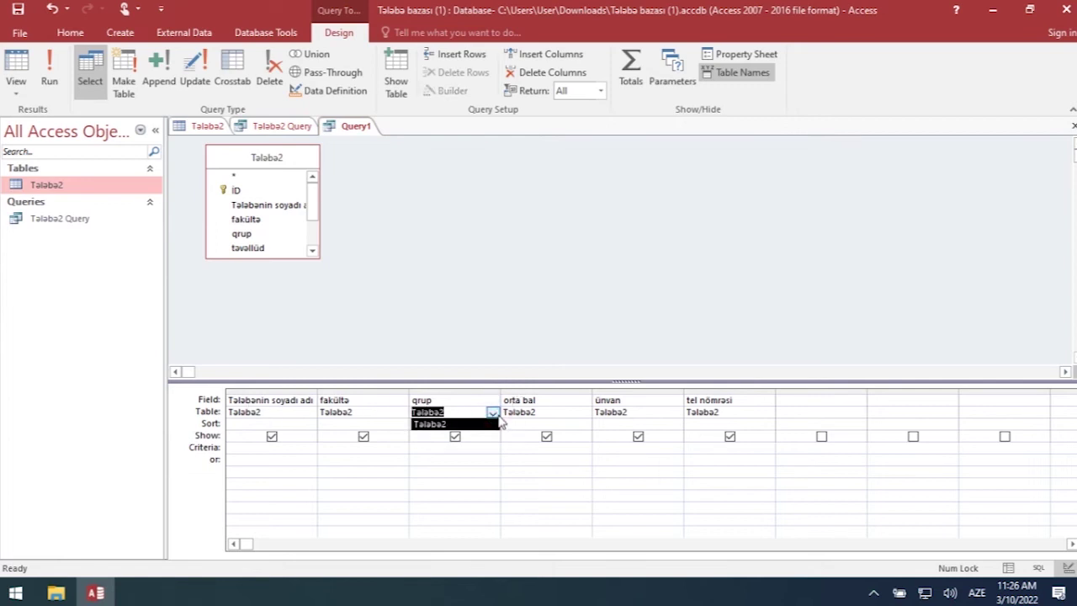
left_click(496, 423)
left_click(473, 412)
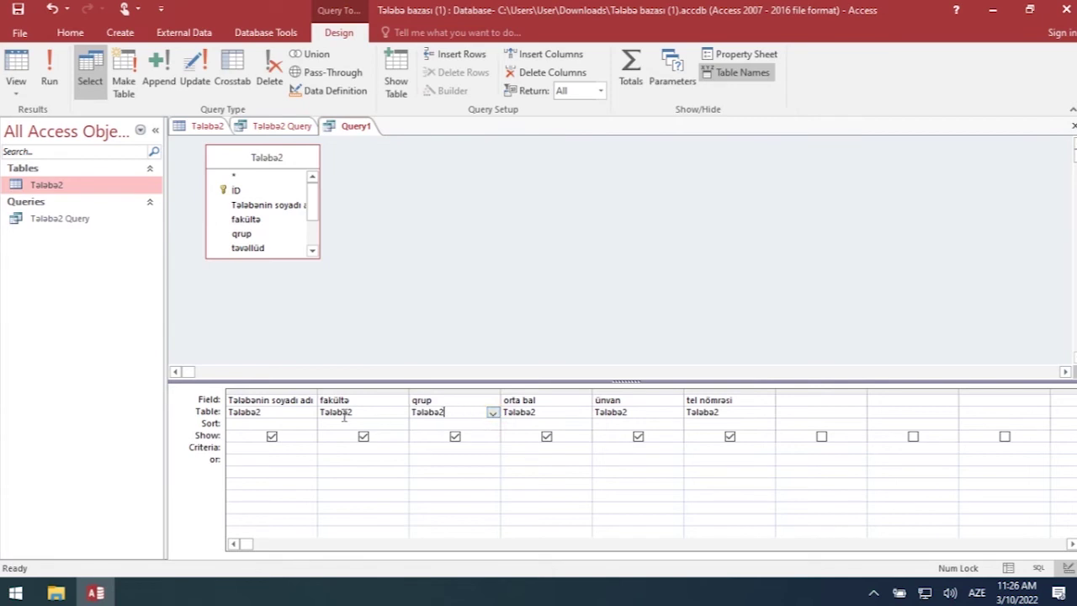
left_click(260, 424)
left_click(310, 425)
left_click(311, 428)
left_click(311, 426)
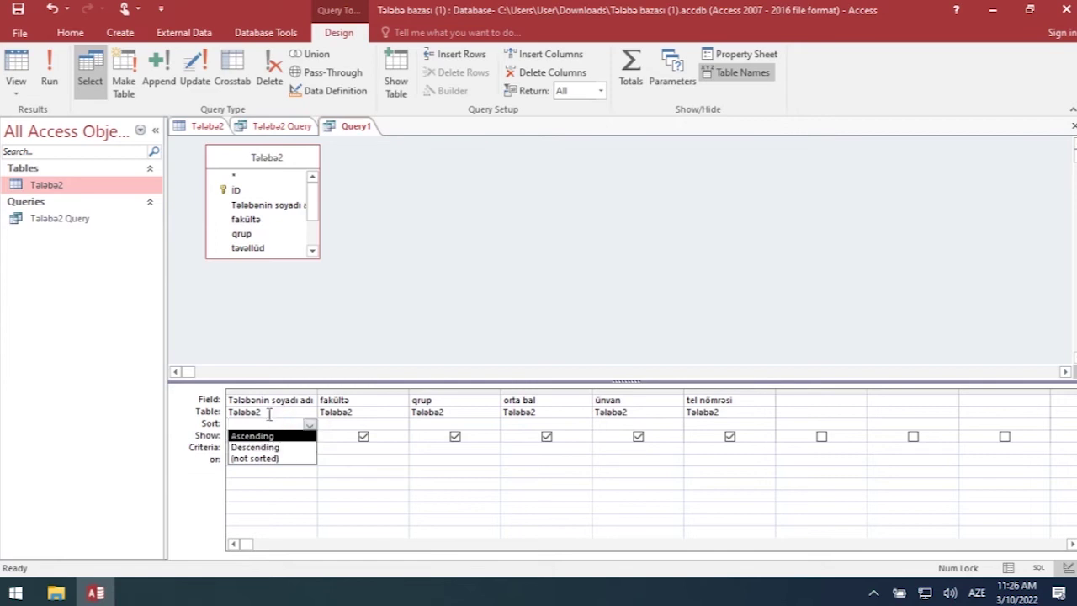
left_click(346, 423)
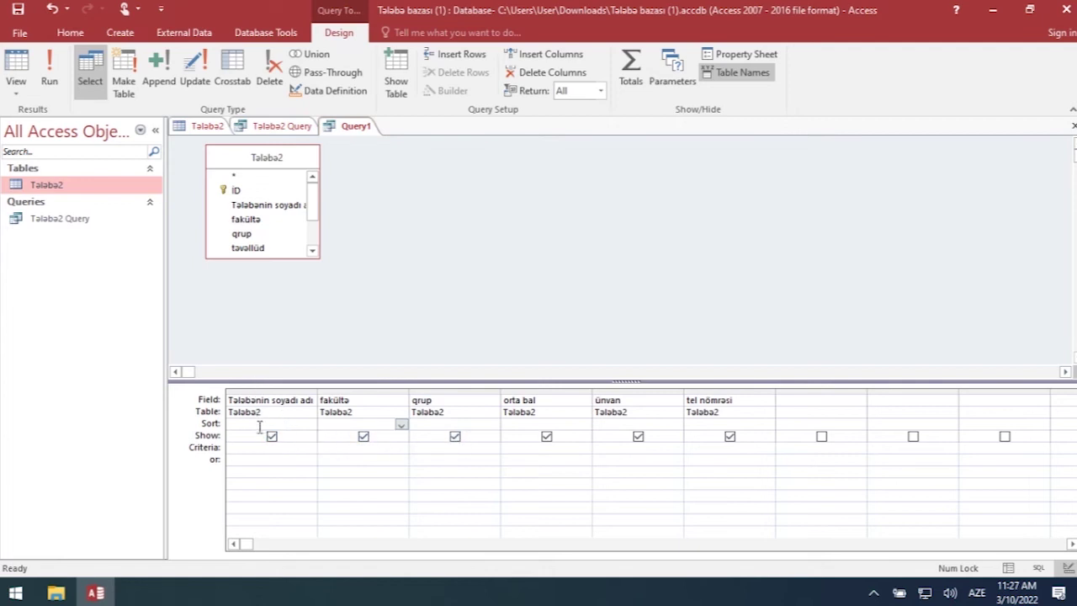
left_click(271, 437)
left_click(271, 436)
left_click(362, 436)
left_click(363, 436)
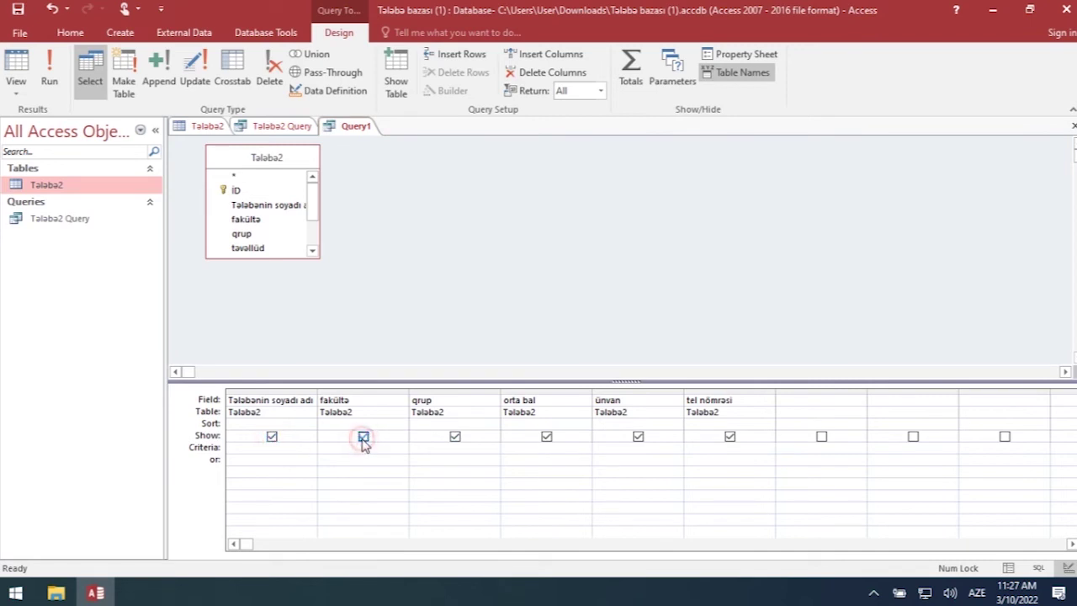
left_click(240, 448)
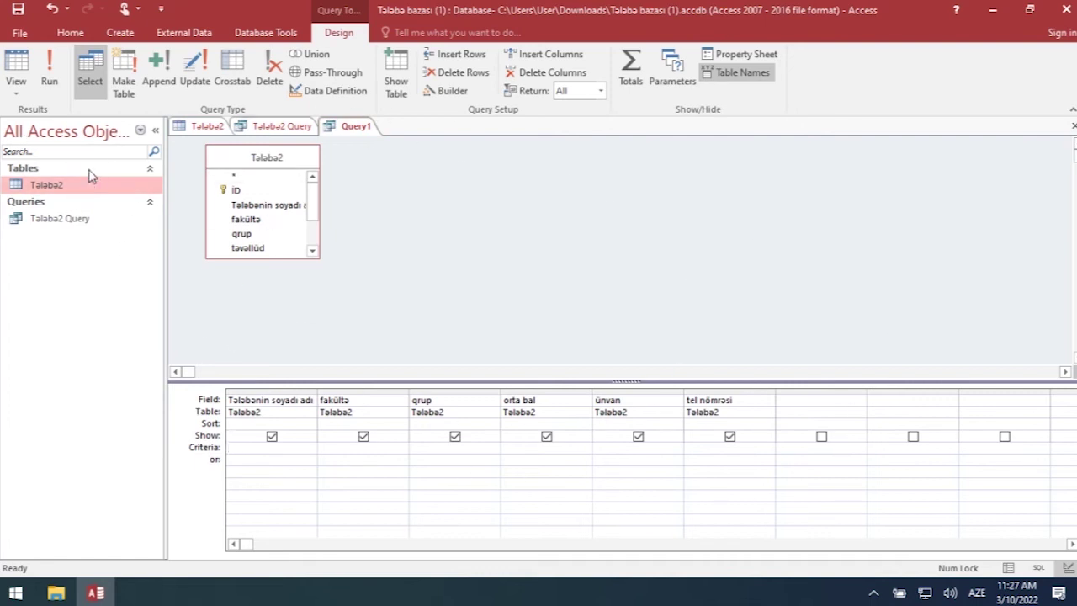
left_click(49, 74)
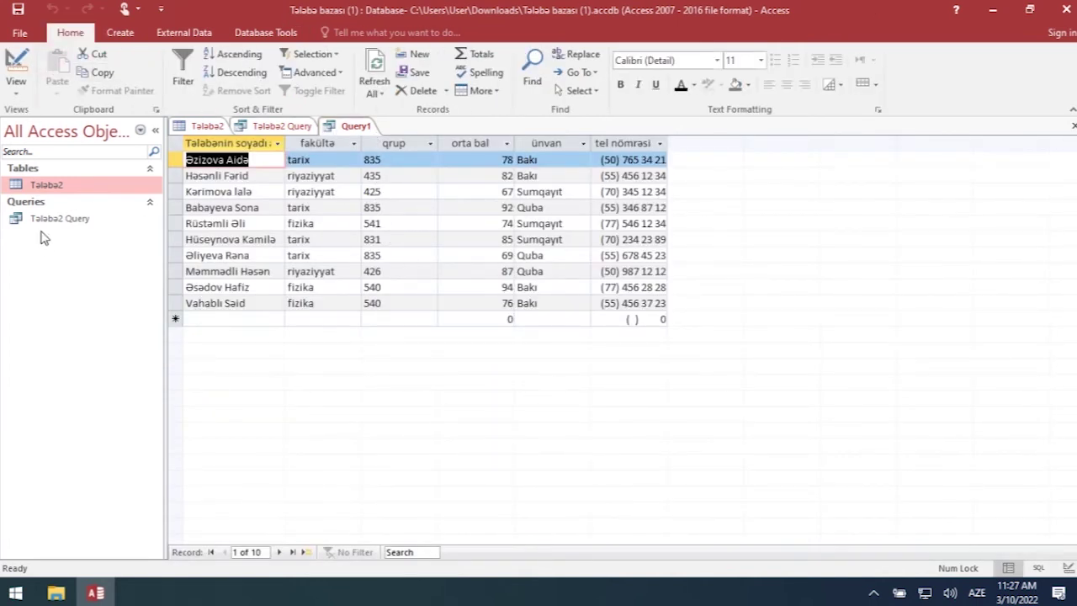
- Leave Talaba2 Query as the only open query and bring up its view choices
left_click(299, 127)
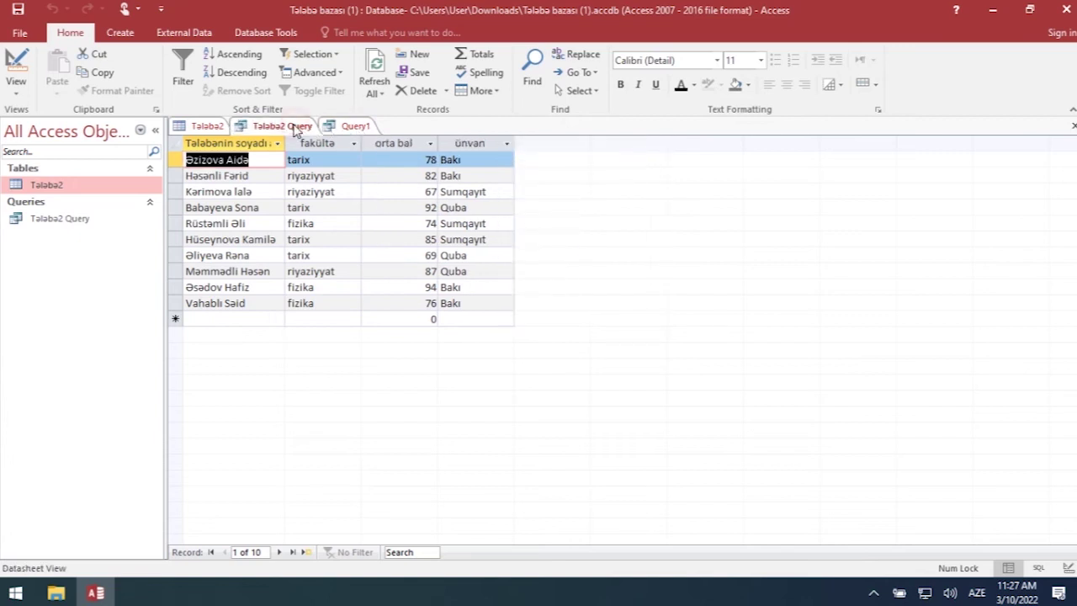
left_click(352, 126)
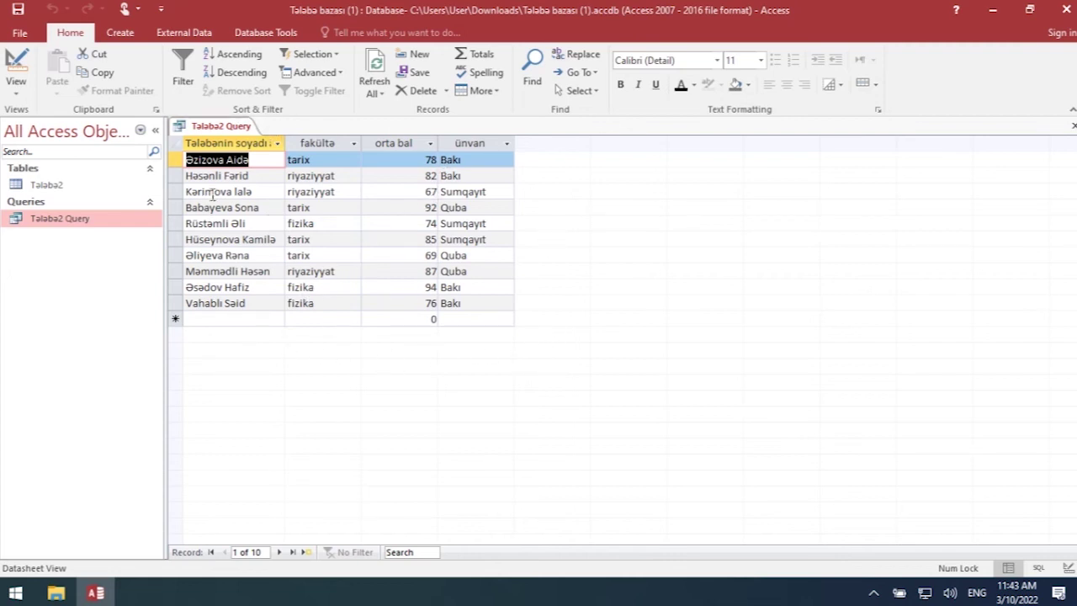
left_click(18, 99)
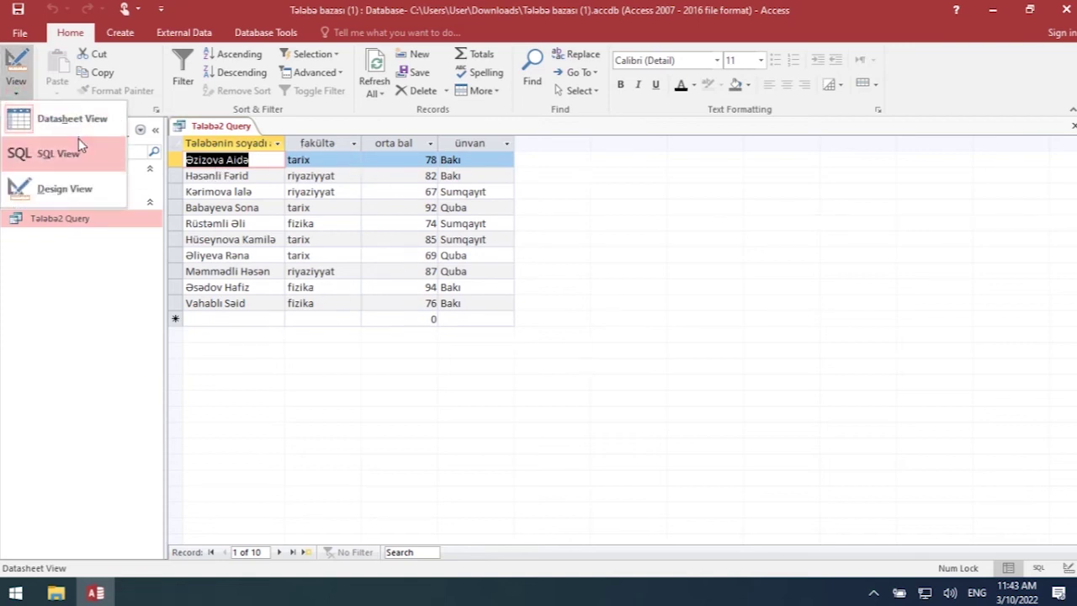
- In Talaba2 Query's design, set orta bal criteria to >90 and run it, leaving two students
left_click(67, 191)
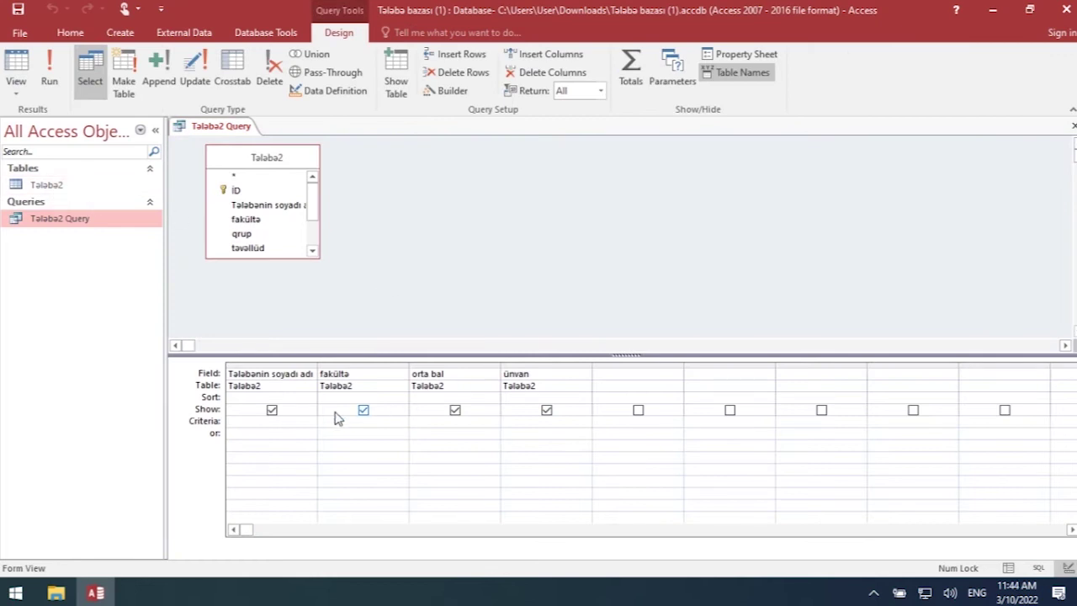
left_click(257, 421)
left_click(347, 423)
left_click(444, 422)
left_click(517, 423)
left_click(441, 420)
left_click(52, 67)
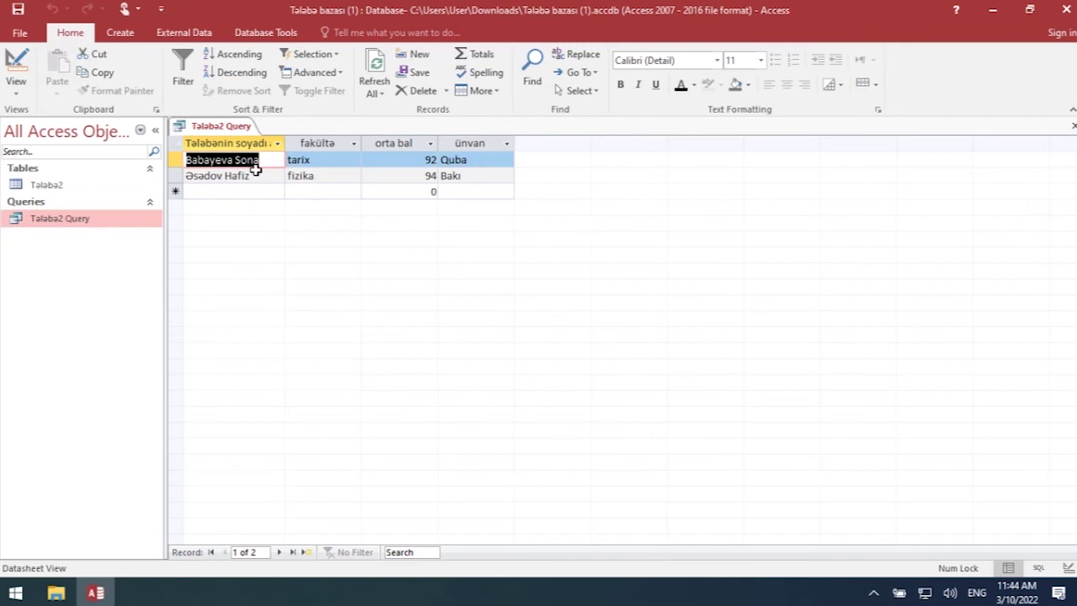
- Check the two filtered orta bal values and return Talaba2 Query to Design View
left_click(425, 163)
left_click(421, 180)
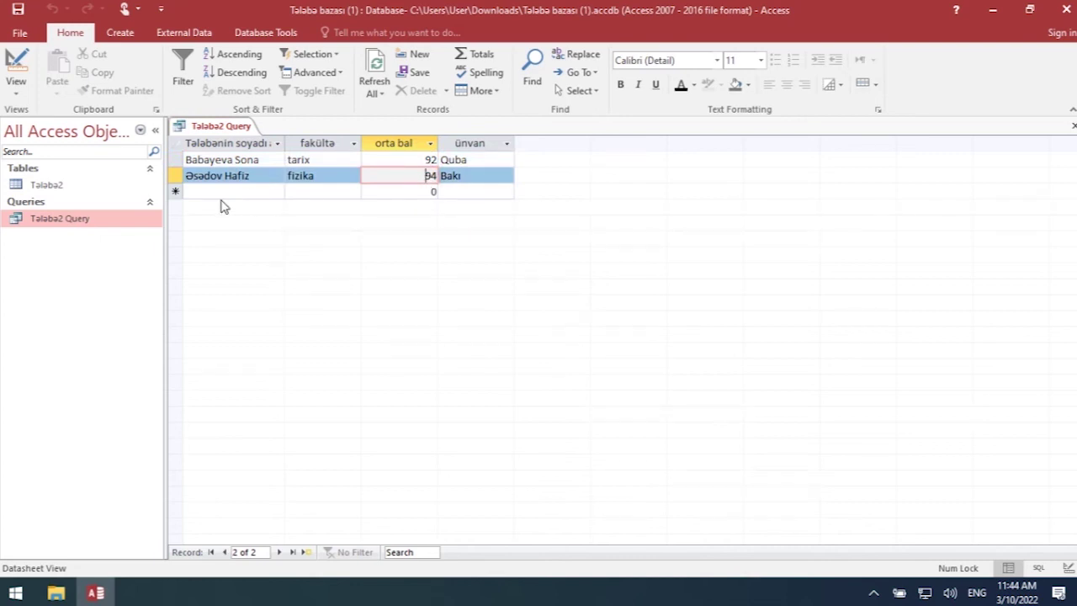
left_click(13, 94)
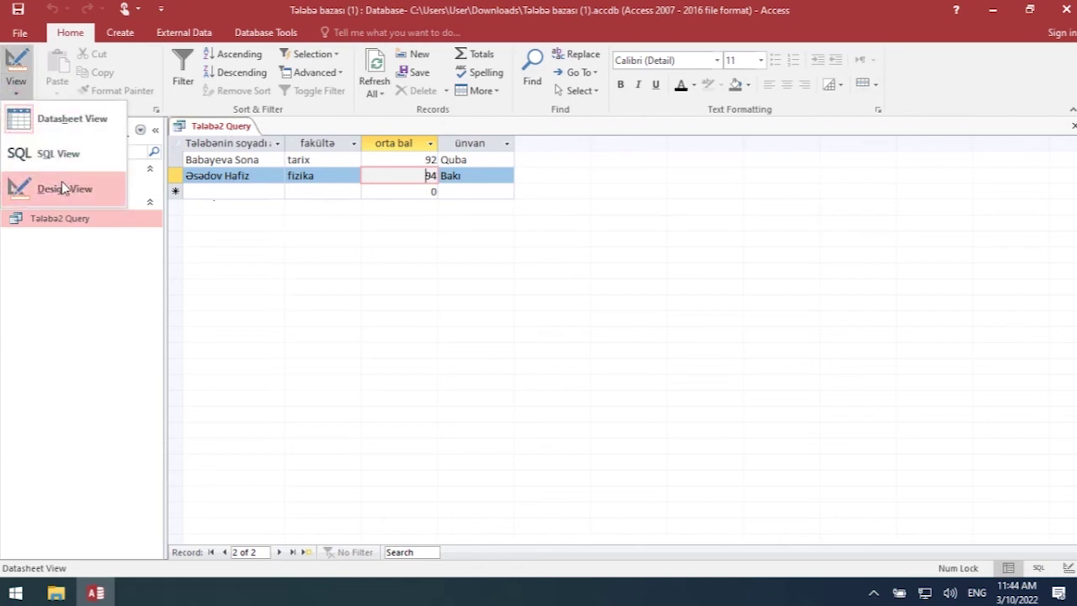
left_click(60, 187)
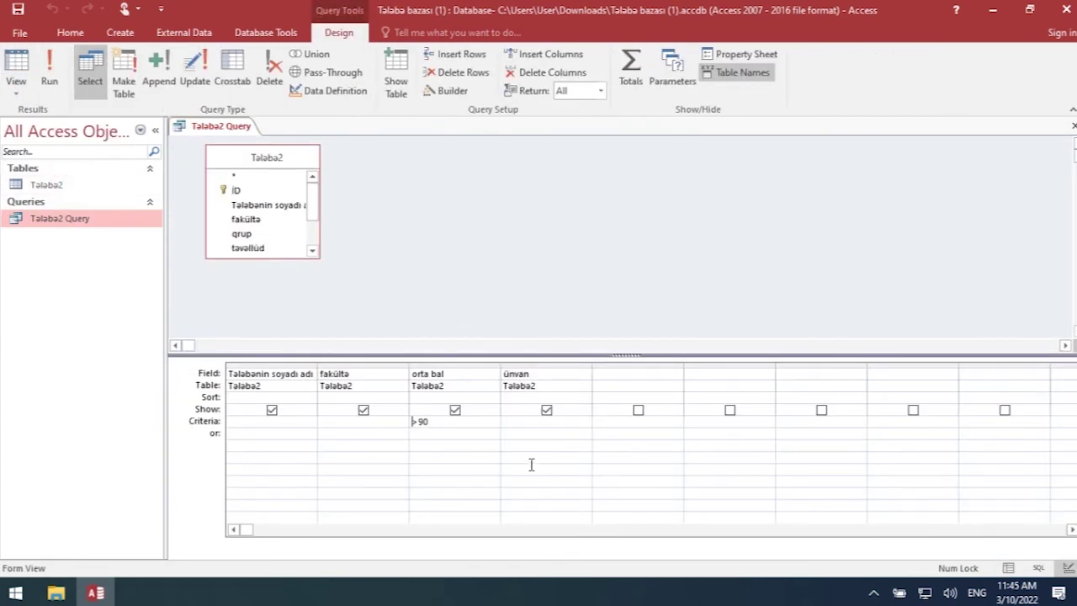
- Delete the >90 criterion, hide ünvan, and rerun the query to list all 10 students
left_click(412, 423)
left_click(547, 411)
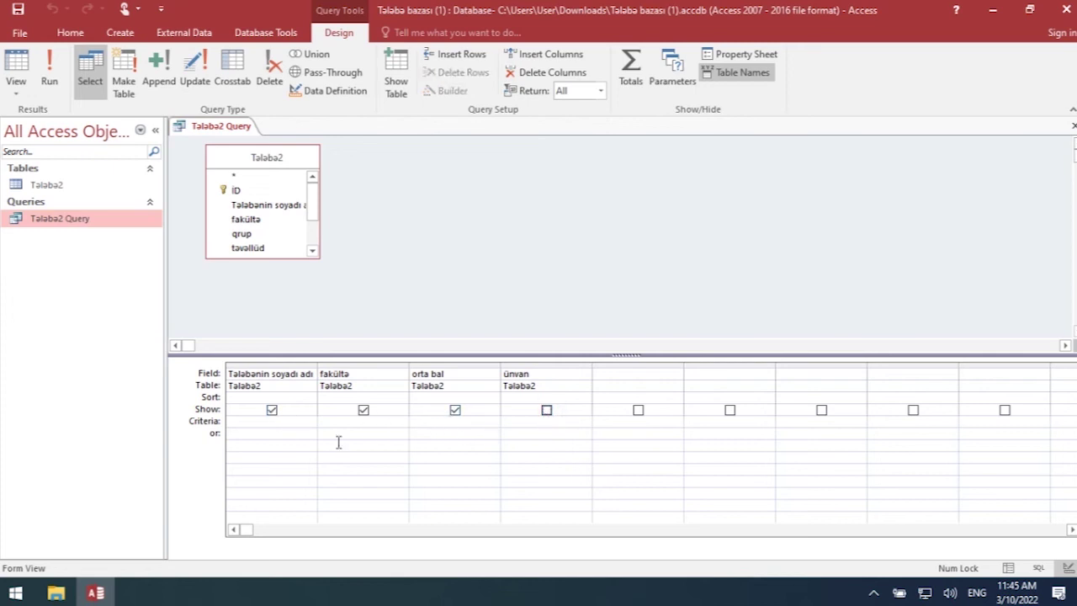
left_click(266, 418)
left_click(253, 433)
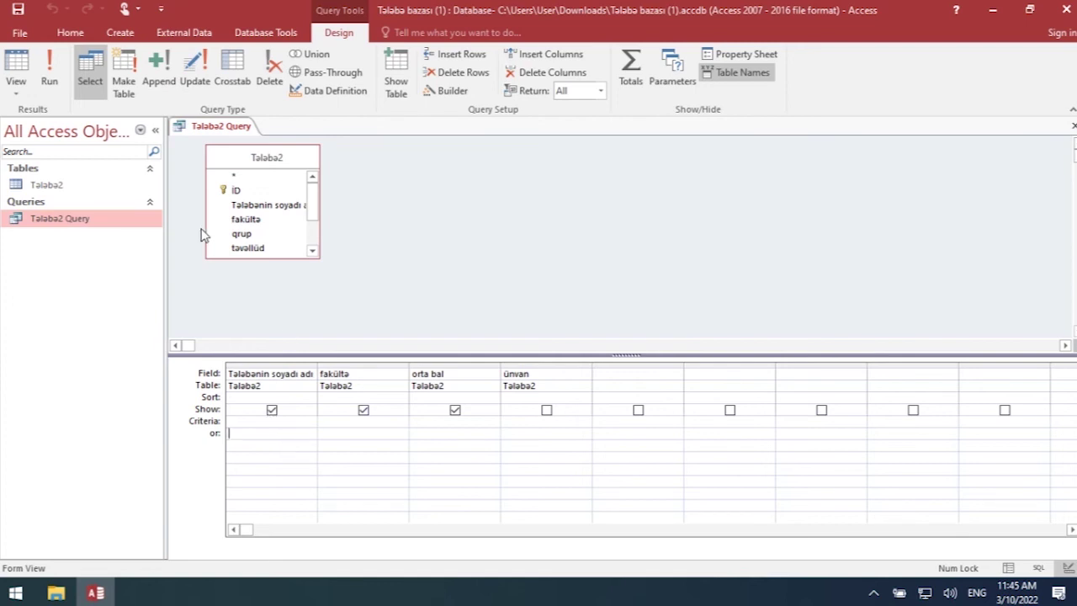
left_click(58, 72)
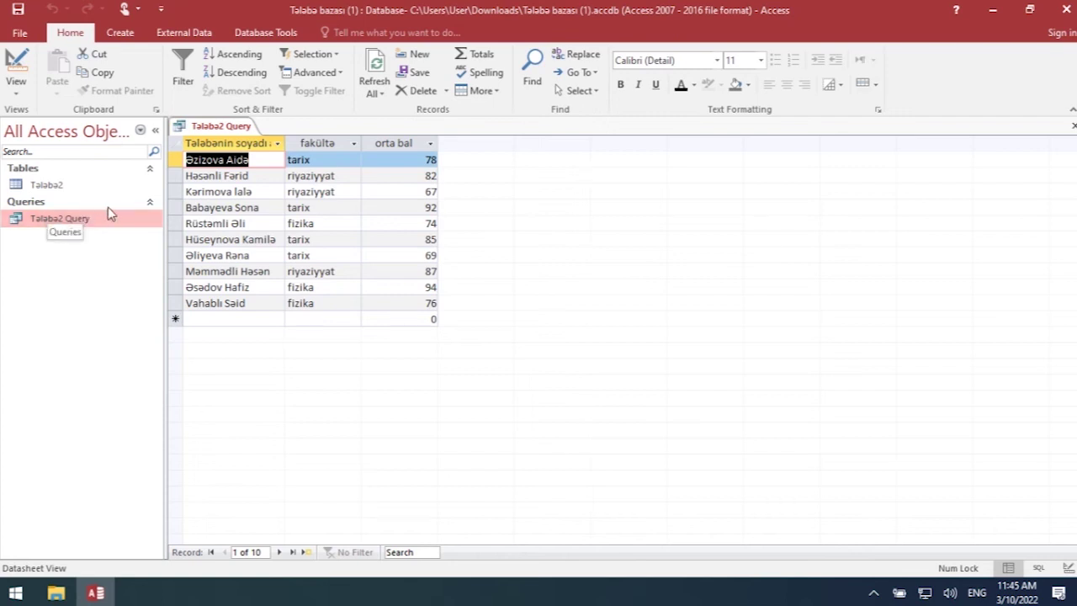
- Save Talaba2 Query and launch the Form Wizard on its three fields
left_click(131, 32)
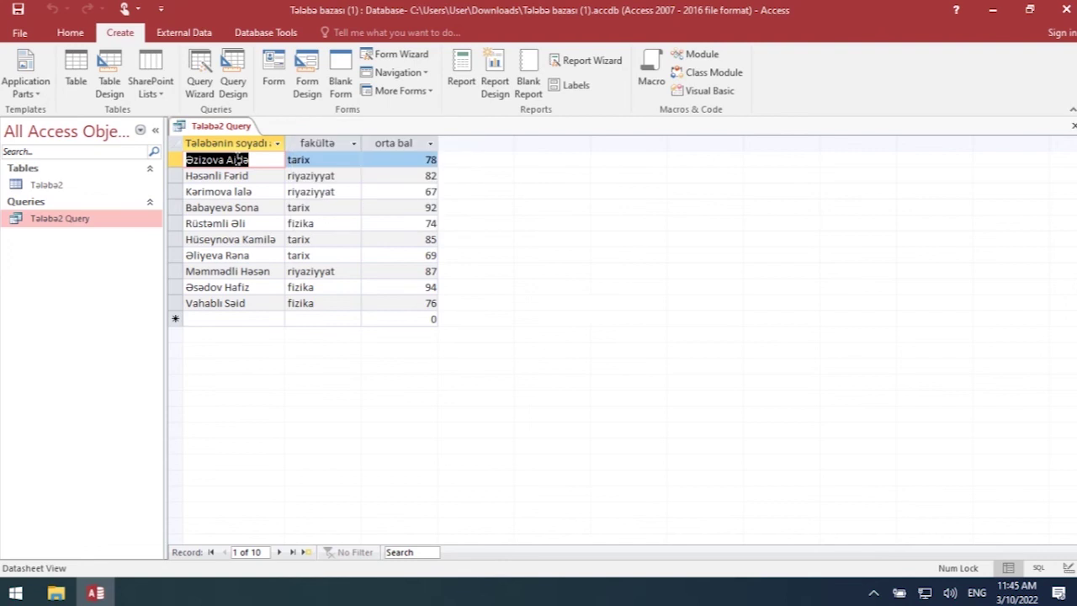
left_click(405, 57)
left_click(461, 343)
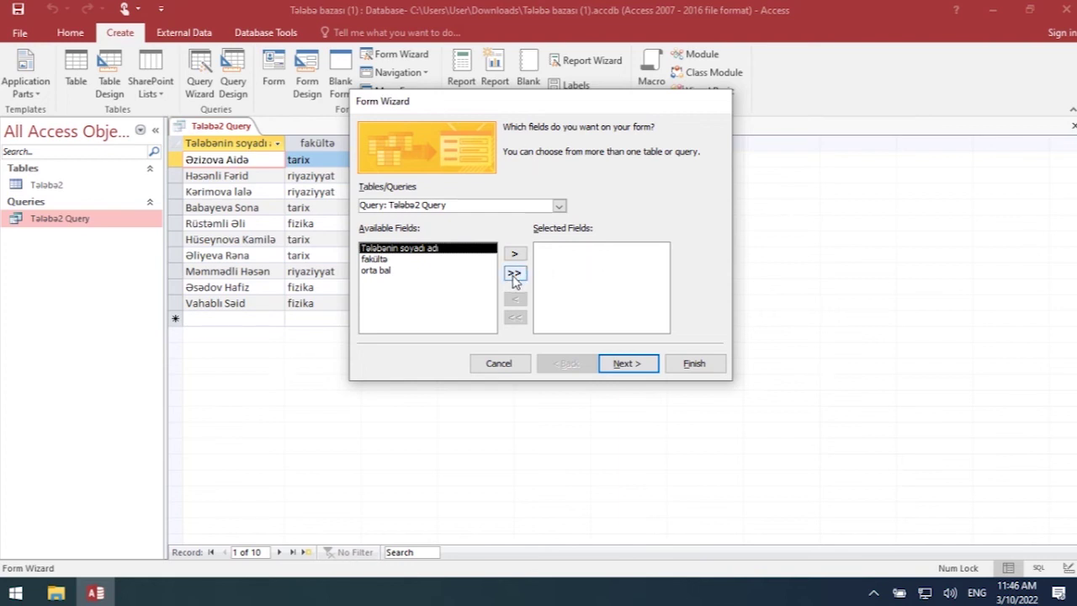
- Build a columnar form titled Talaba2 from every Tələbə2 table field and open it
left_click(515, 278)
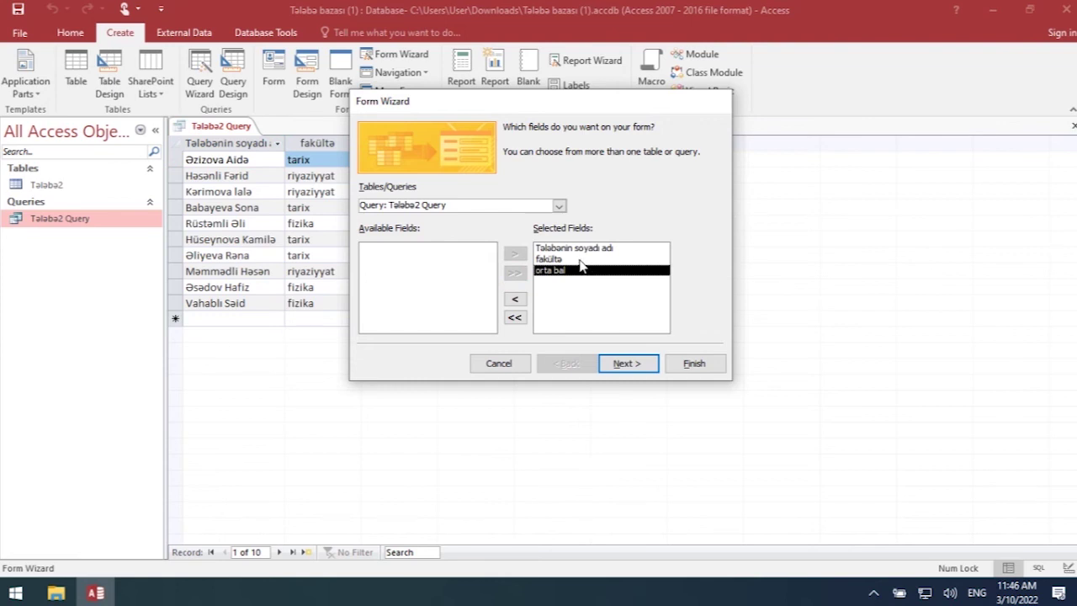
left_click(559, 206)
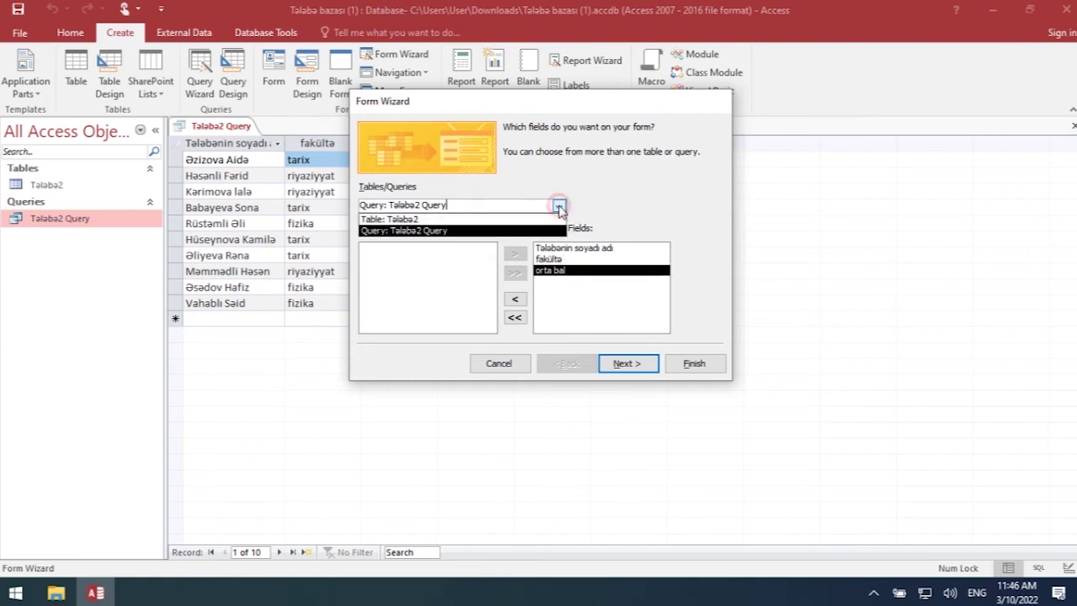
left_click(436, 220)
left_click(558, 206)
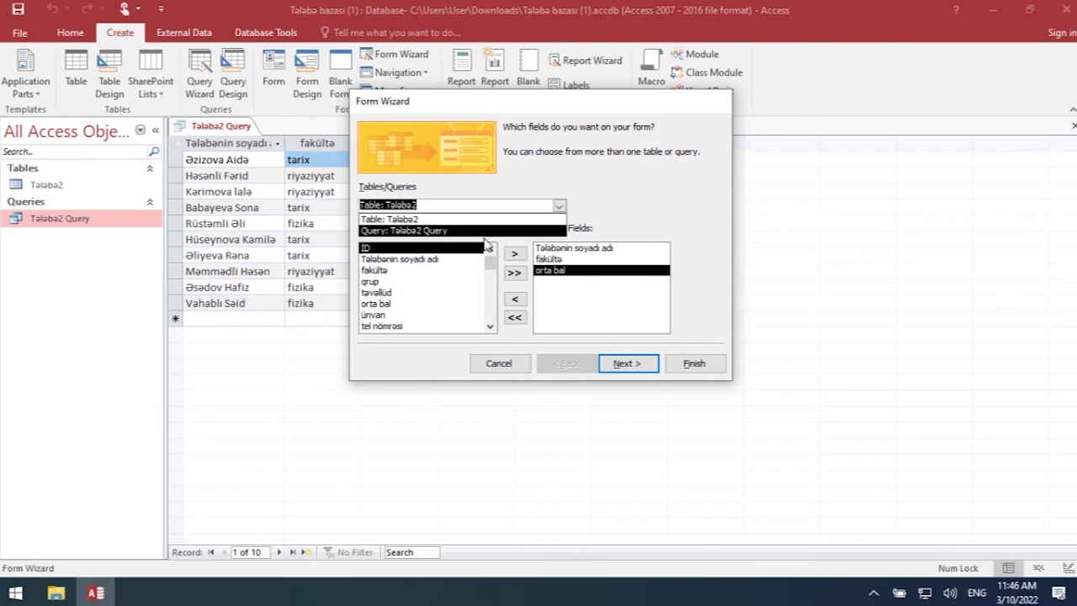
left_click(458, 221)
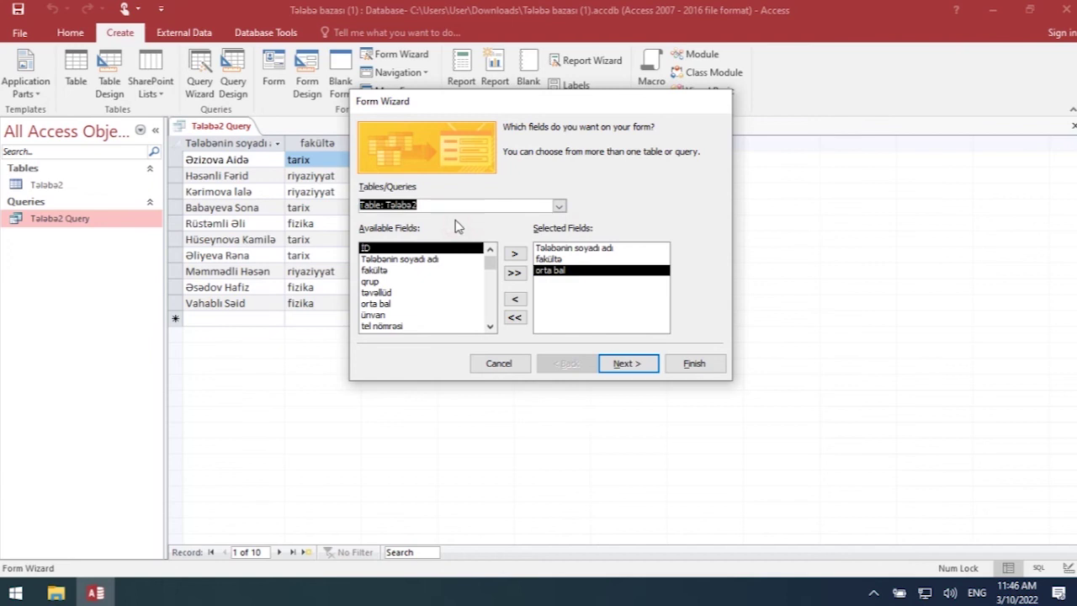
left_click(517, 318)
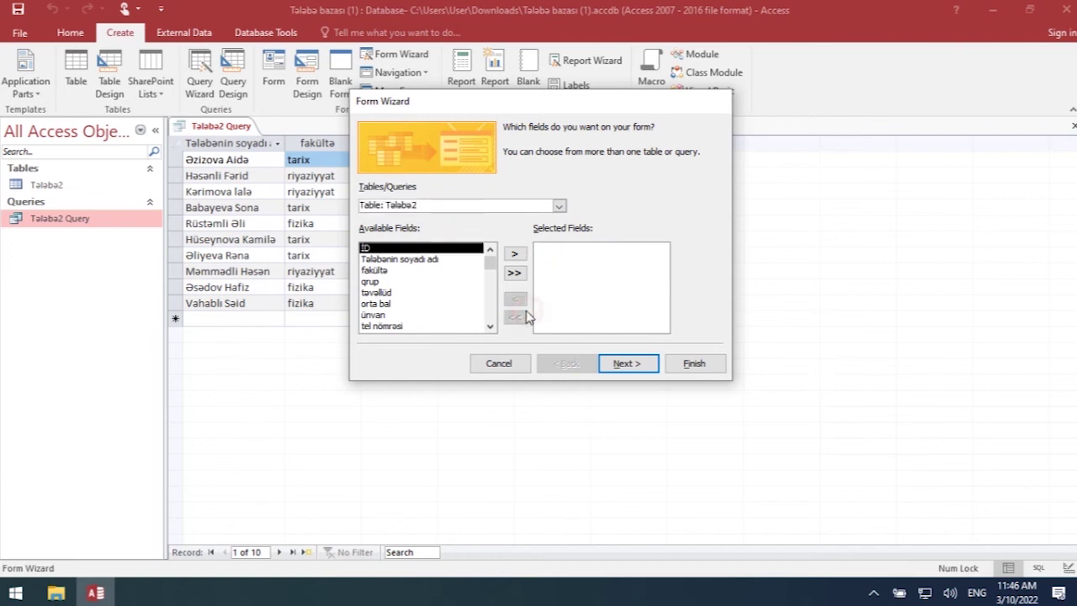
left_click(514, 272)
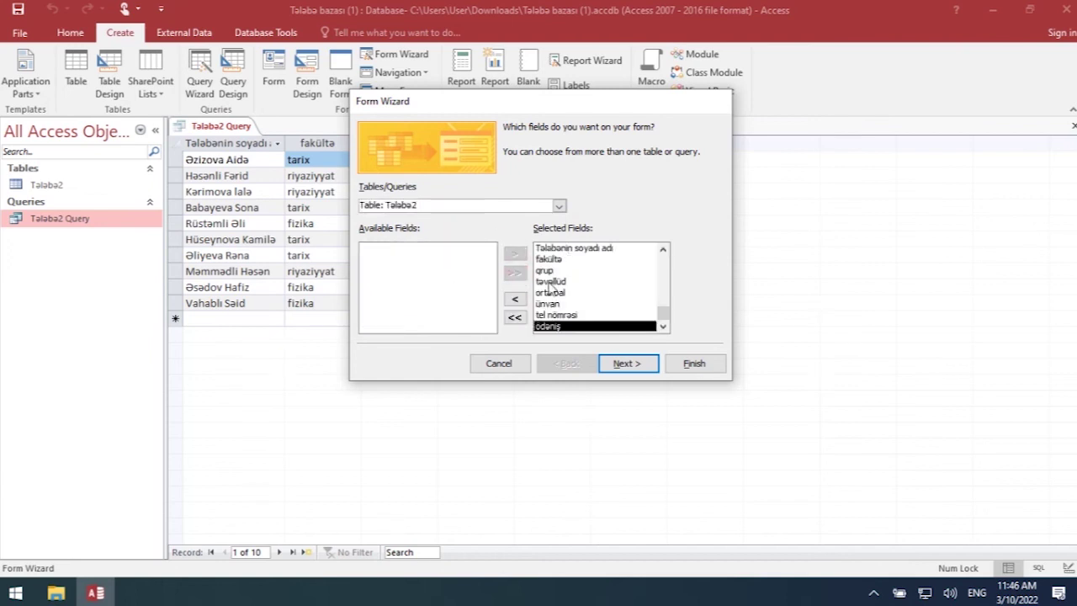
left_click(627, 364)
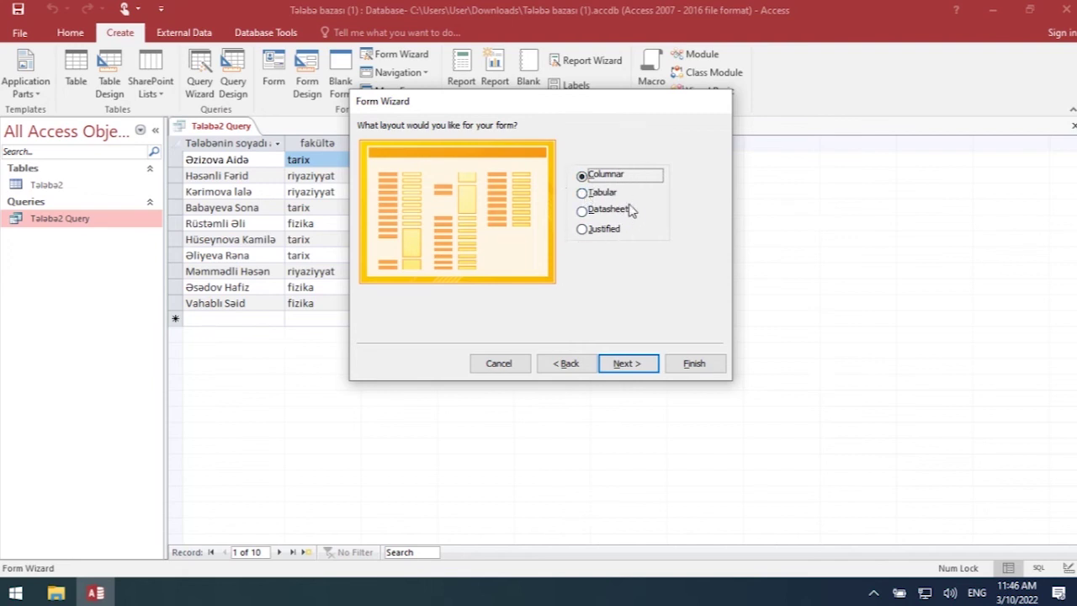
left_click(628, 365)
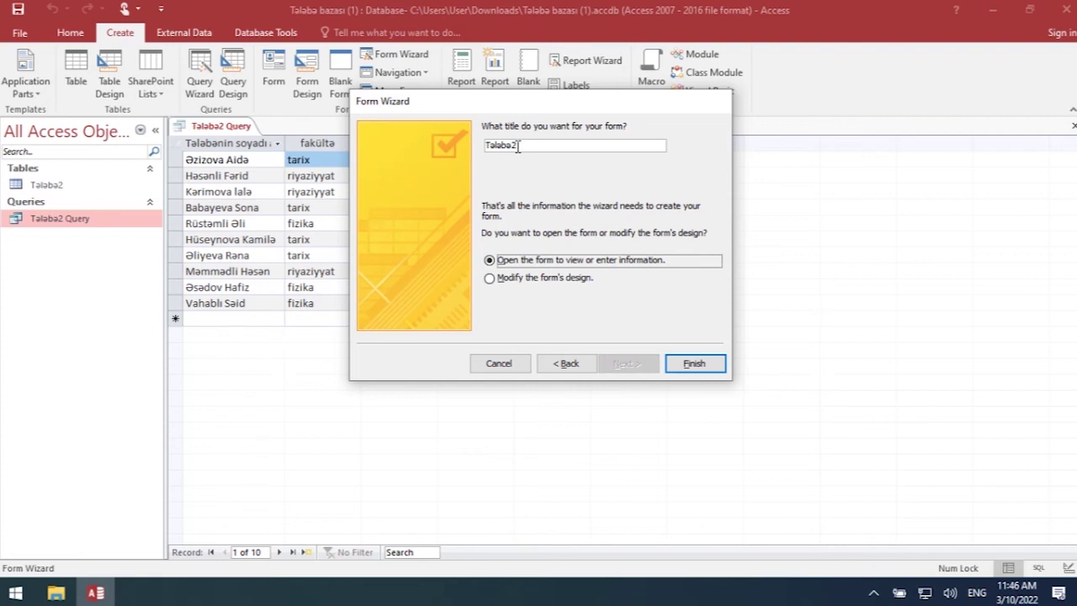
left_click(691, 362)
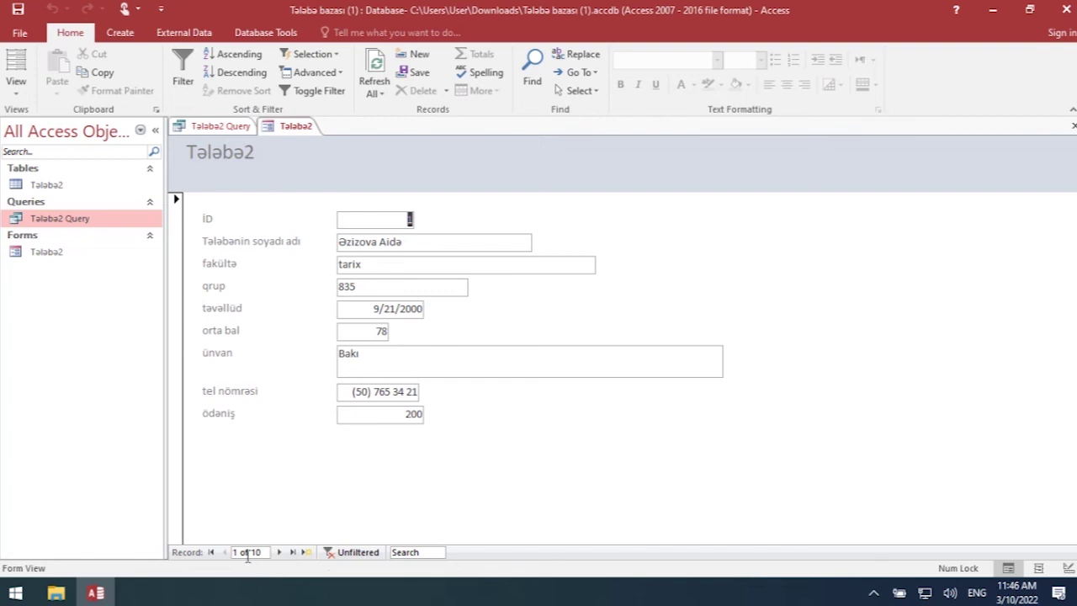
- Browse forward and back through the student records in the Tələbə2 form, ending at record 10 of 10
left_click(279, 552)
left_click(281, 552)
left_click(280, 553)
left_click(280, 552)
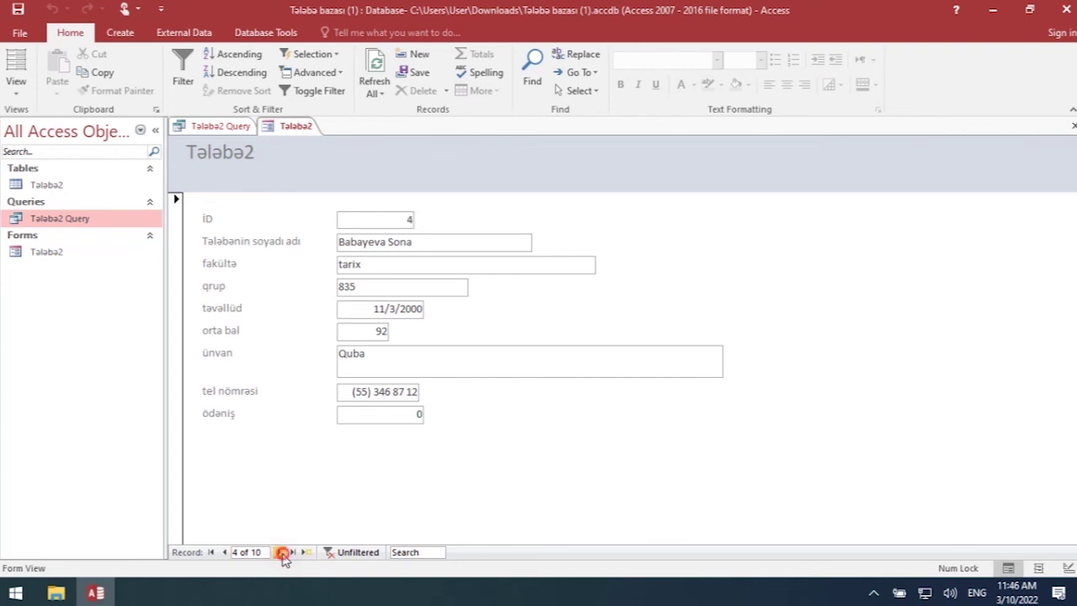
left_click(224, 553)
left_click(224, 553)
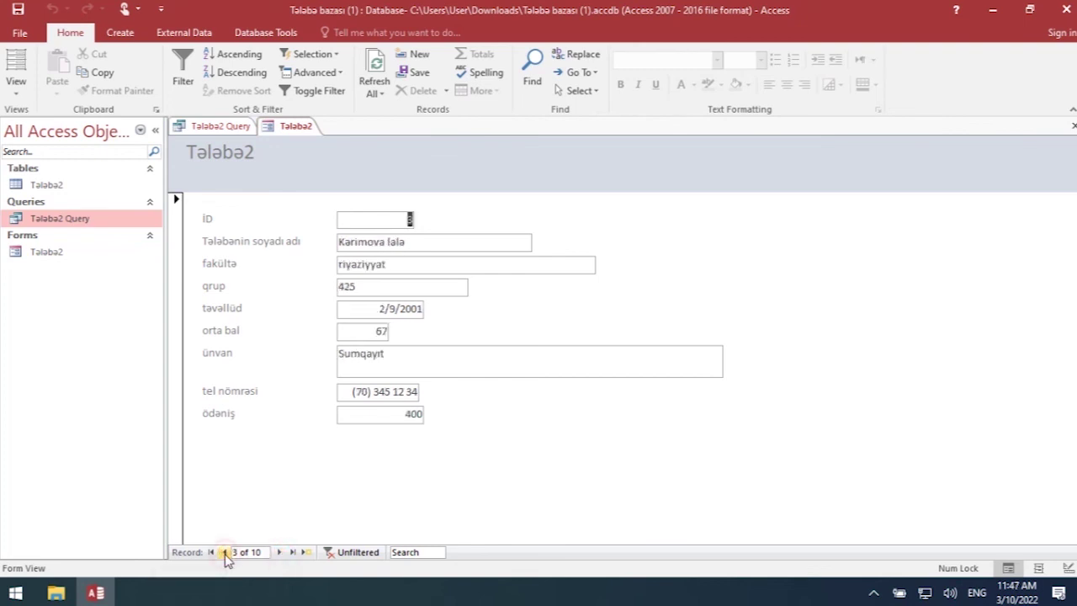
left_click(223, 553)
left_click(224, 553)
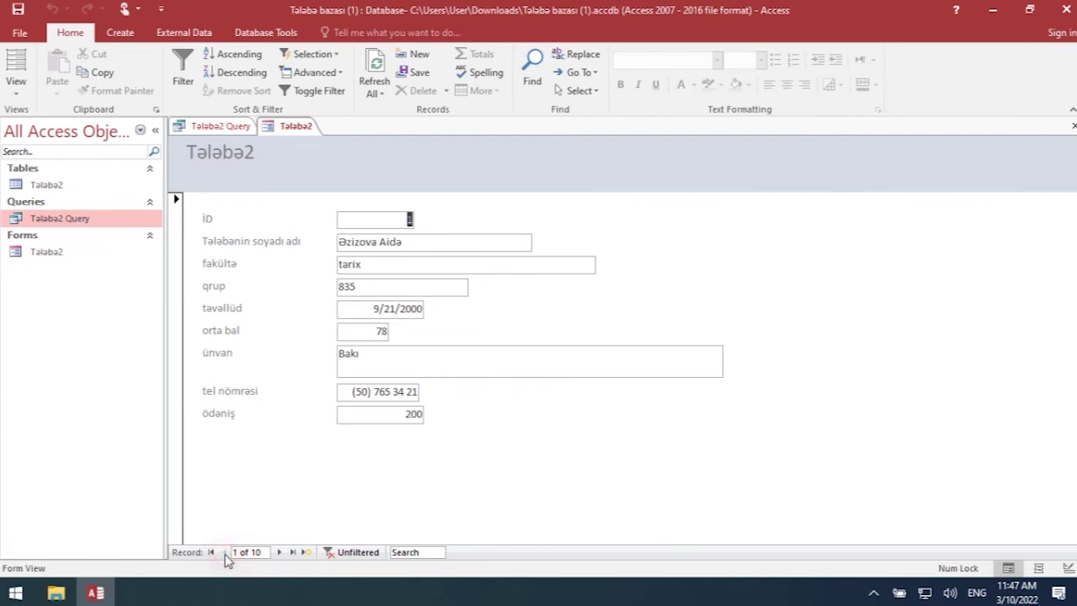
left_click(279, 554)
left_click(279, 553)
left_click(280, 554)
left_click(279, 554)
left_click(279, 554)
left_click(280, 554)
left_click(280, 553)
left_click(279, 553)
left_click(279, 553)
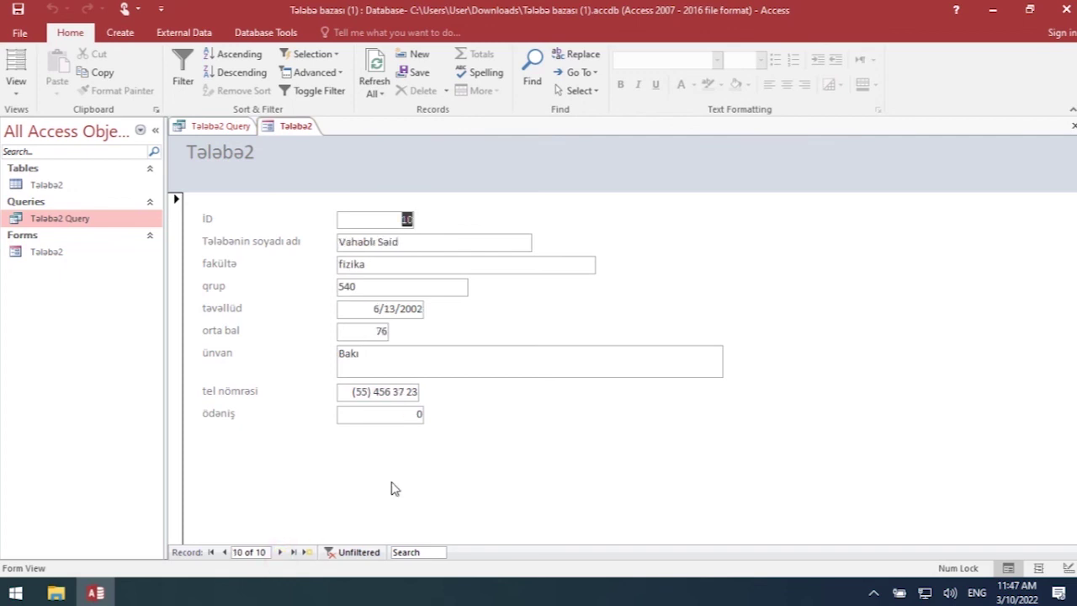
- Try deleting the record's AutoNumber ID value, which Access does not allow
left_click(404, 220)
key("BackSpace")
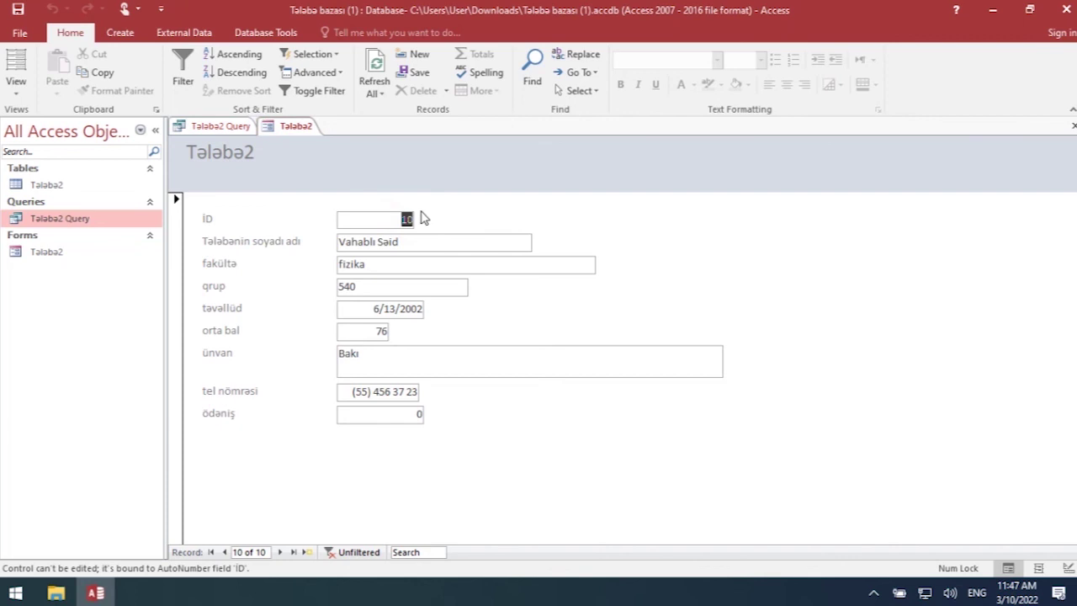
key("BackSpace")
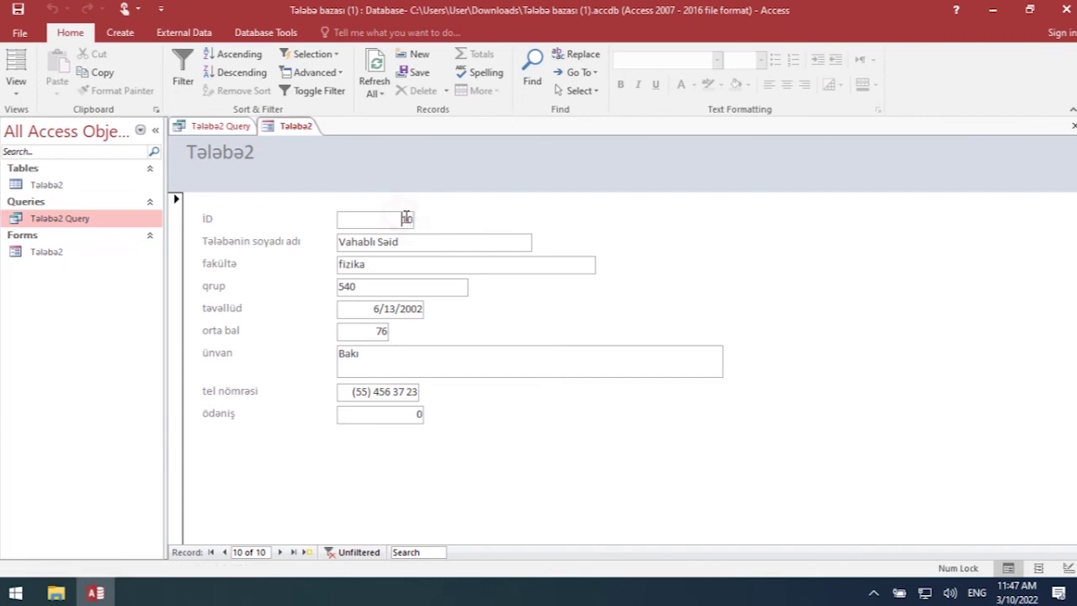
key("BackSpace")
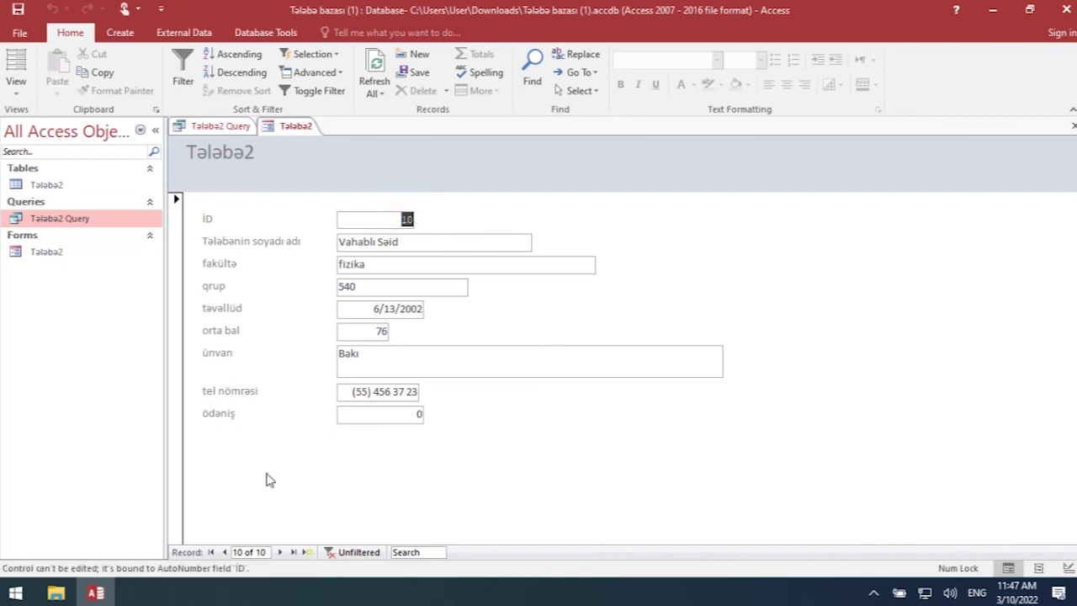
- Jump to record 3 via the record number box, then to the first and last records
left_click(238, 551)
type("3")
key("Return")
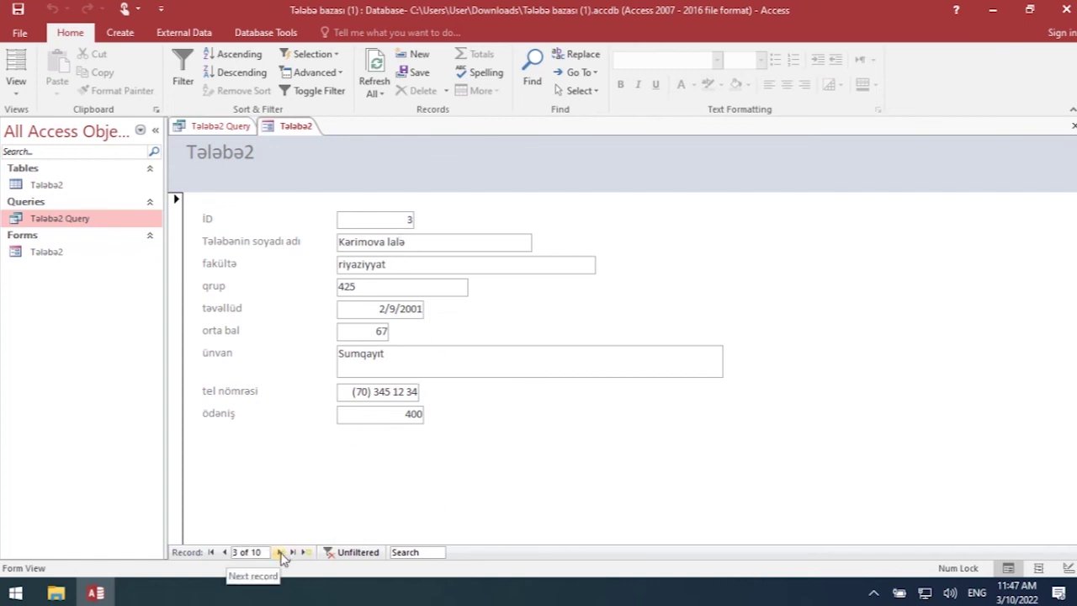
left_click(211, 551)
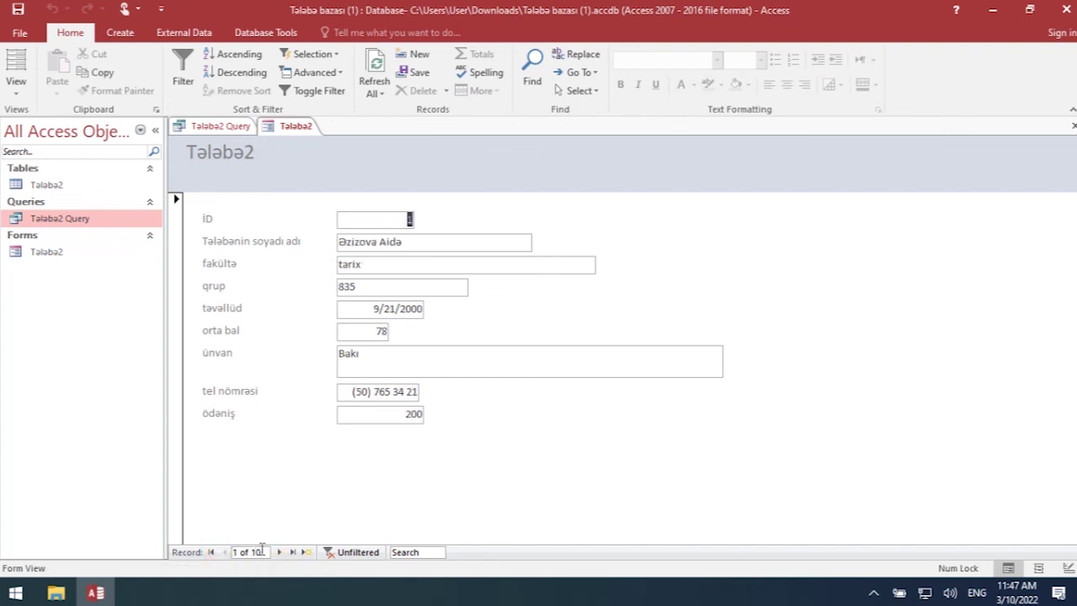
left_click(293, 553)
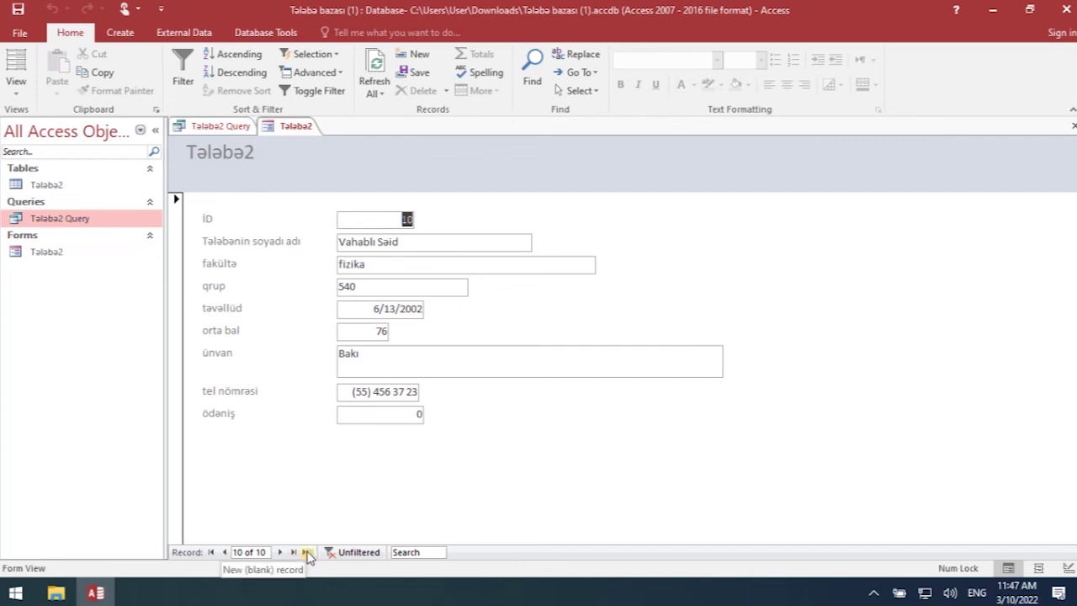
- Start new blank record 11 and begin typing the student's surname and name
left_click(308, 552)
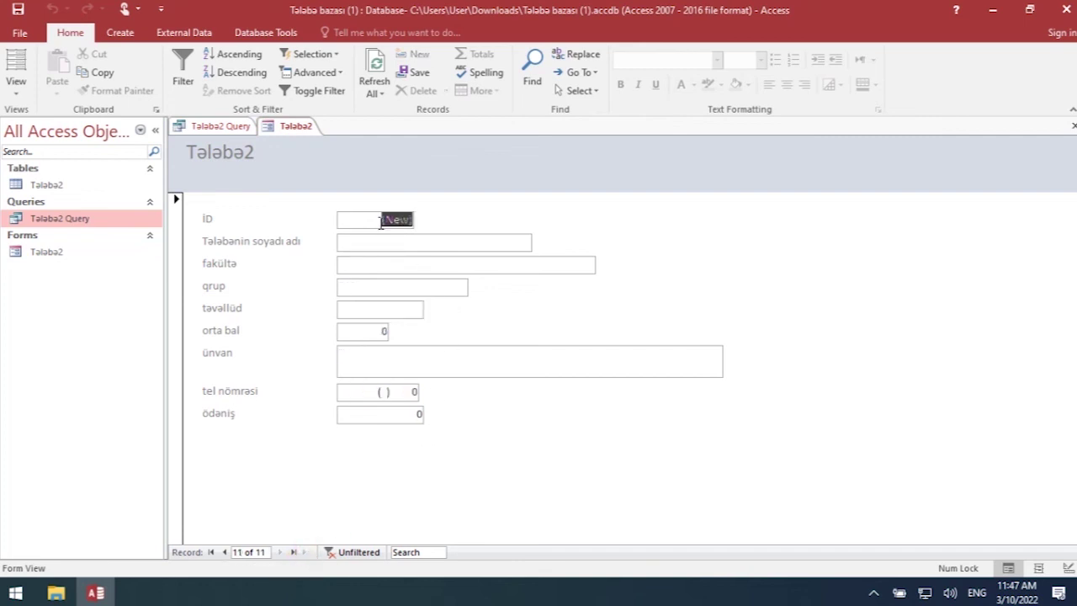
left_click(363, 243)
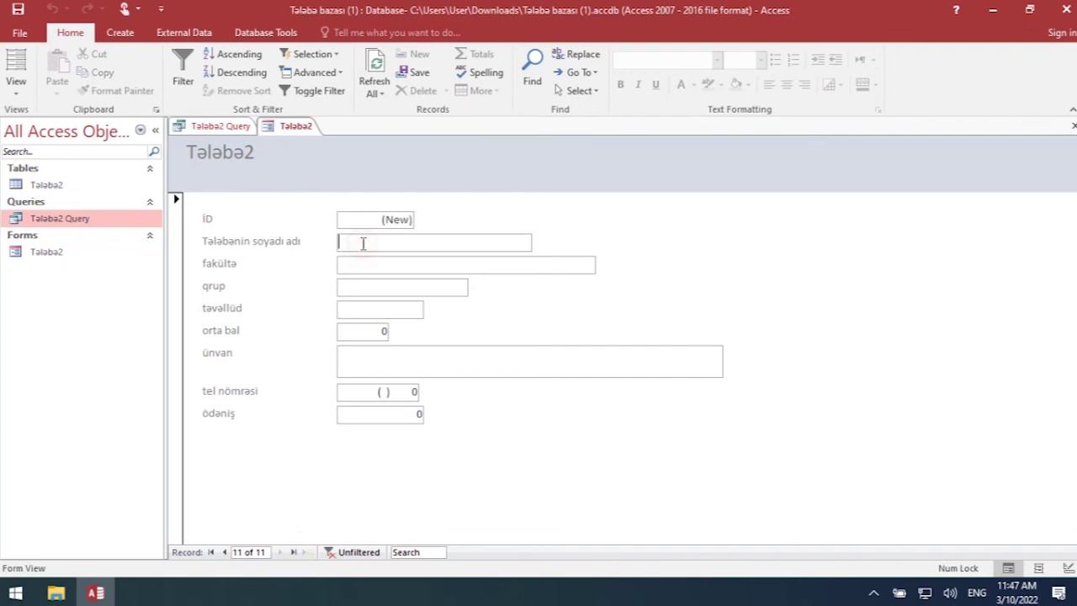
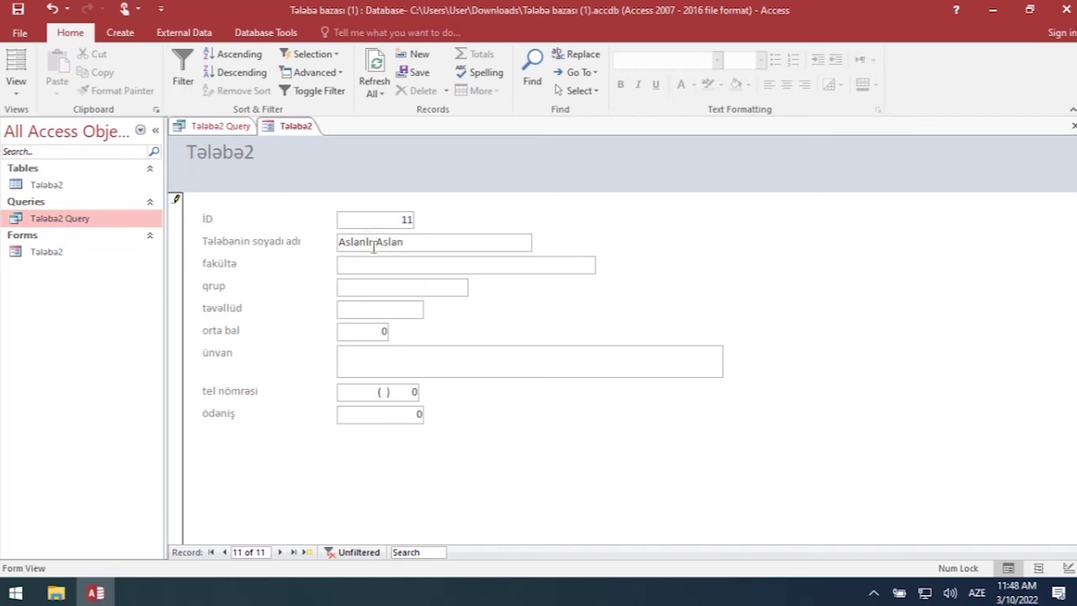
left_click(345, 265)
type("876")
key("Tab")
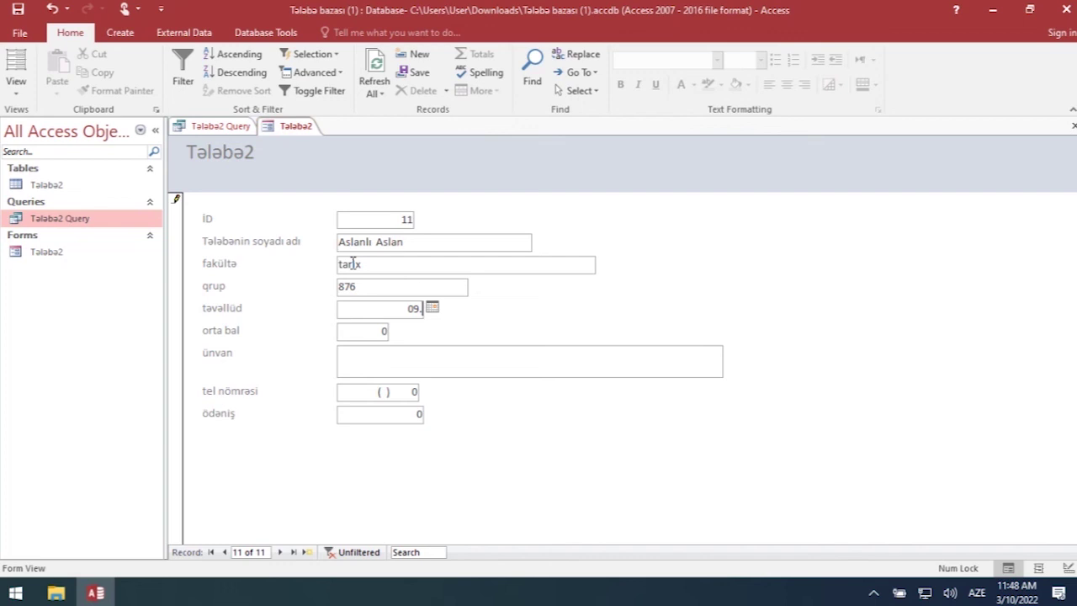
type(".2002")
key("Tab")
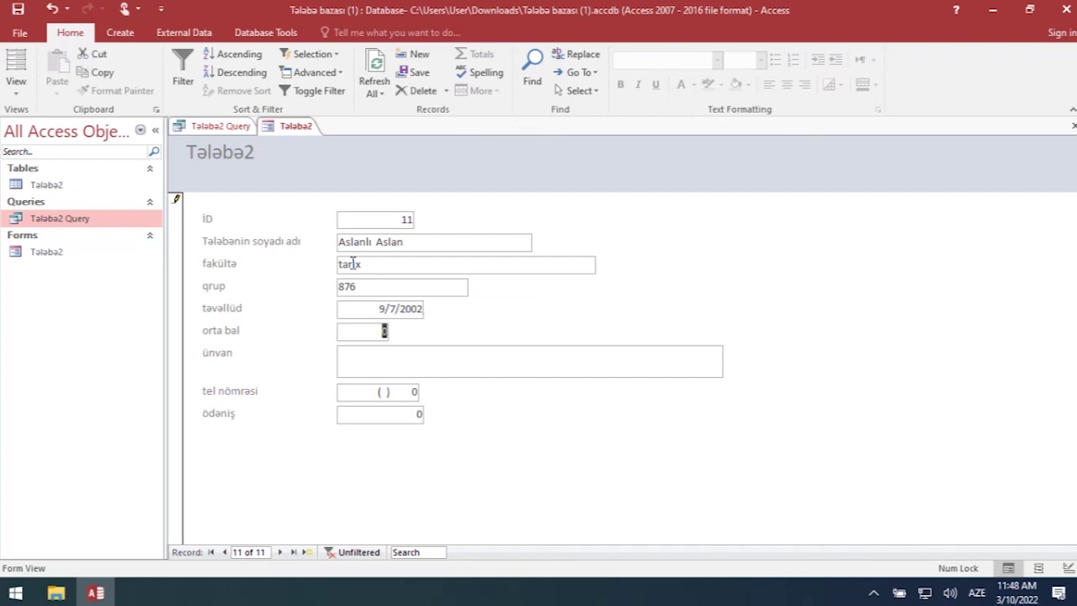
type("100")
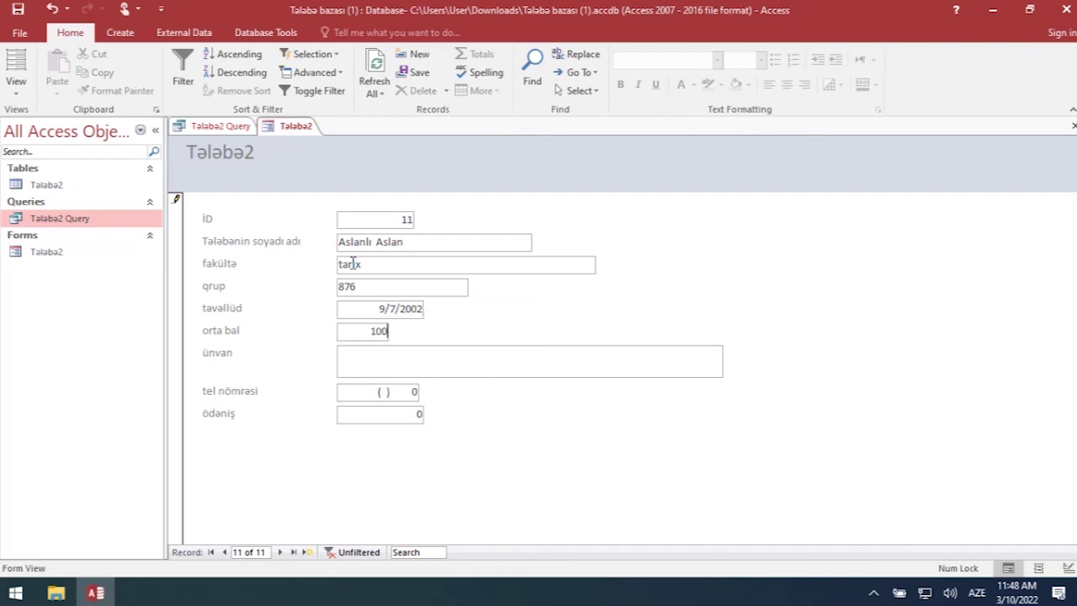
key("Tab")
key("Tab")
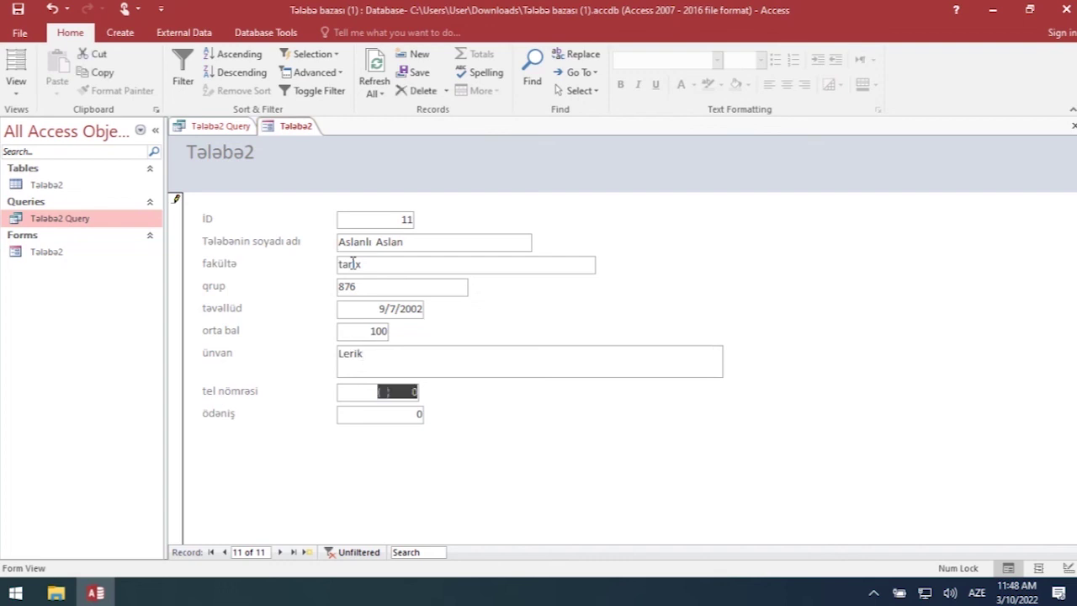
key("Tab")
type("456")
key("Tab")
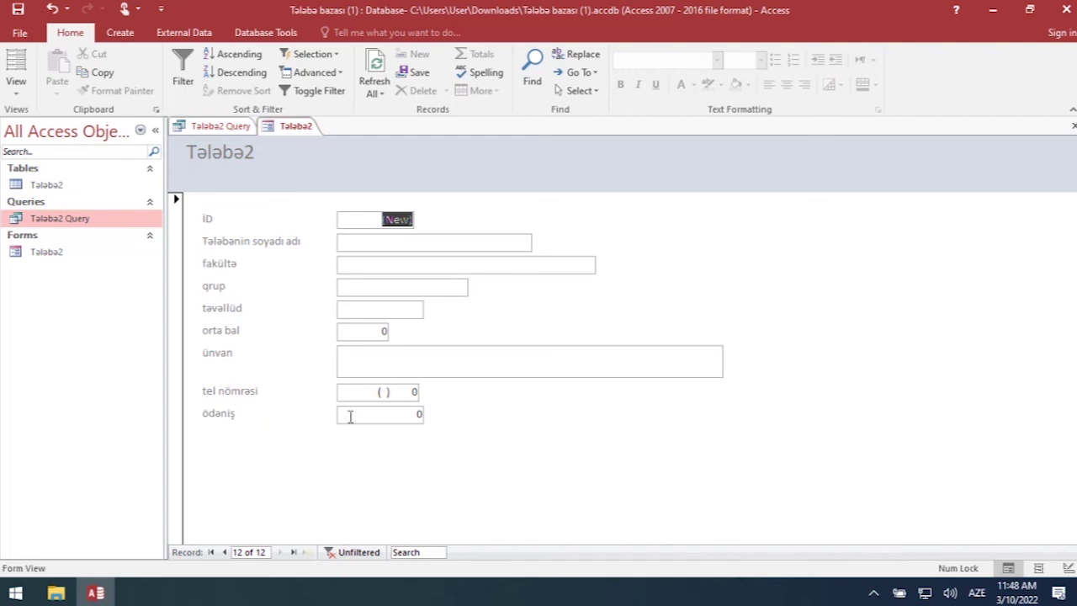
- Check new record 11 in the Tələbə2 table datasheet, then reopen the form and the table
double_click(48, 185)
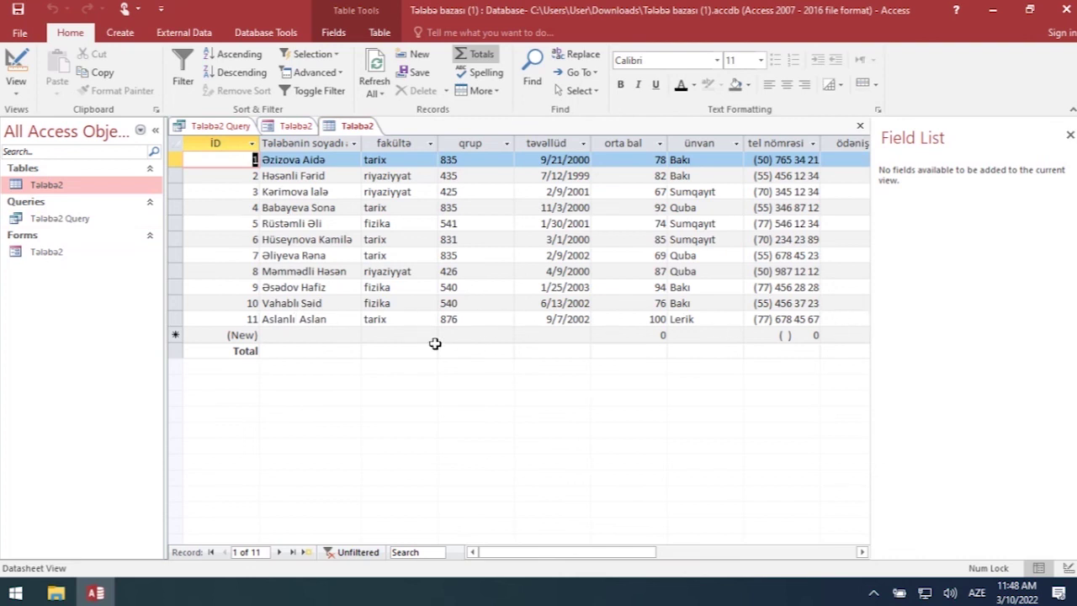
left_click(252, 318)
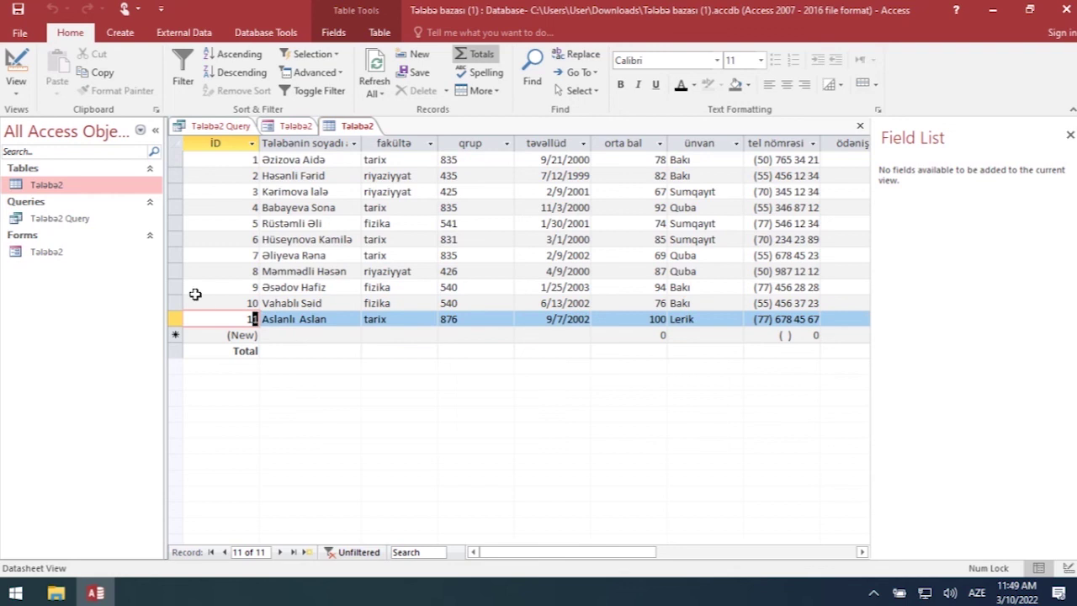
double_click(52, 255)
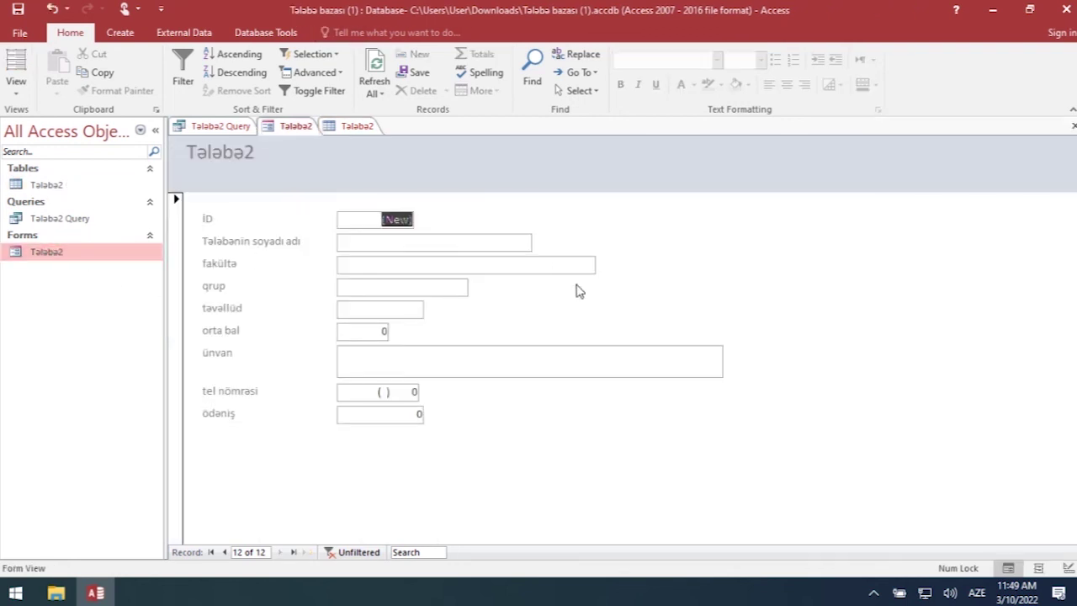
double_click(47, 185)
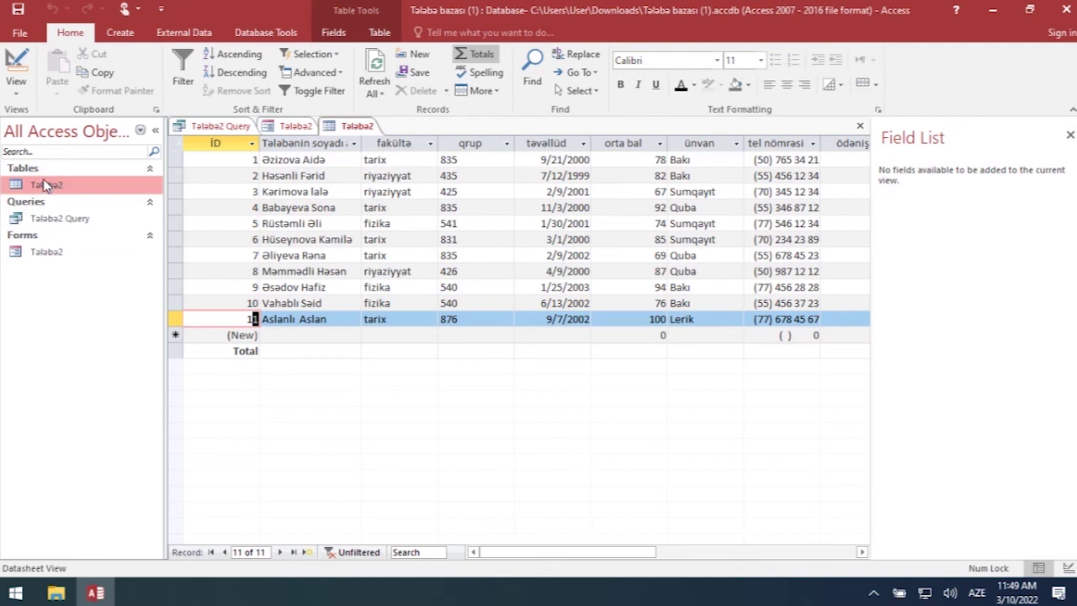
- Open the Tələbə2 form, jump to record 7, then return to the Tələbə2 table datasheet
left_click(42, 253)
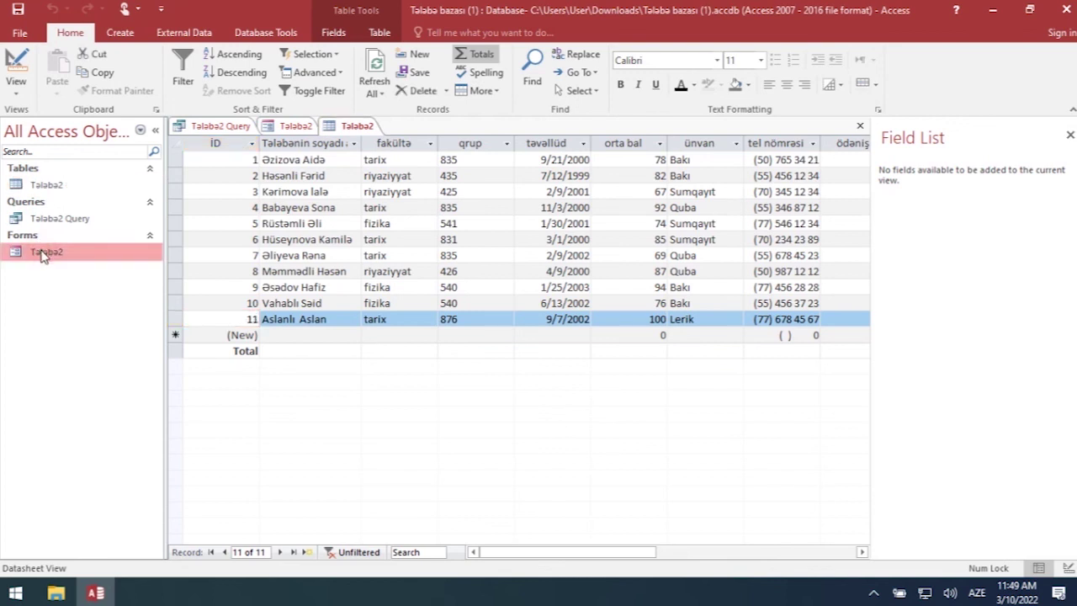
double_click(42, 252)
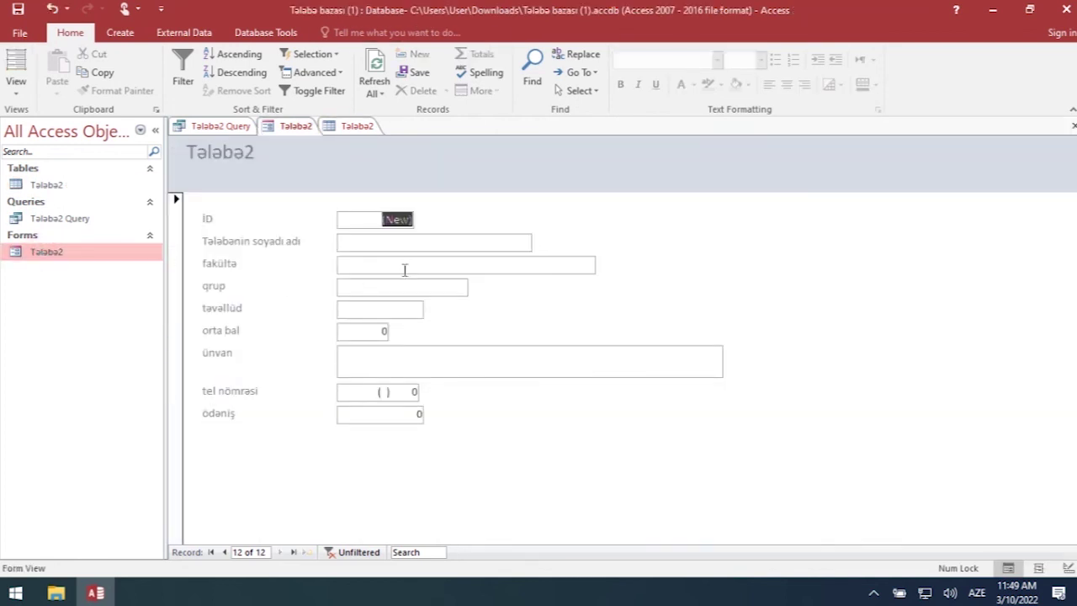
left_click(240, 552)
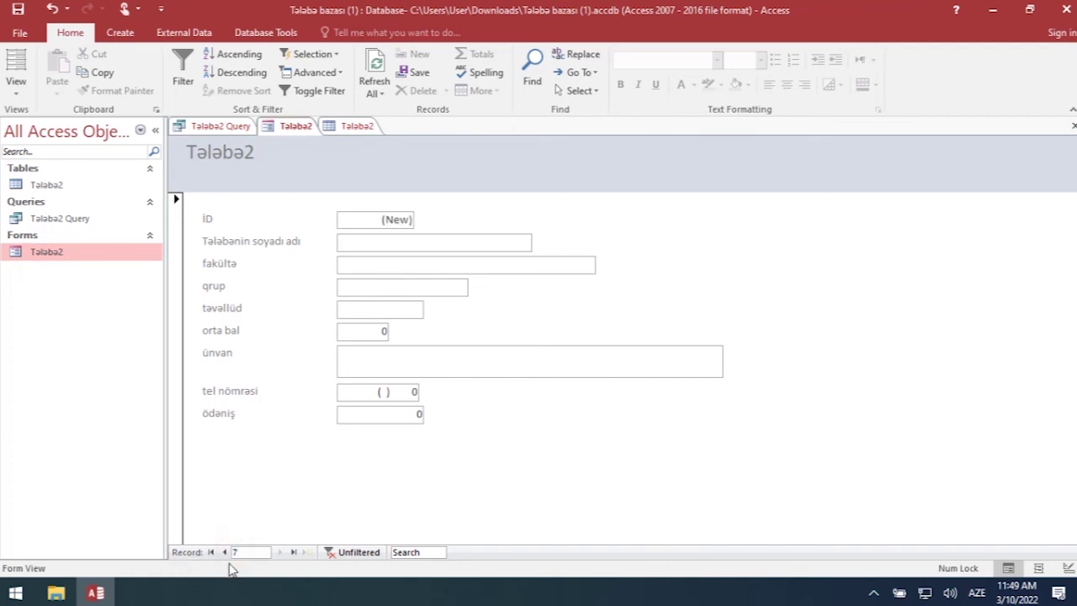
key("Return")
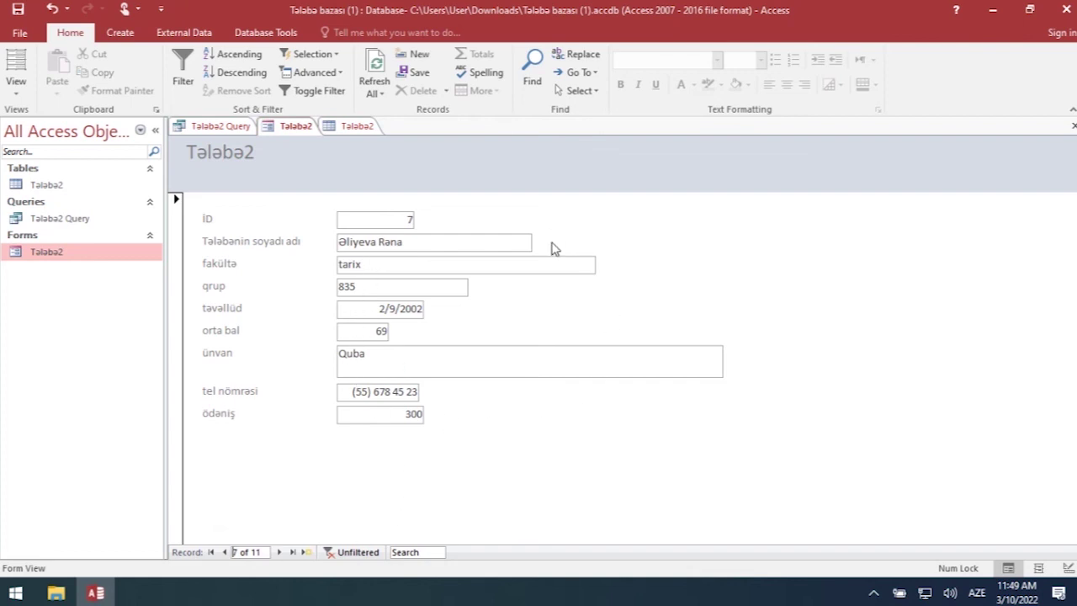
double_click(84, 184)
left_click(124, 33)
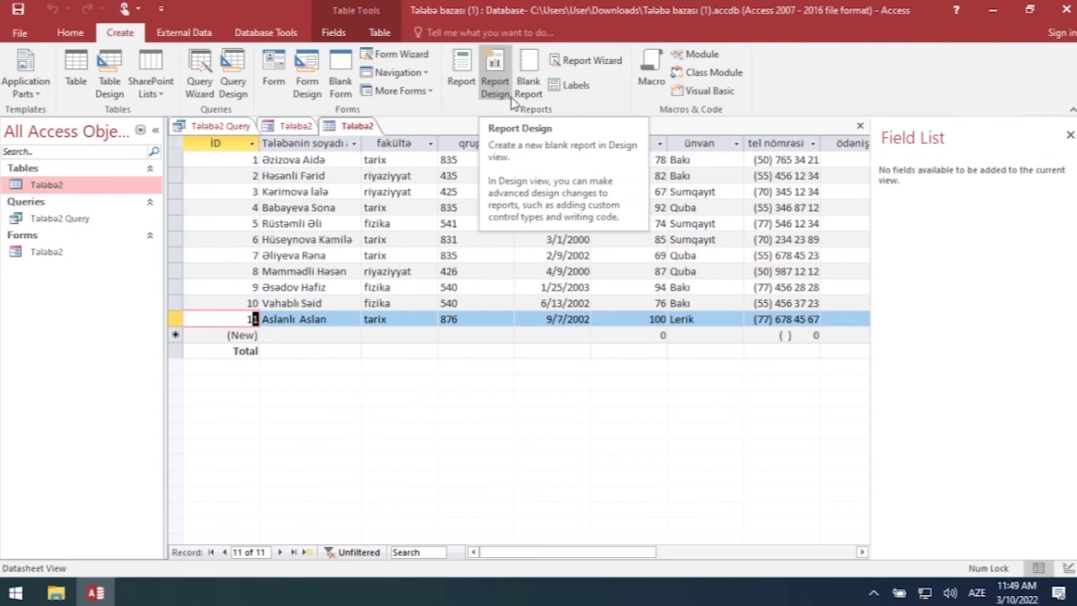
- In the Report Wizard on Table: Tələbə2, add Tələbənin soyadı adı, grup and orta bal fields
left_click(593, 61)
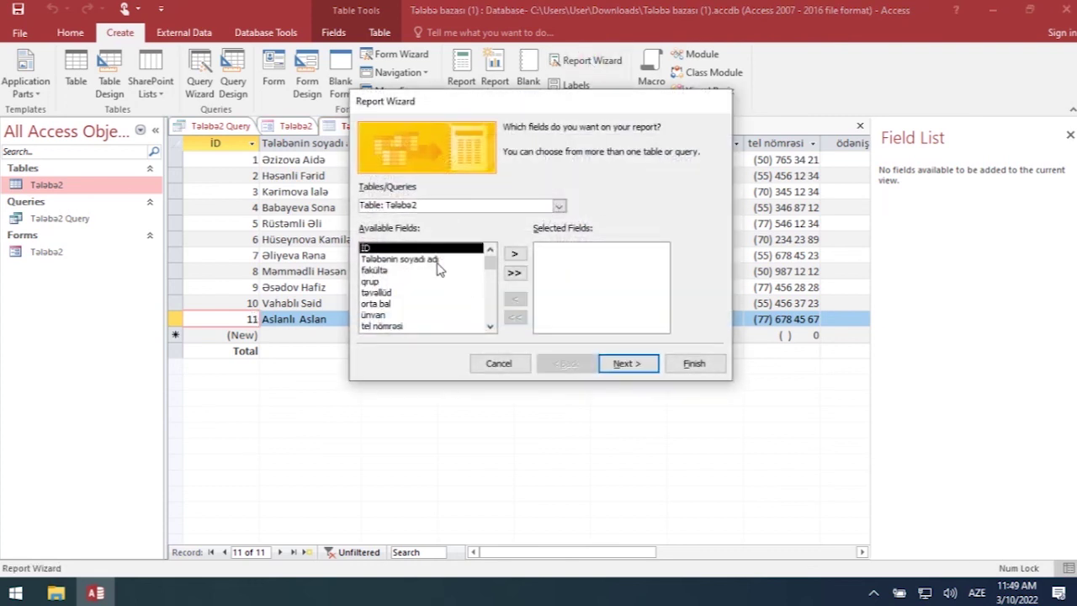
left_click(559, 206)
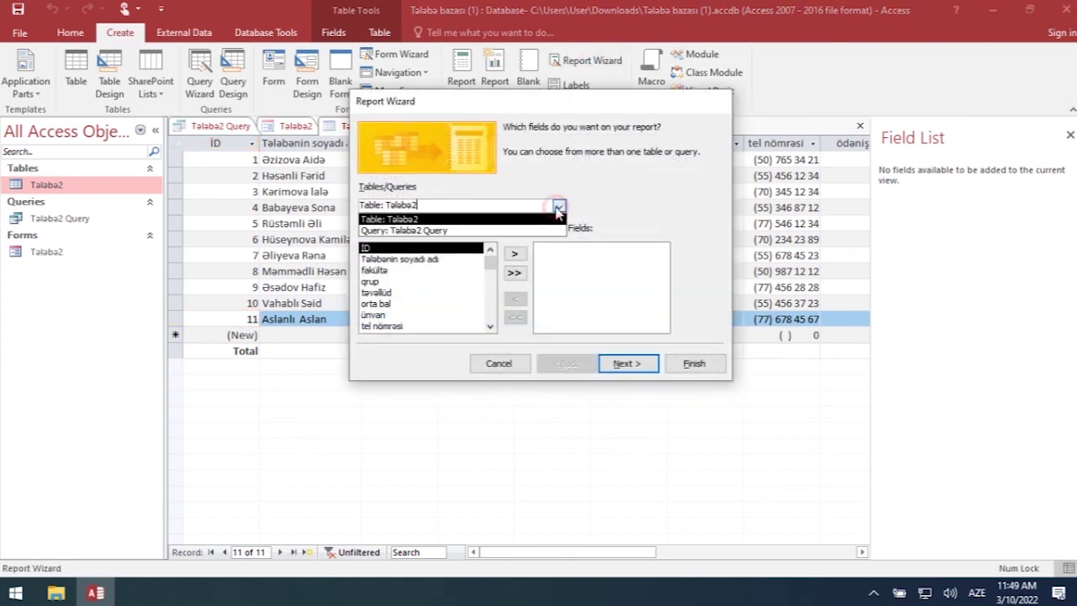
left_click(440, 221)
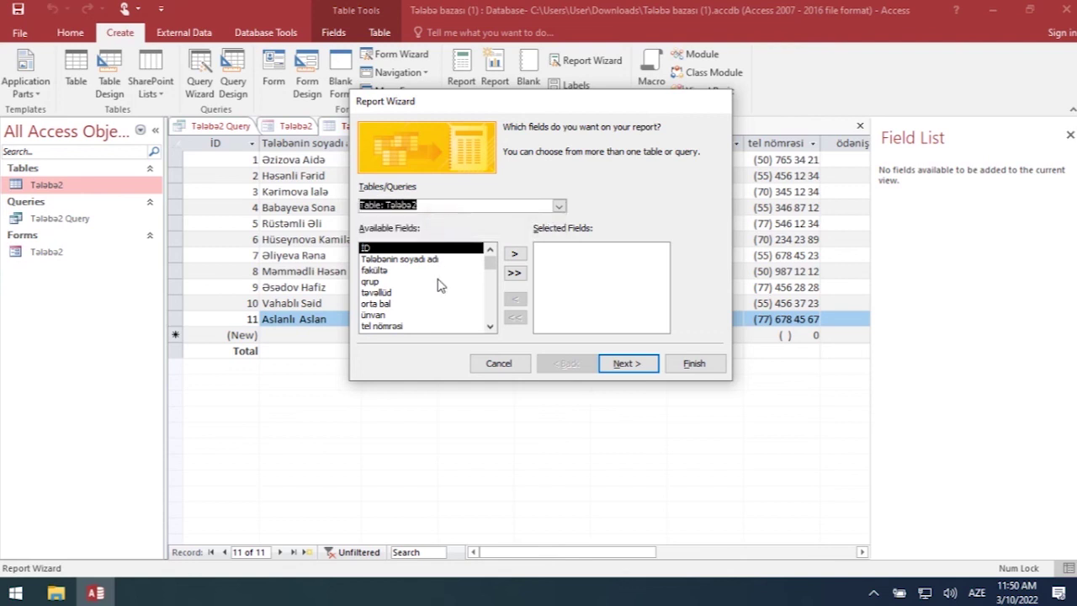
left_click(408, 260)
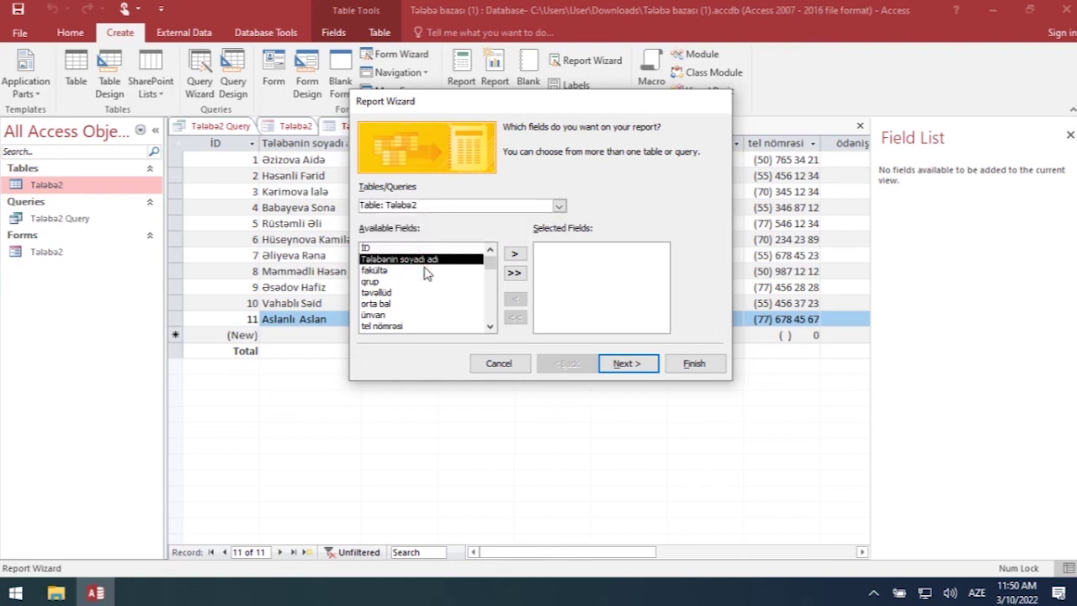
left_click(515, 254)
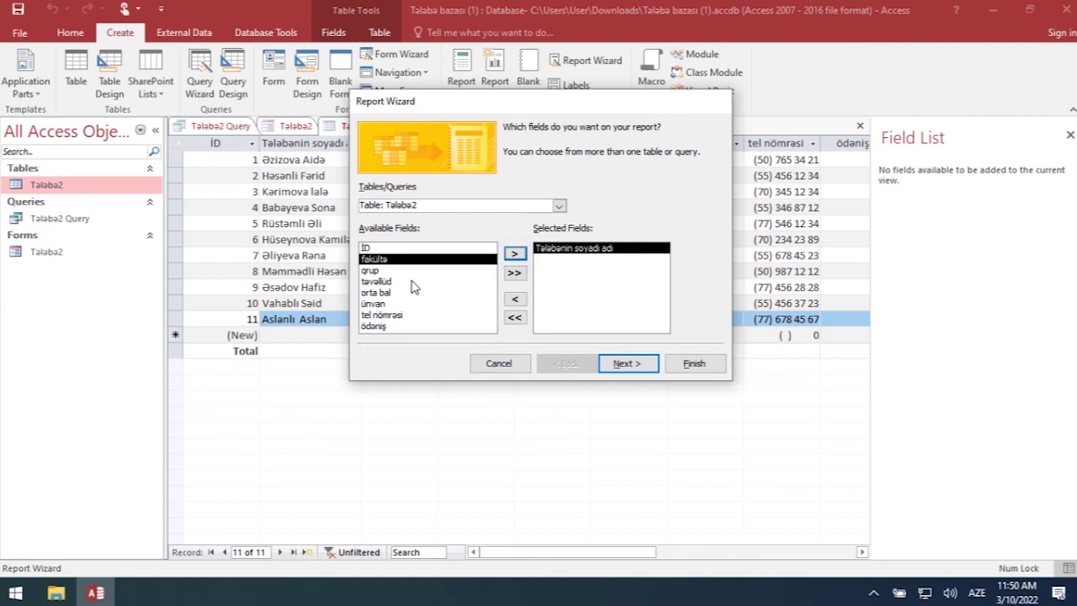
left_click(384, 271)
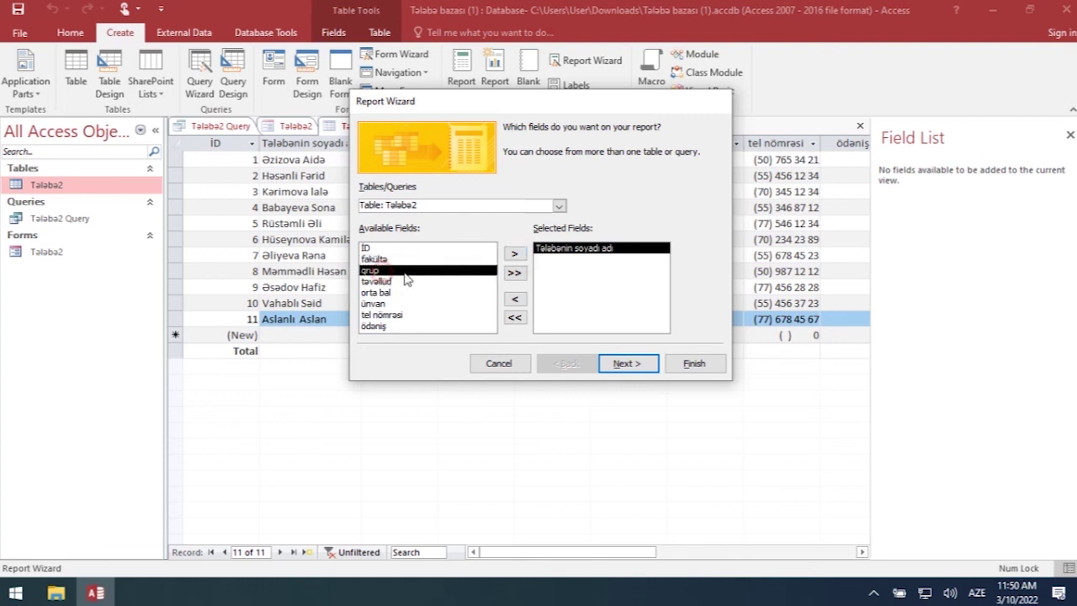
left_click(515, 253)
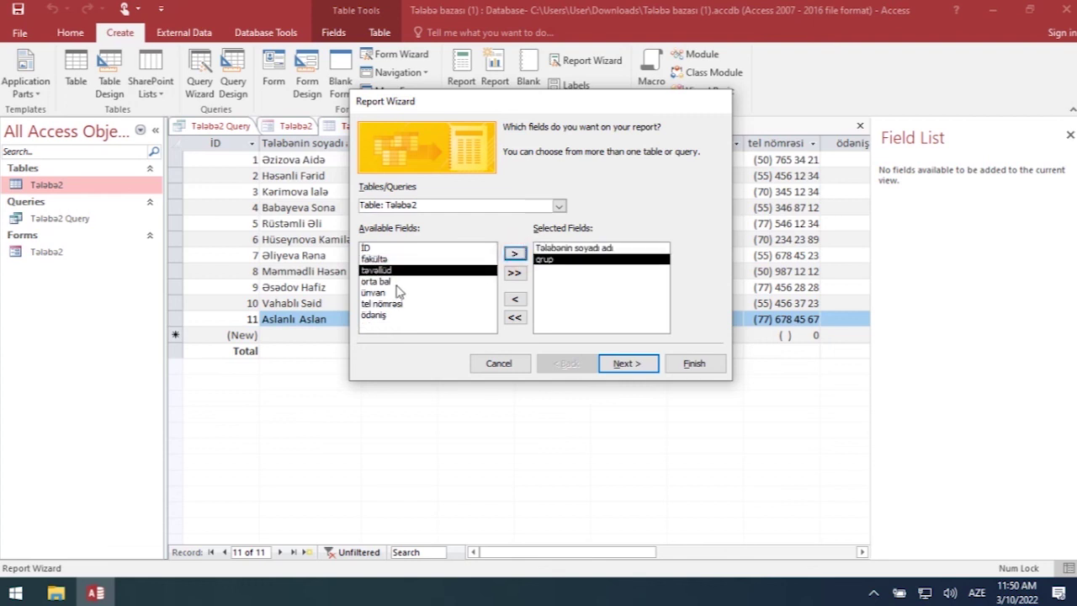
left_click(396, 282)
left_click(514, 254)
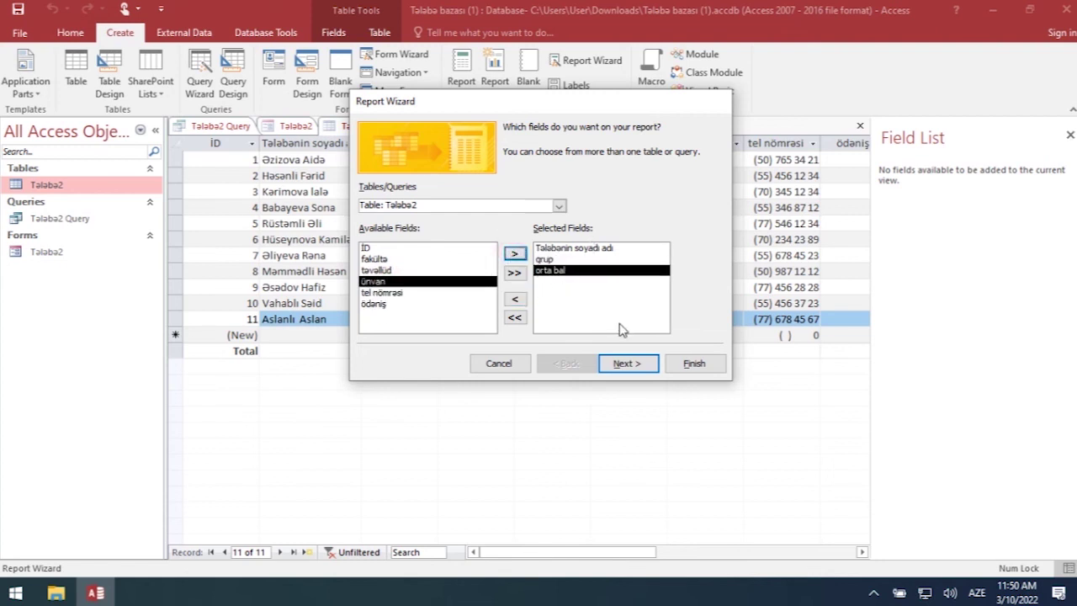
- Skip grouping and sorting, accept the default layout, and finish the report titled Tələbə2
left_click(609, 365)
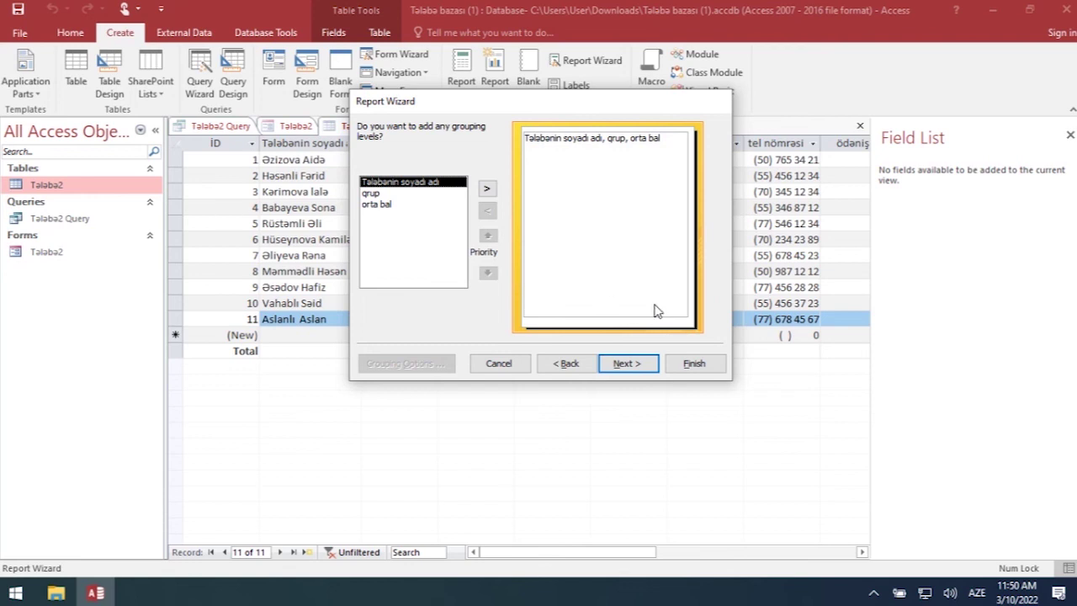
left_click(621, 367)
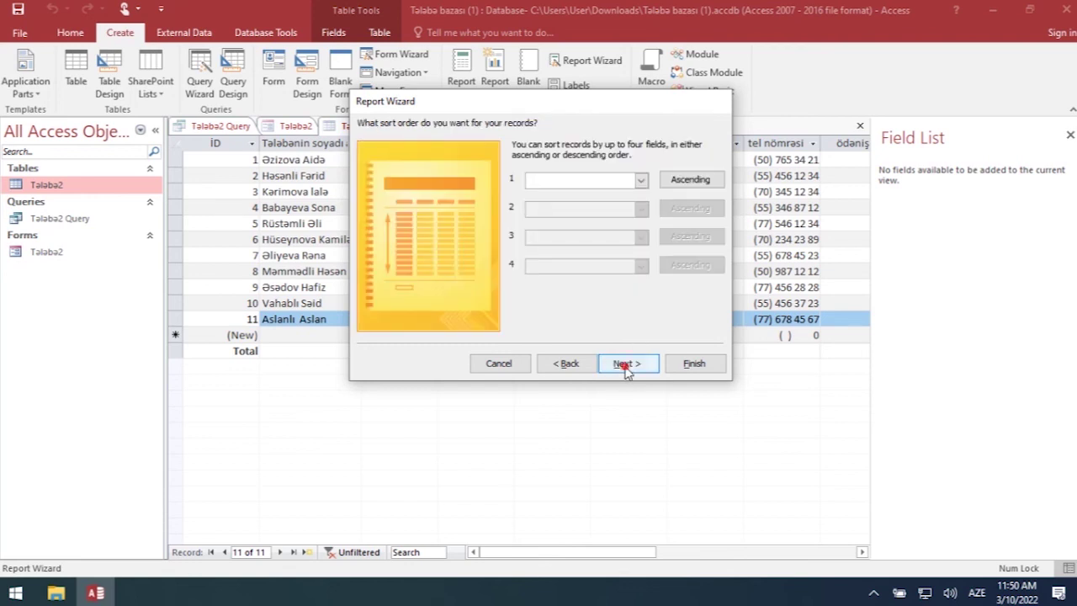
left_click(623, 368)
left_click(624, 368)
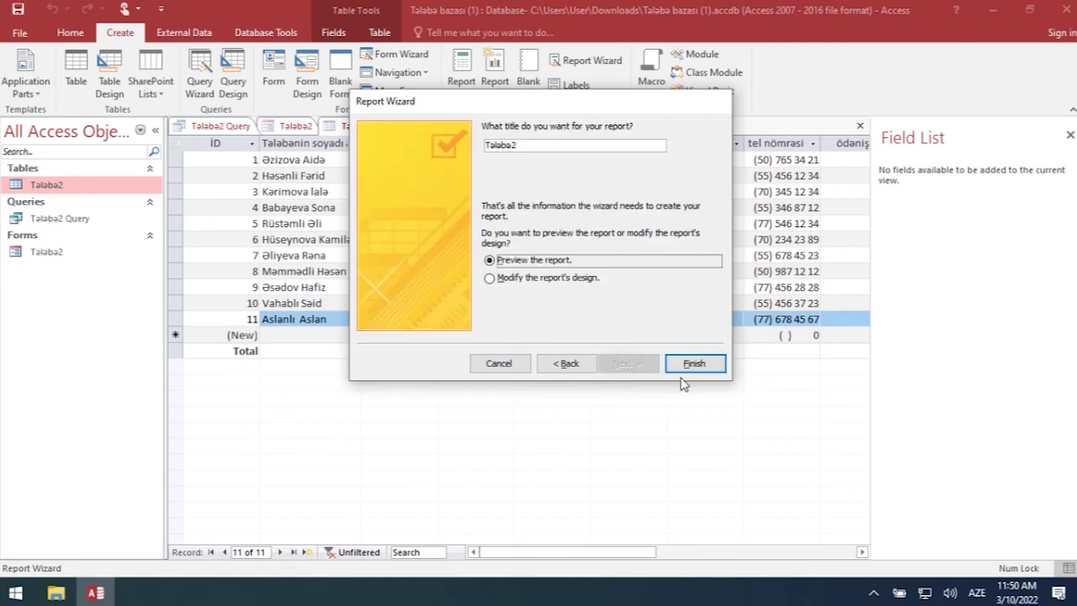
left_click(716, 367)
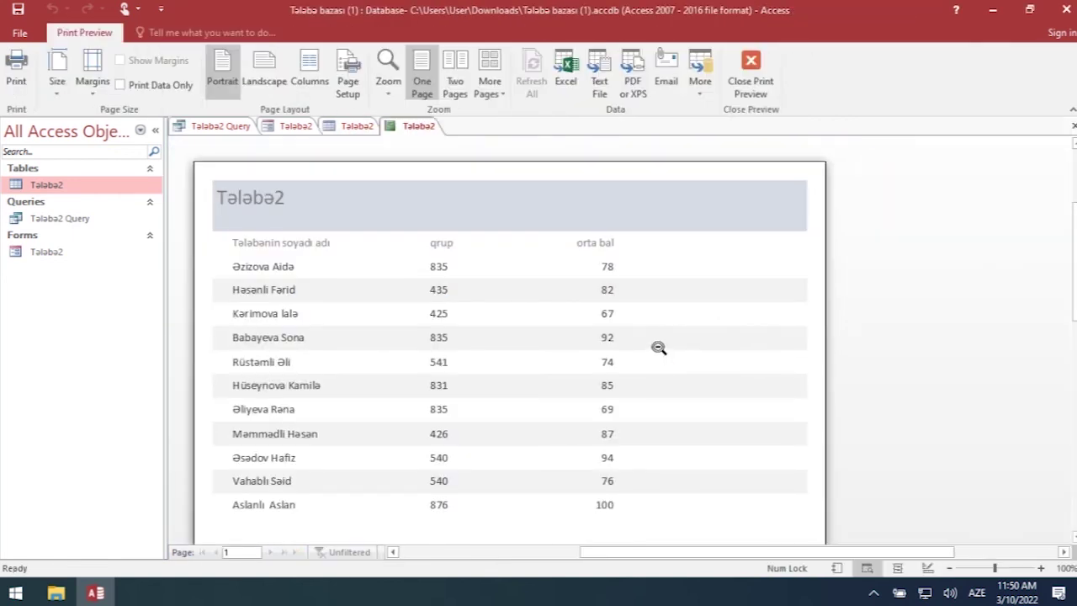
- Inspect the Tələbə2 report in Print Preview, zooming out and back, then switch to Design View
scroll(656, 354, "down", 5)
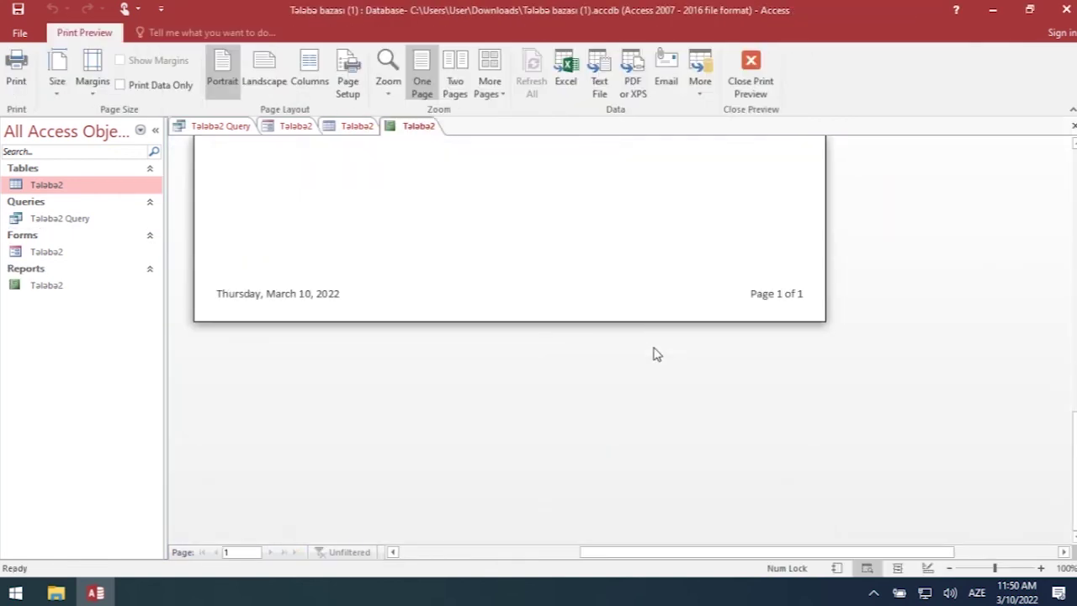
scroll(656, 353, "up", 10)
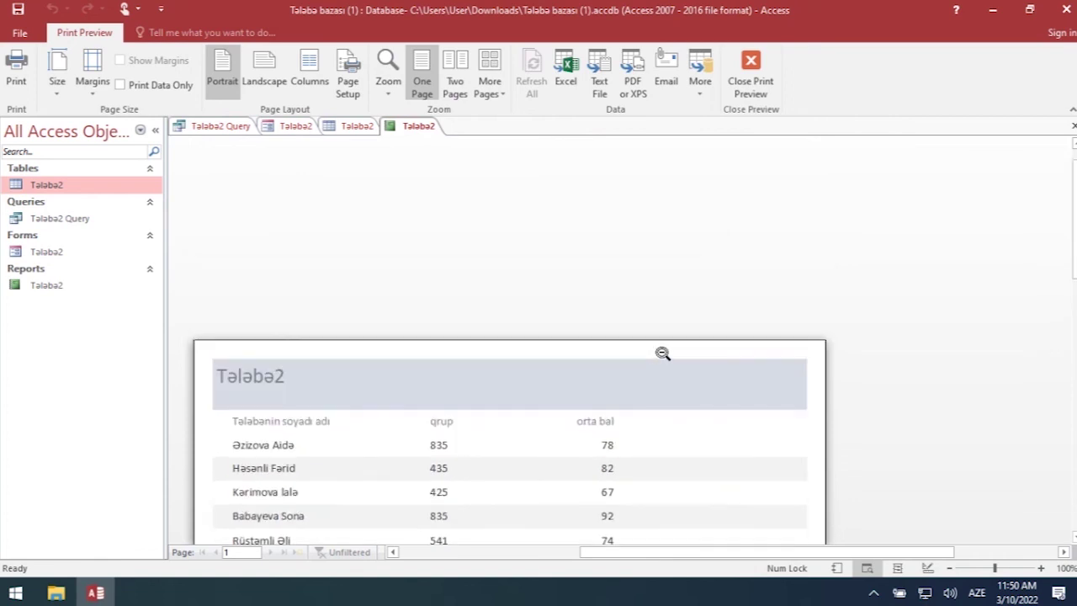
scroll(660, 353, "down", 5)
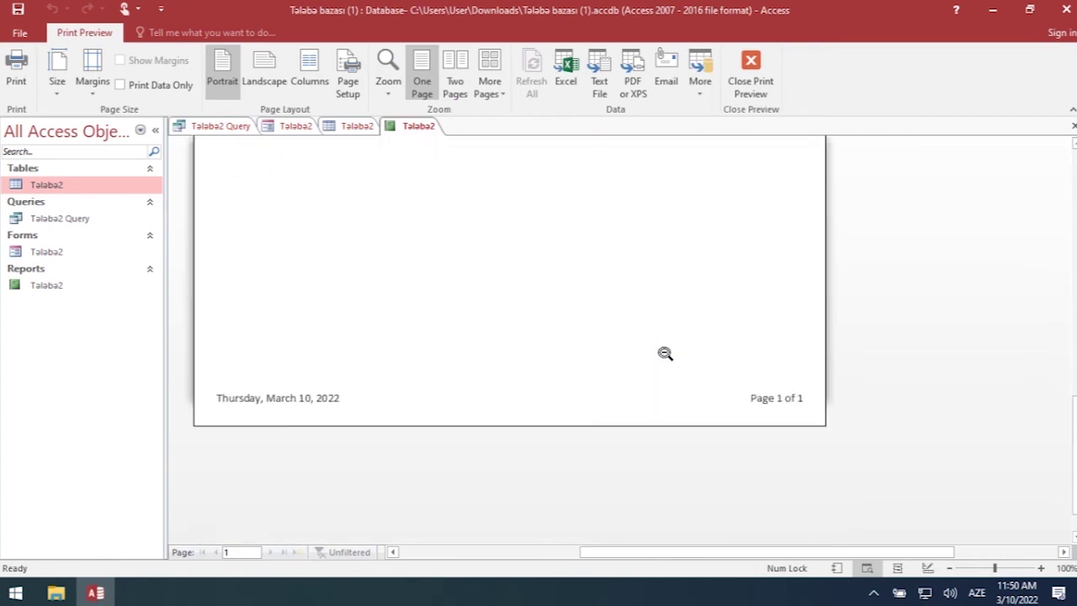
scroll(665, 354, "up", 10)
scroll(665, 353, "down", 2)
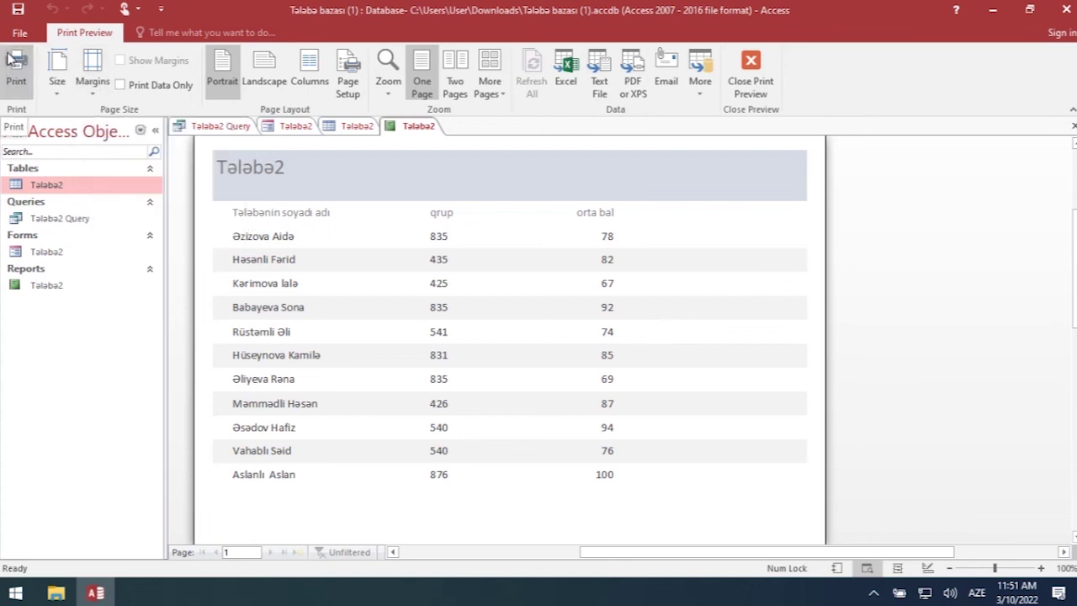
left_click(430, 244)
left_click(556, 250)
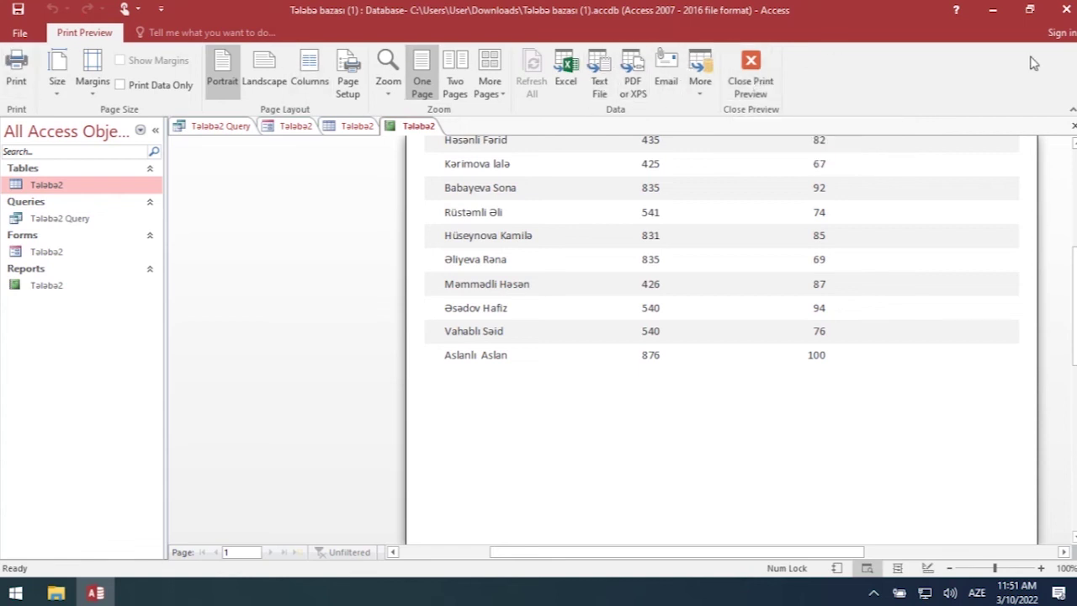
left_click(760, 80)
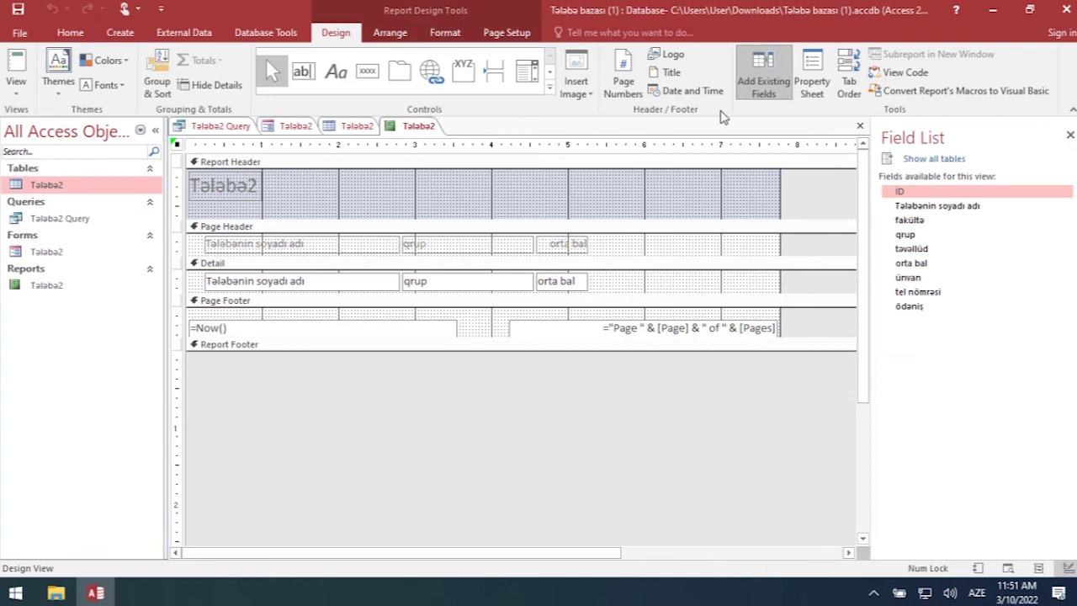
- Reopen the Tələbə2 table, query and form, finishing on the table datasheet showing all 11 students
double_click(52, 193)
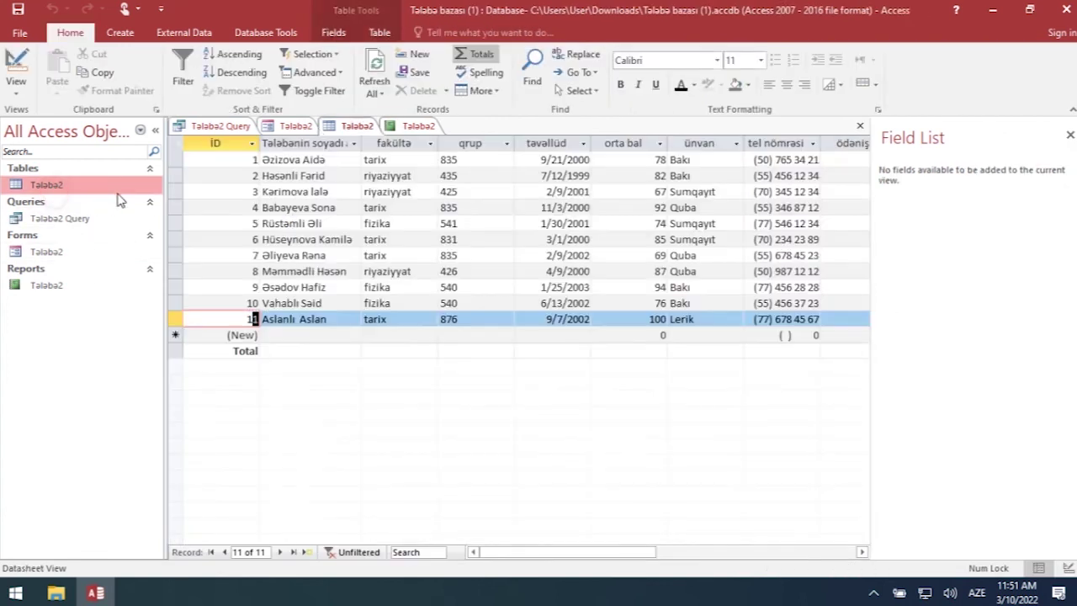
left_click(218, 126)
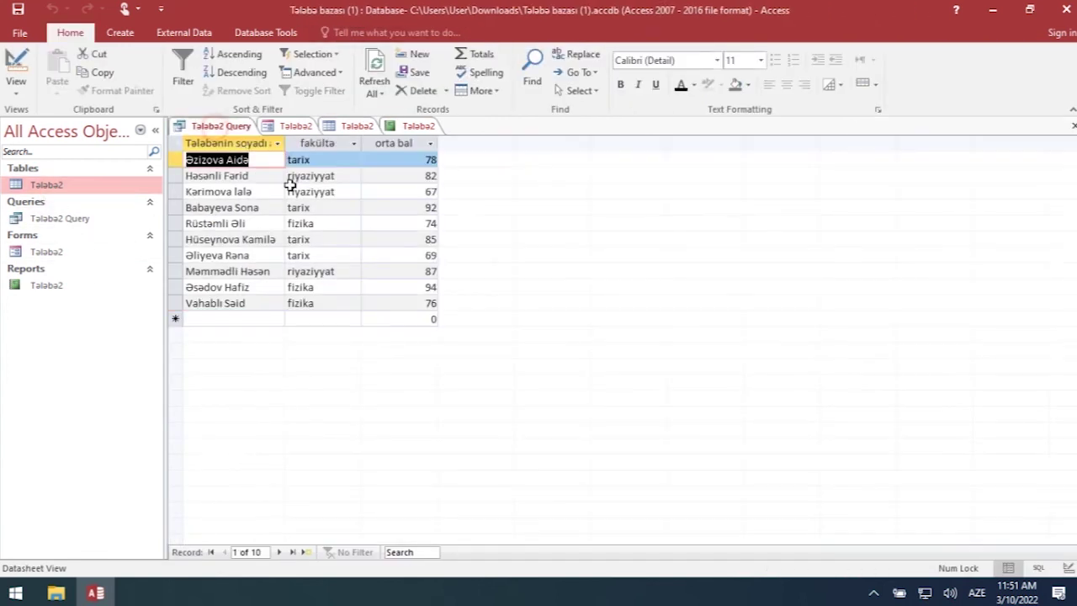
left_click(53, 220)
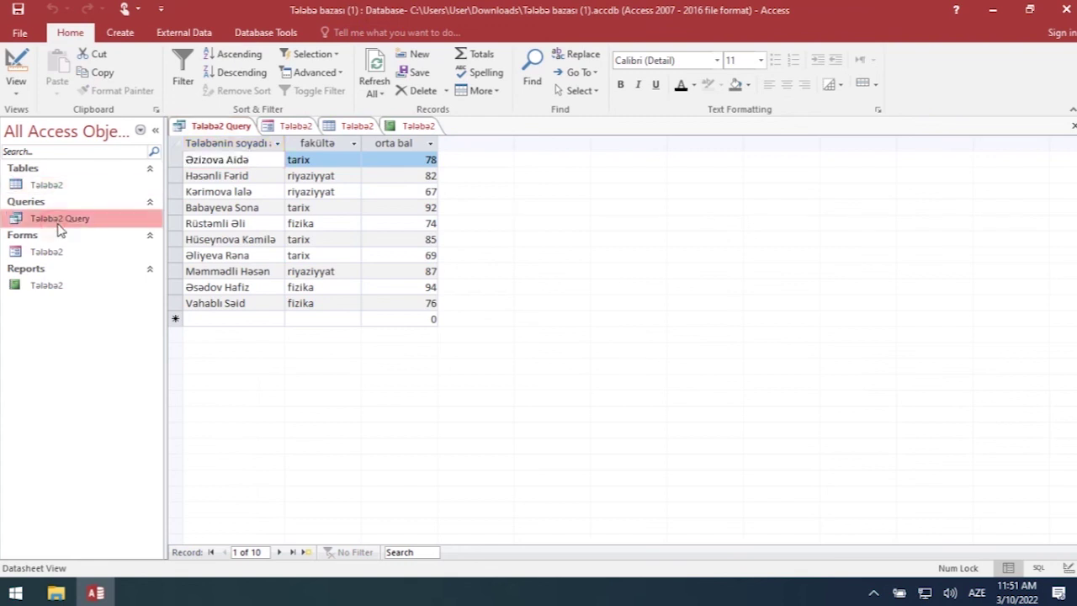
left_click(52, 252)
double_click(53, 252)
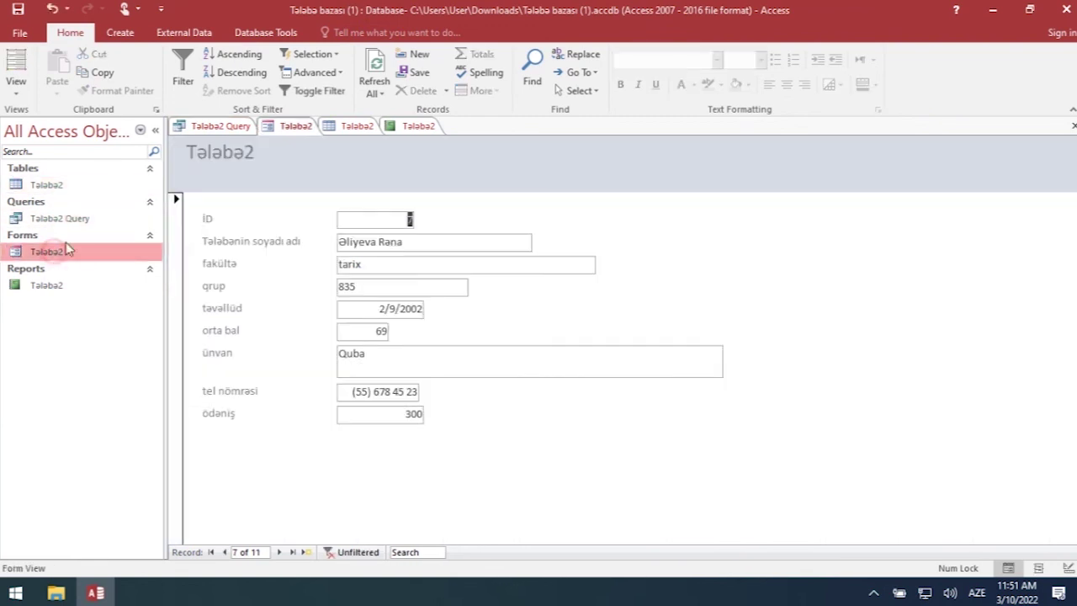
double_click(52, 184)
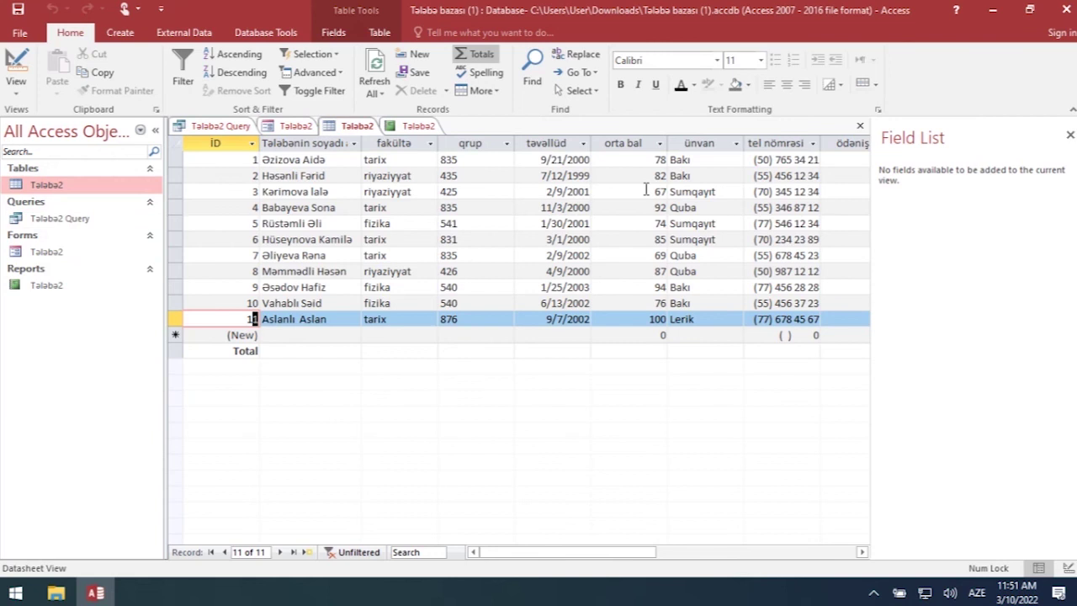